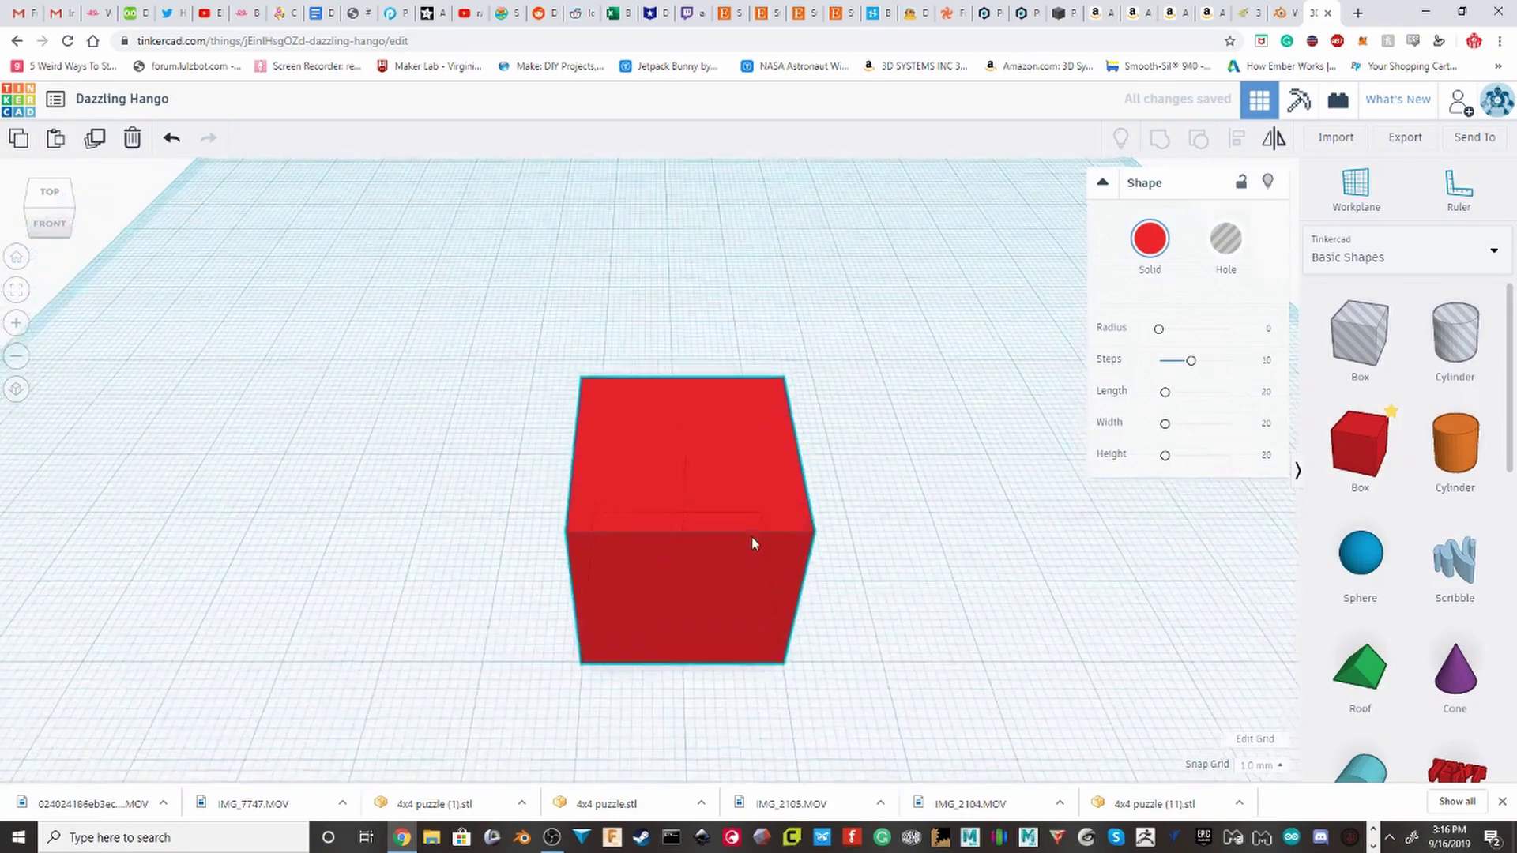
Step: Nudge the red box back and forth along both workplane axes in grid steps
scroll(732, 424, up, 4)
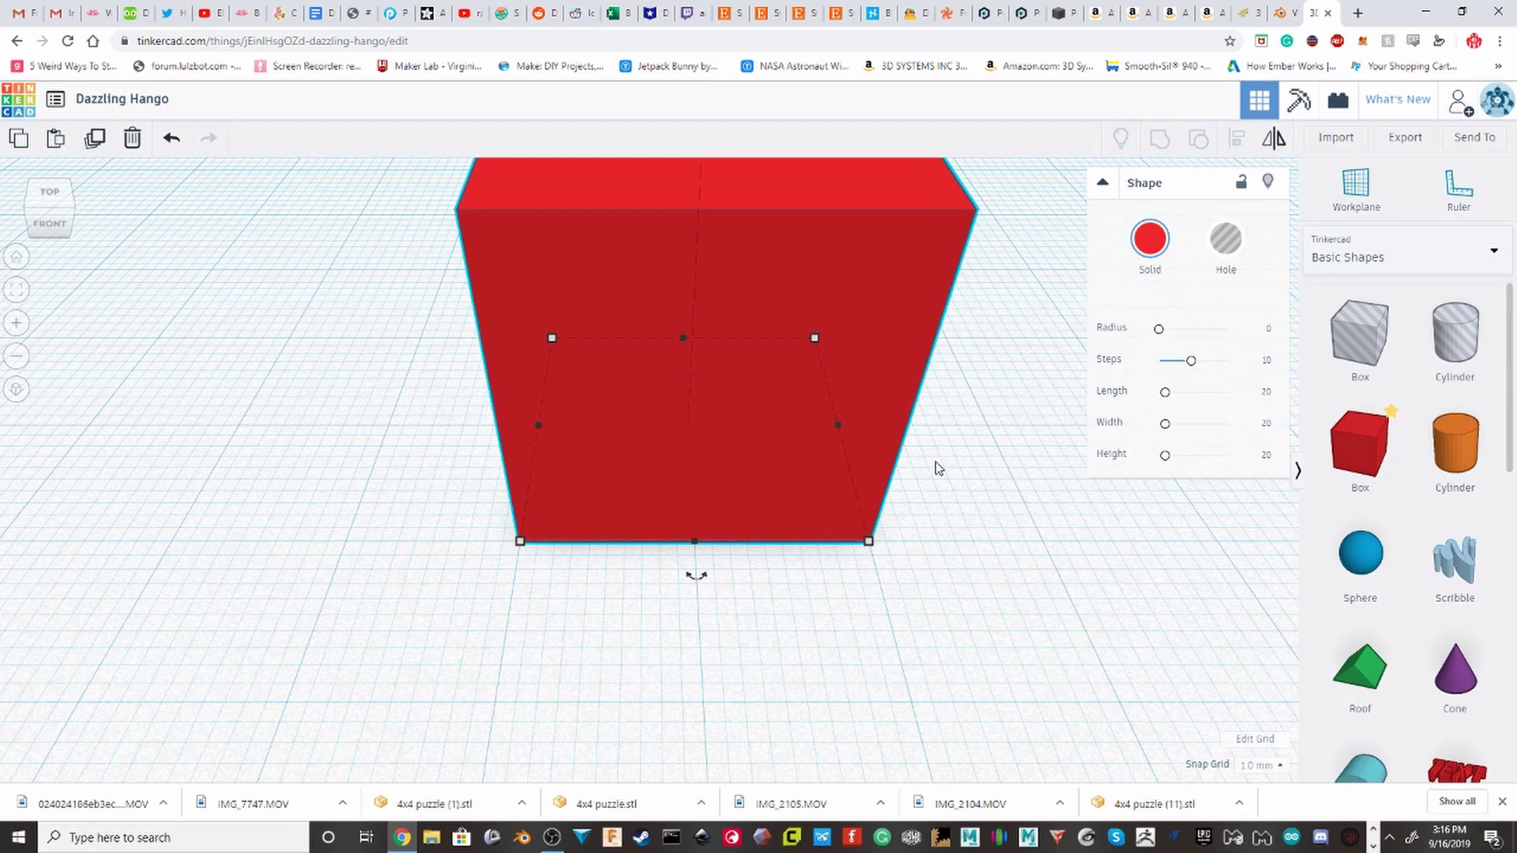
key(Left)
key(Left)
key(Left)
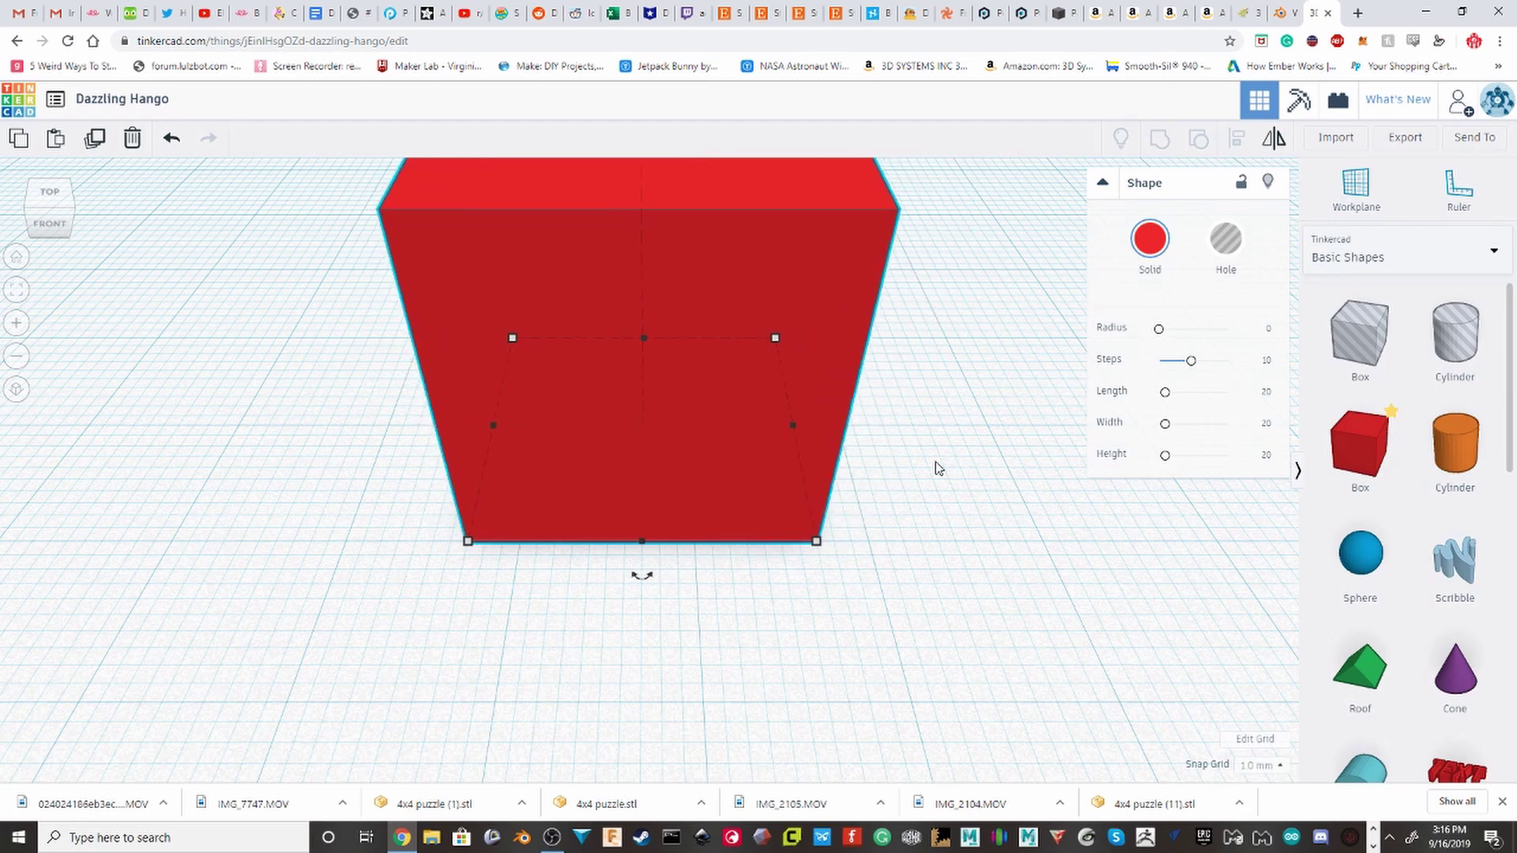
key(Right)
key(Right)
key(Right)
key(Up)
key(Up)
key(Up)
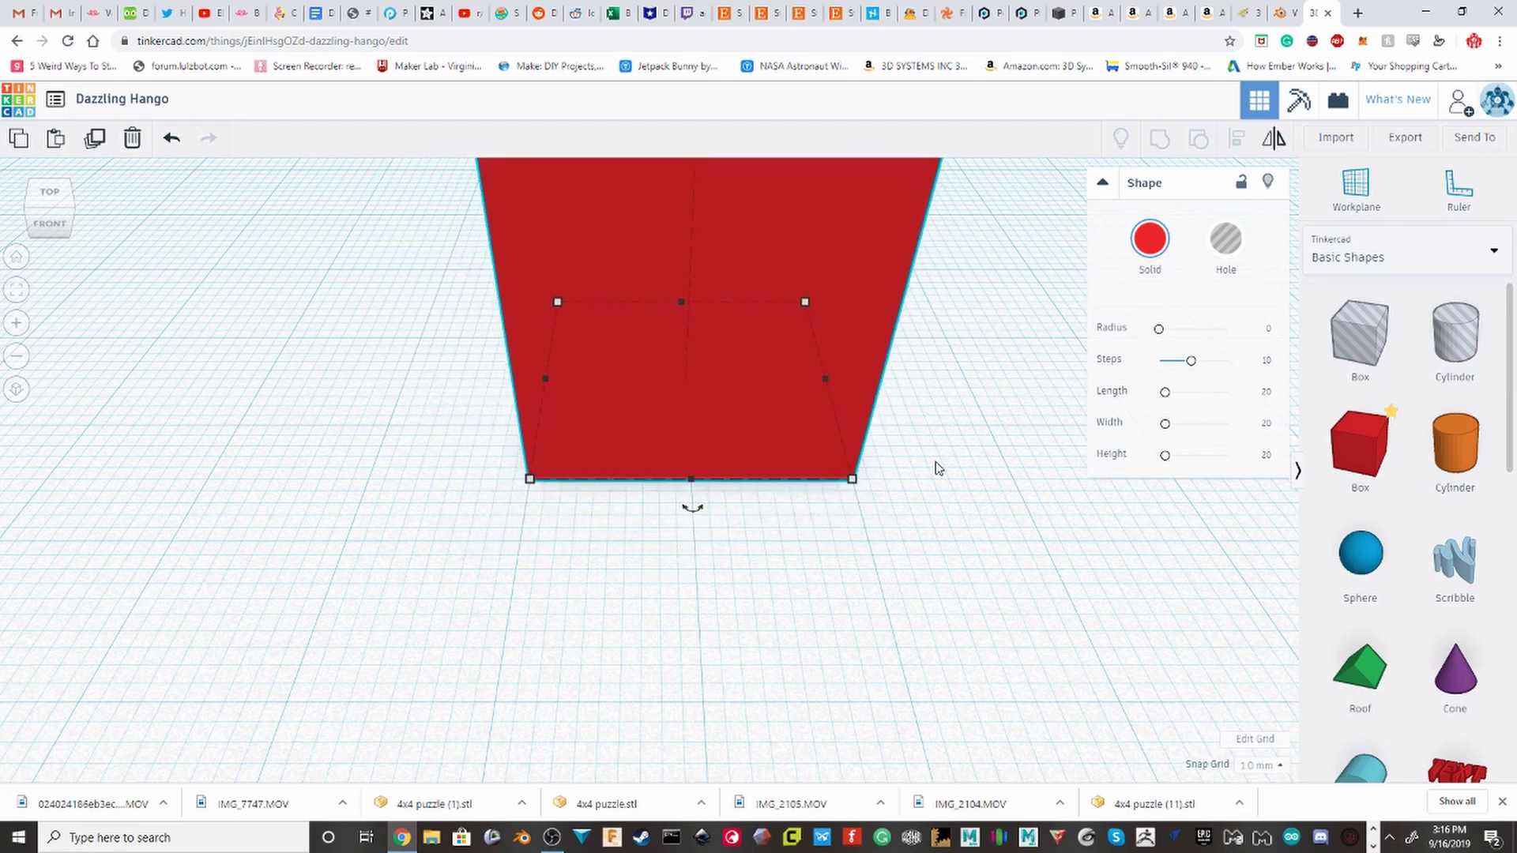
key(Down)
key(Down)
key(Down)
key(Up)
key(Up)
key(Up)
key(Down)
key(Down)
key(Up)
key(Right)
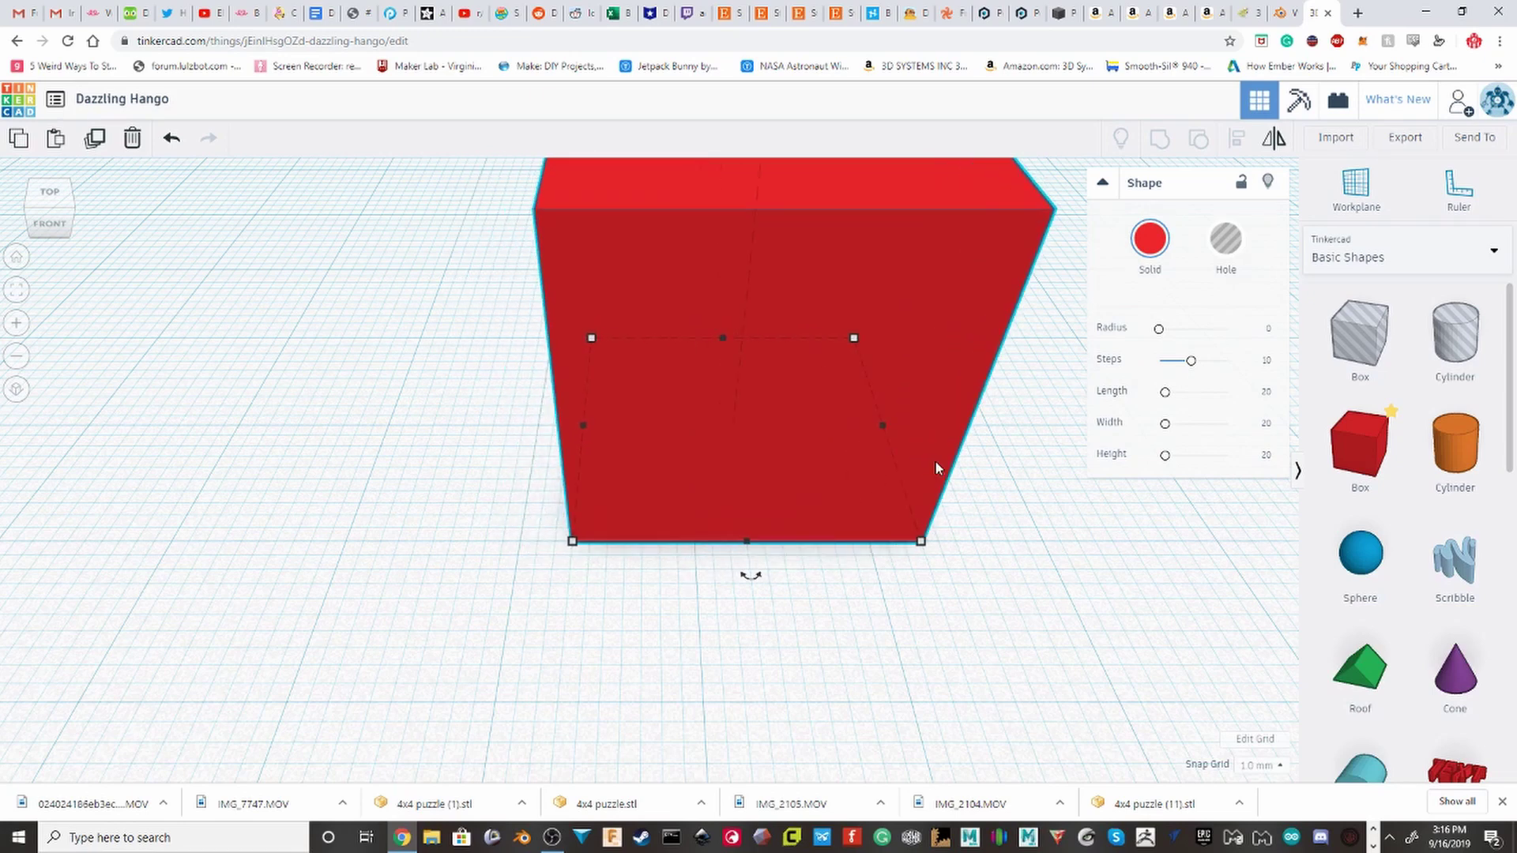
key(Left)
key(Left)
key(Left)
Step: Examine the red box from several angles and distances
scroll(933, 427, down, 4)
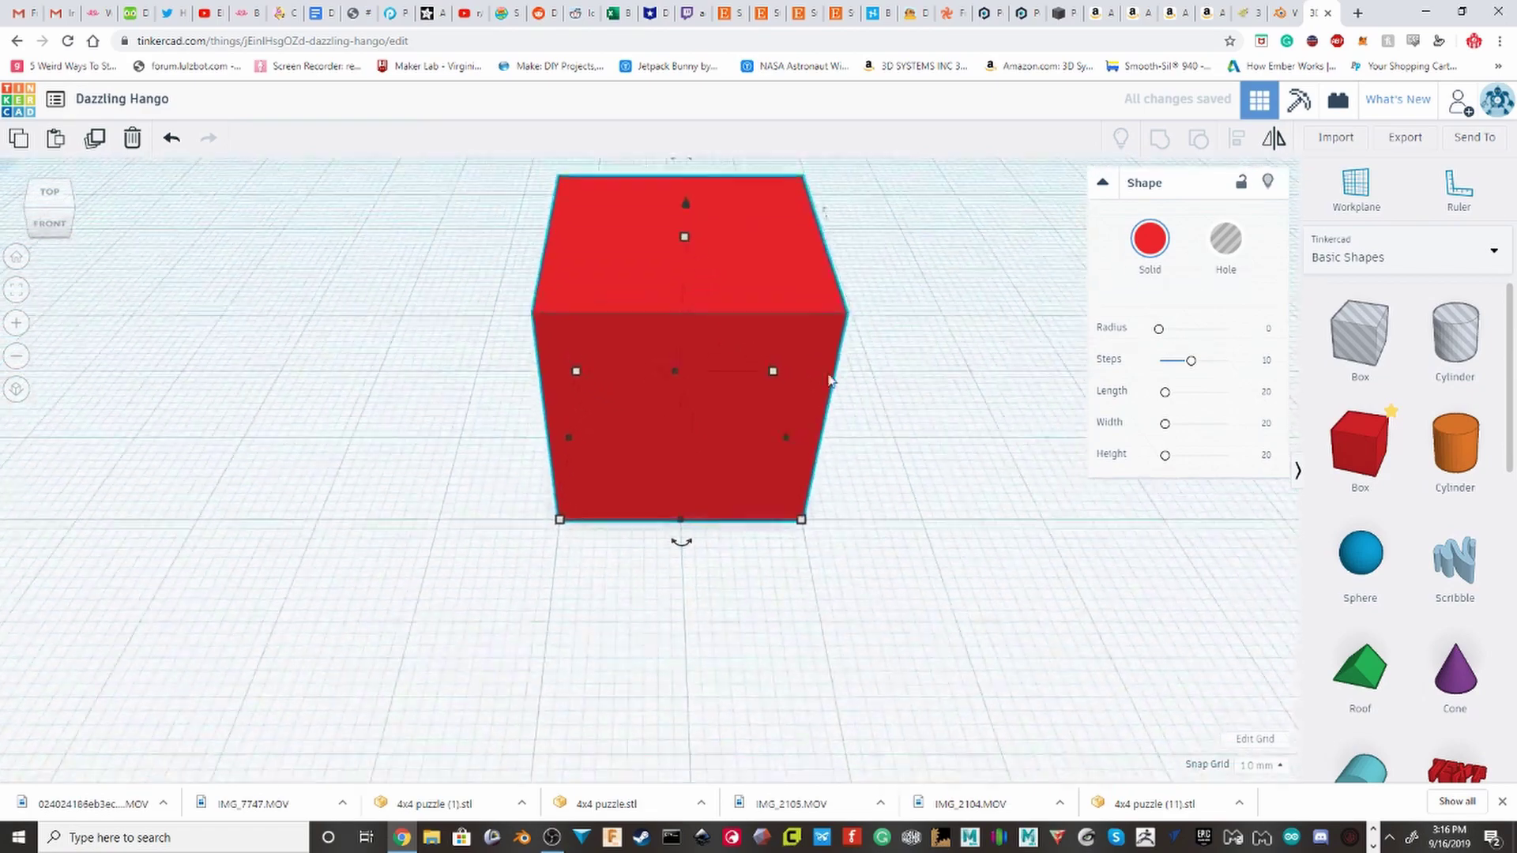
middle_drag(771, 443, 623, 364)
scroll(752, 429, up, 4)
middle_drag(892, 427, 1061, 747)
scroll(855, 567, up, 2)
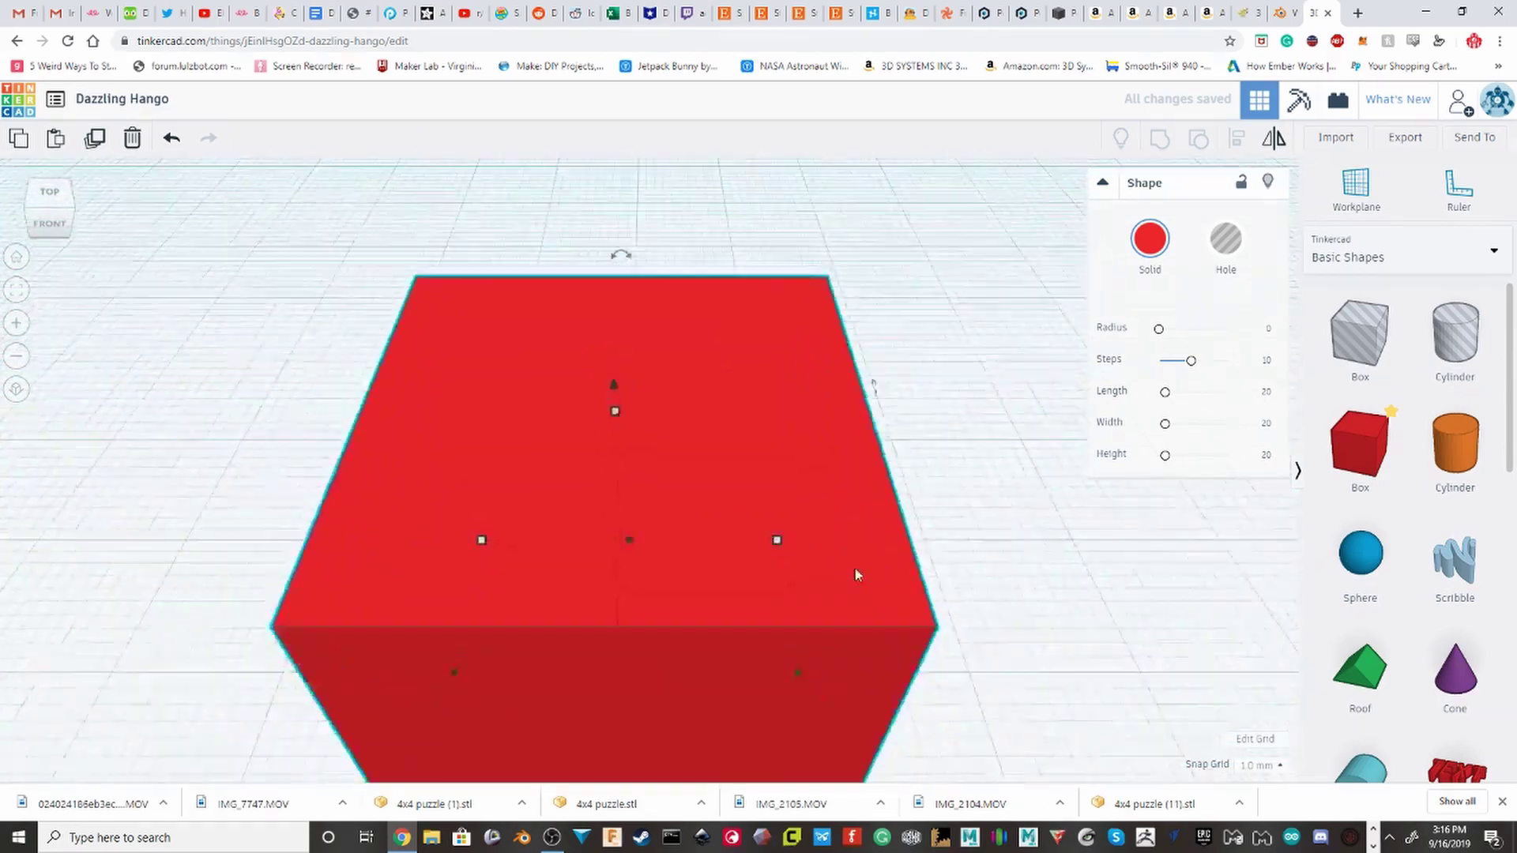
scroll(853, 569, down, 3)
middle_drag(809, 648, 856, 544)
right_drag(871, 509, 768, 511)
middle_drag(771, 512, 721, 558)
scroll(752, 454, up, 4)
scroll(743, 545, down, 4)
scroll(715, 538, up, 4)
scroll(646, 546, down, 2)
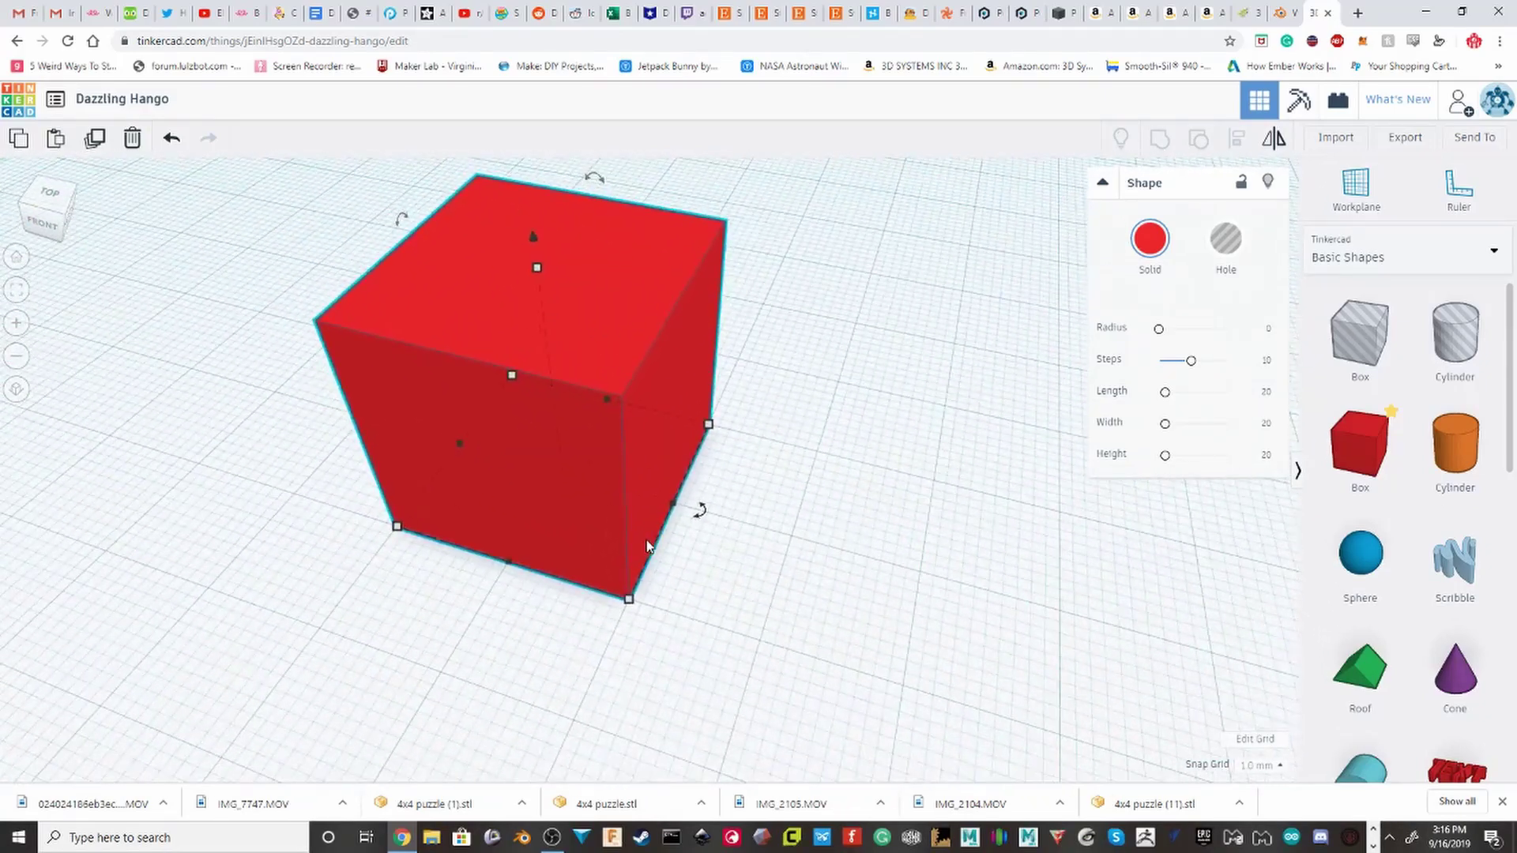
Step: With the snap grid at 0.5 mm, duplicate the box twice into a row of three, leaving a narrow gap between neighbours
key(ctrl+d)
drag(646, 536, 938, 594)
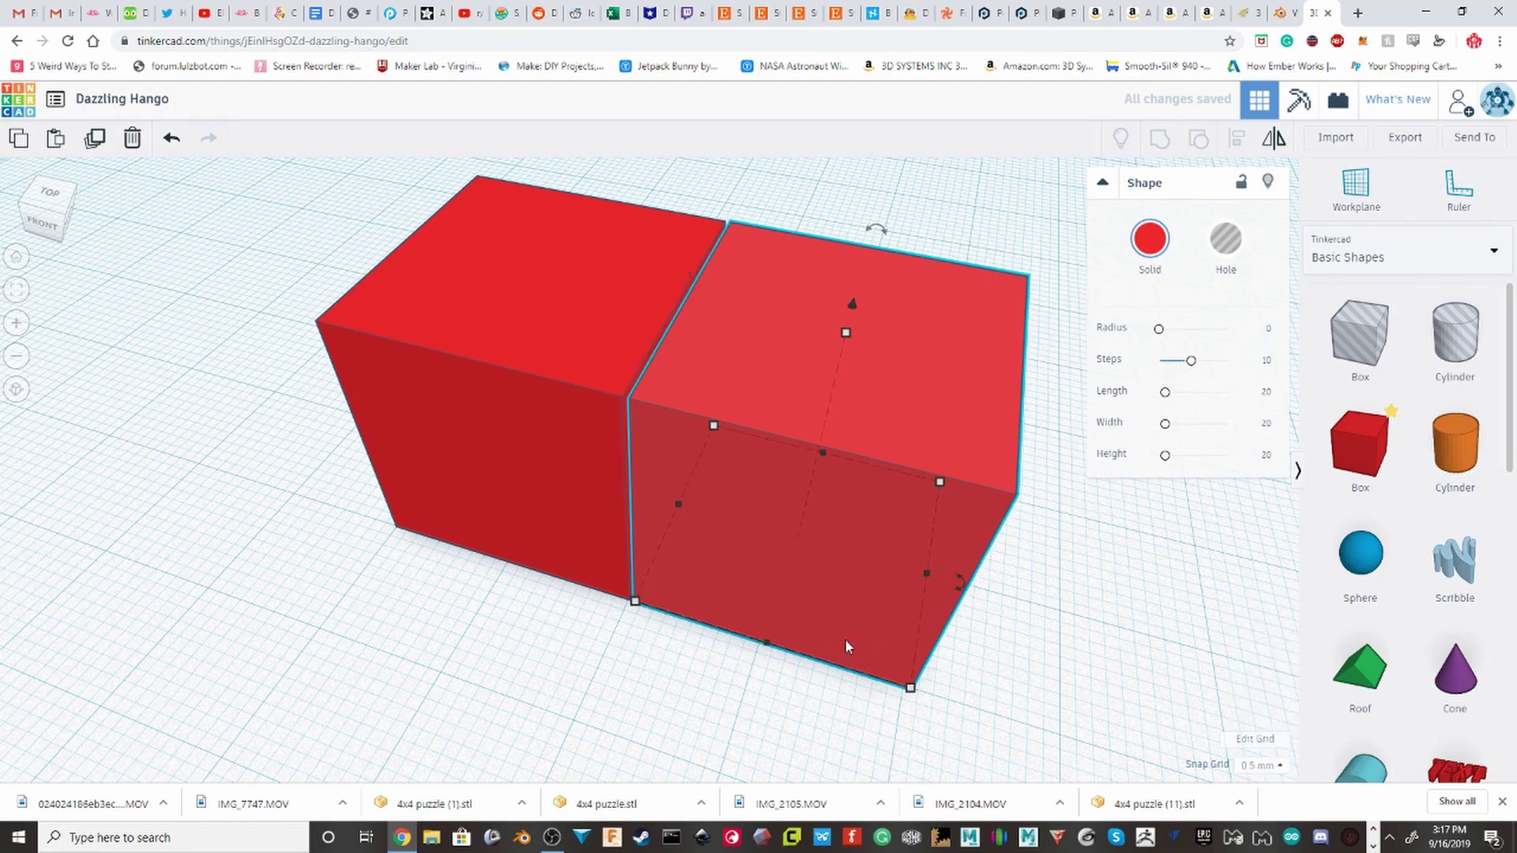
scroll(902, 510, down, 3)
middle_drag(841, 477, 515, 422)
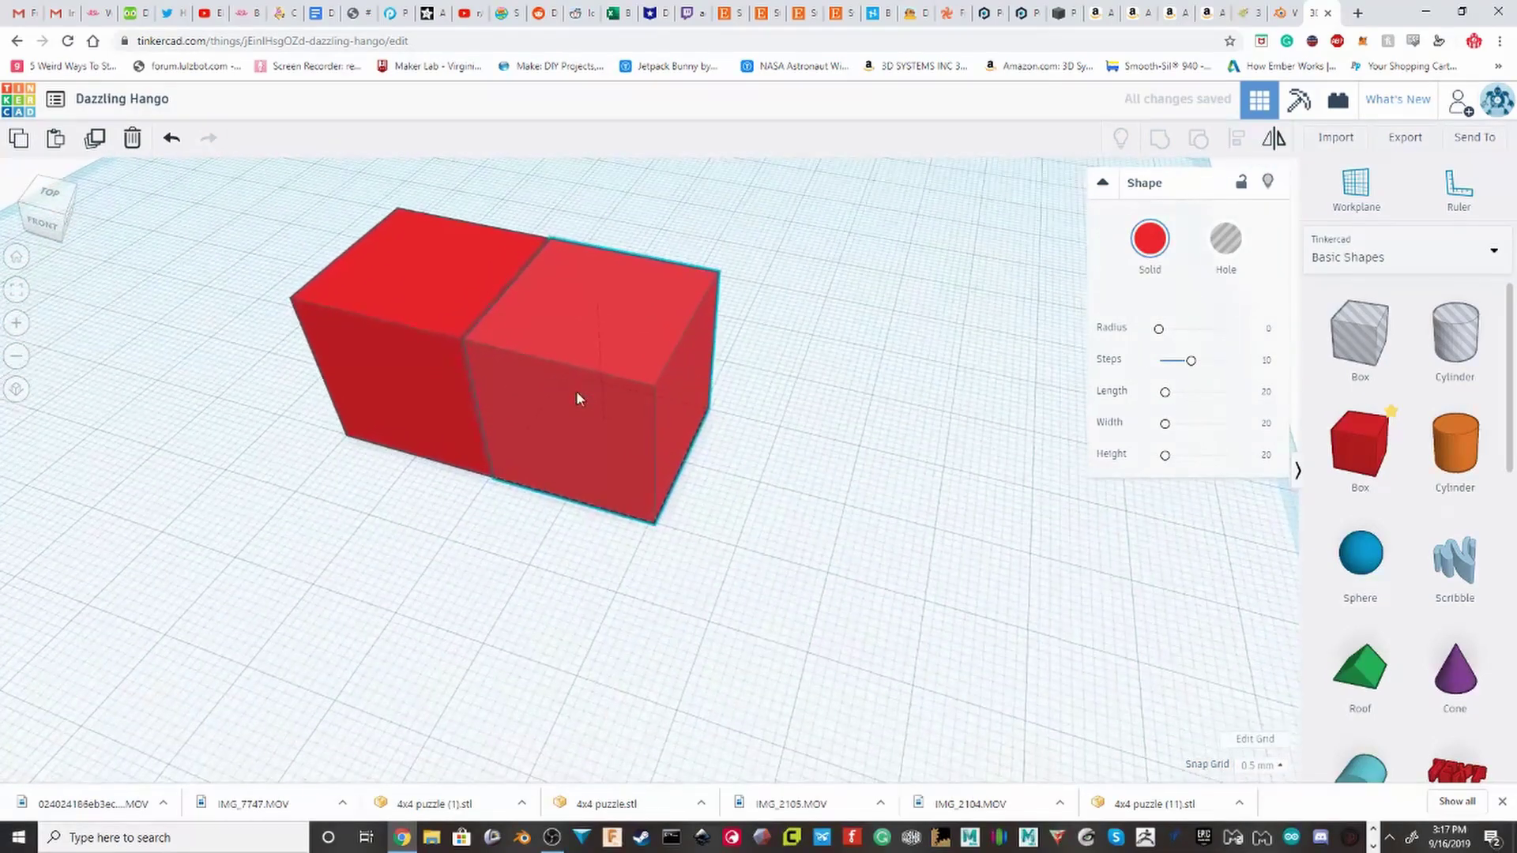
scroll(552, 457, up, 3)
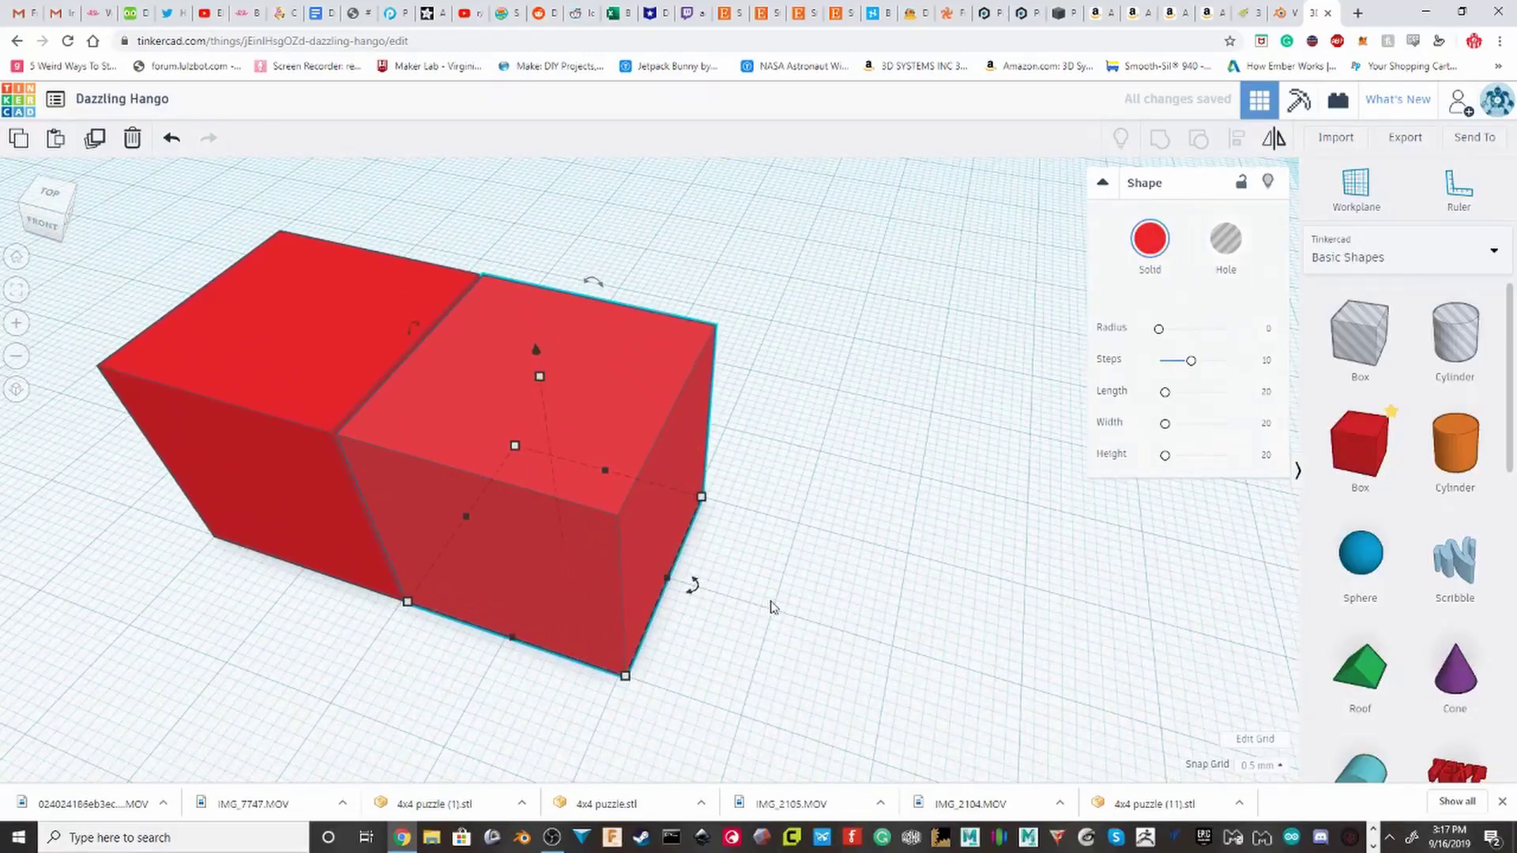
right_drag(773, 607, 555, 332)
right_drag(638, 439, 538, 586)
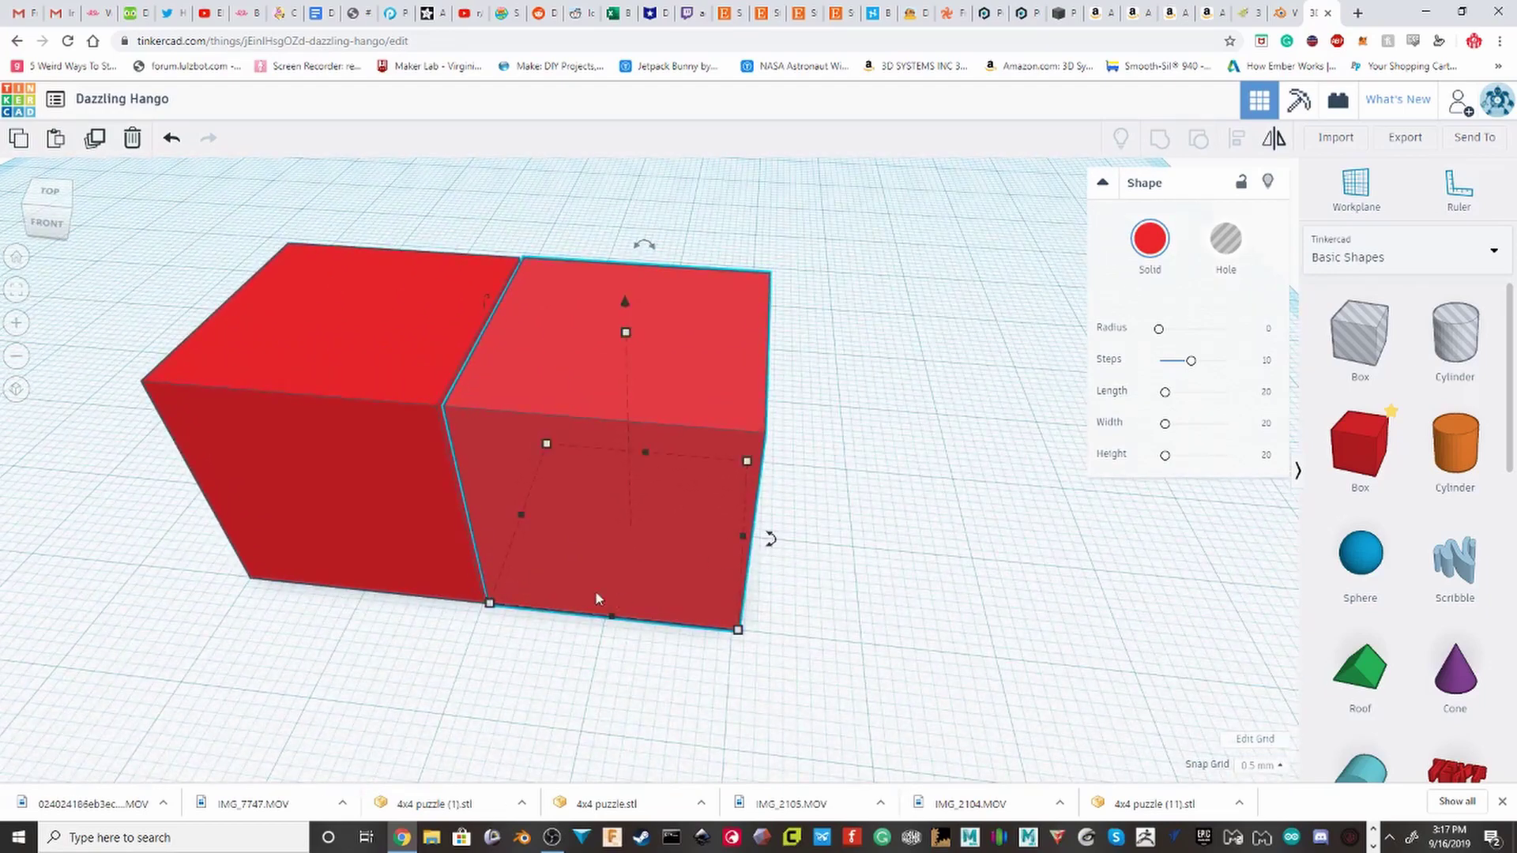
key(ctrl+d)
scroll(825, 476, down, 3)
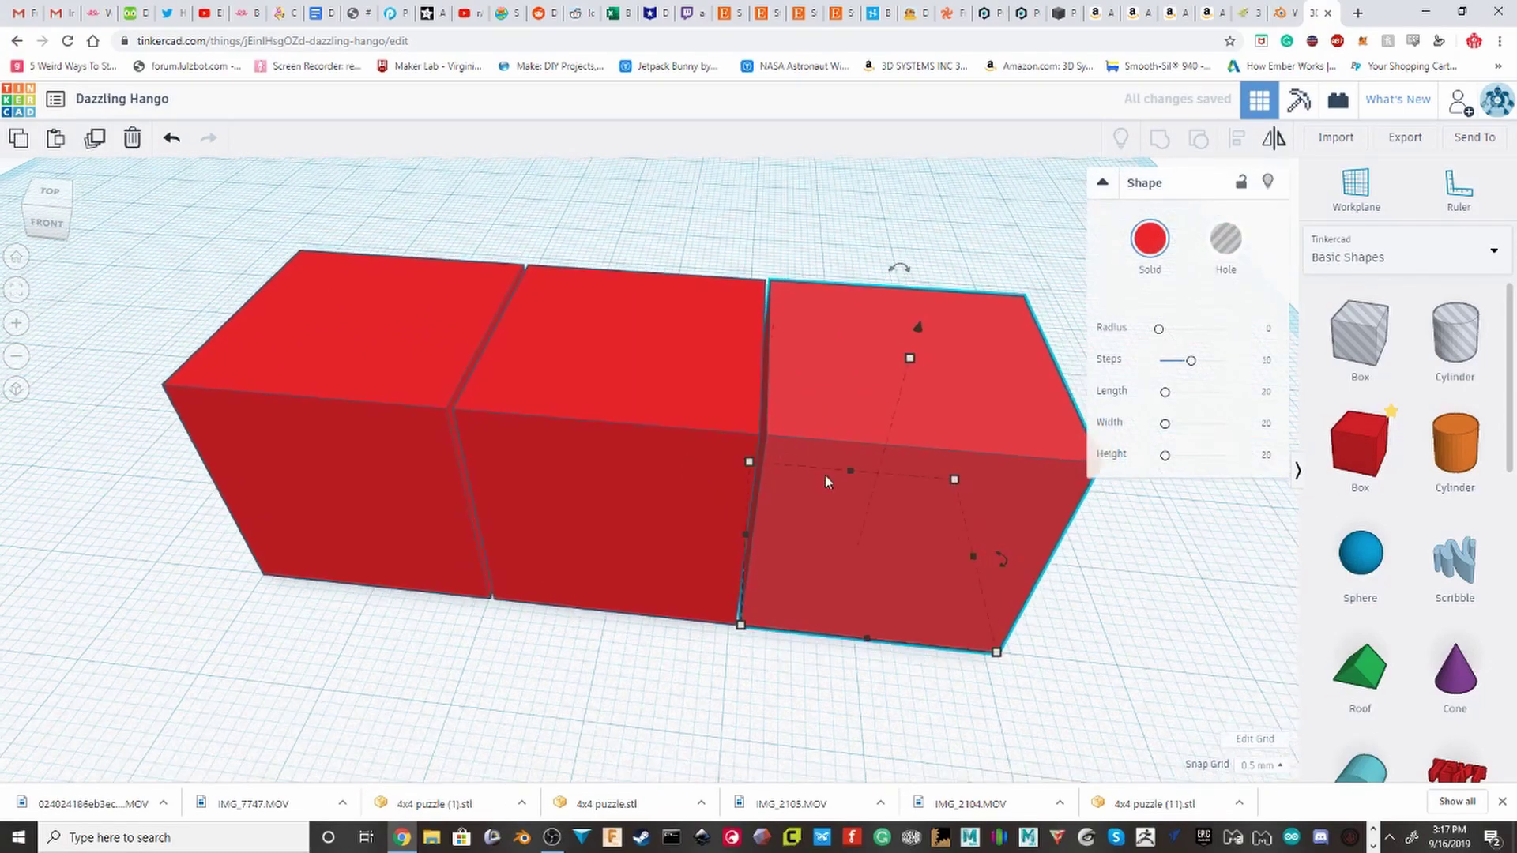
Step: Select all three boxes and group them into one row
click(1025, 638)
scroll(945, 542, down, 2)
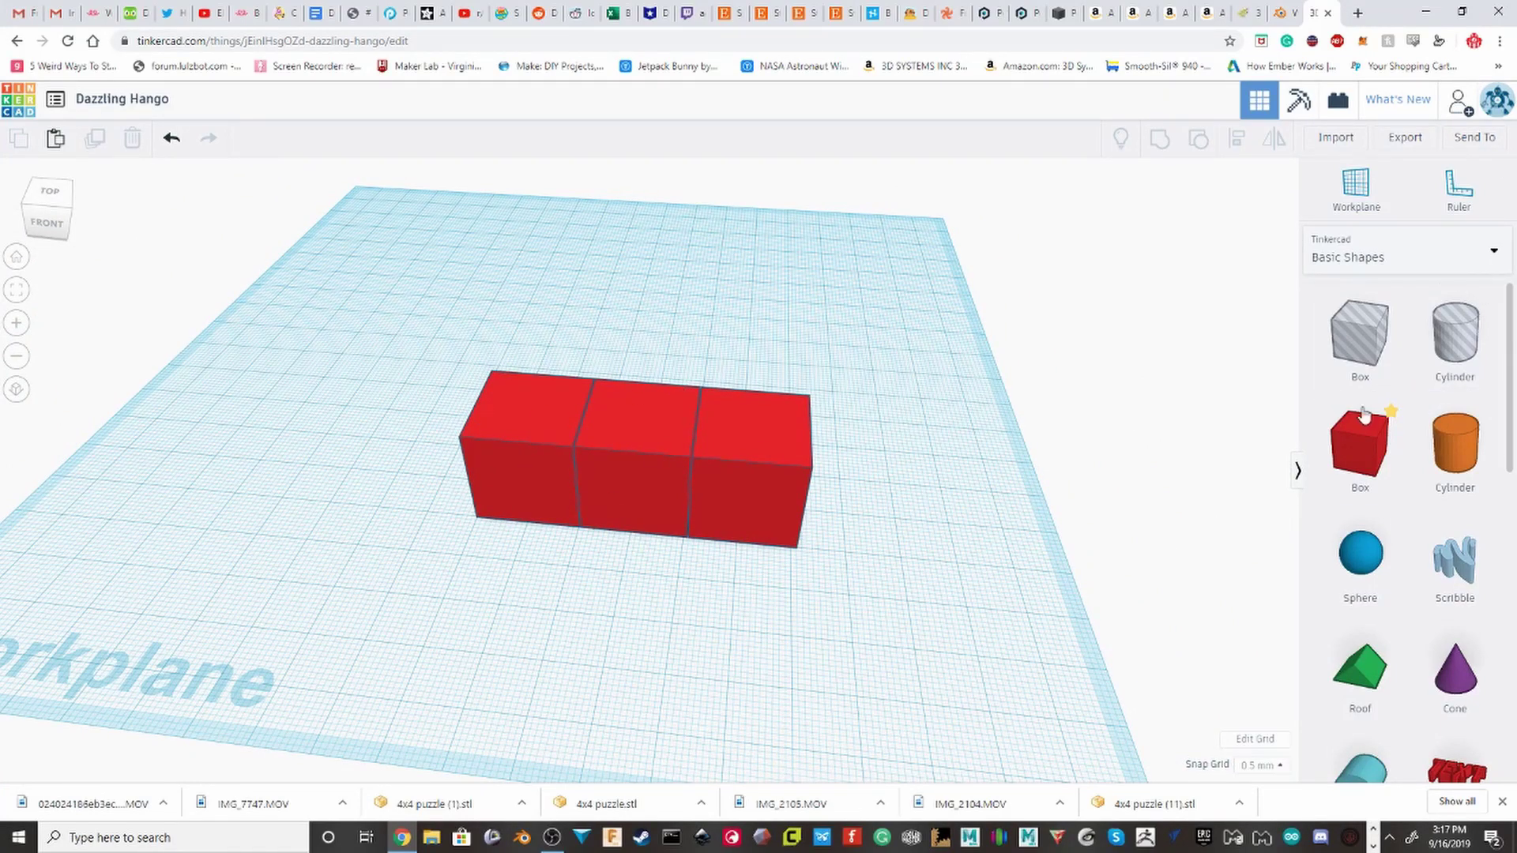
drag(24, 7, 25, 9)
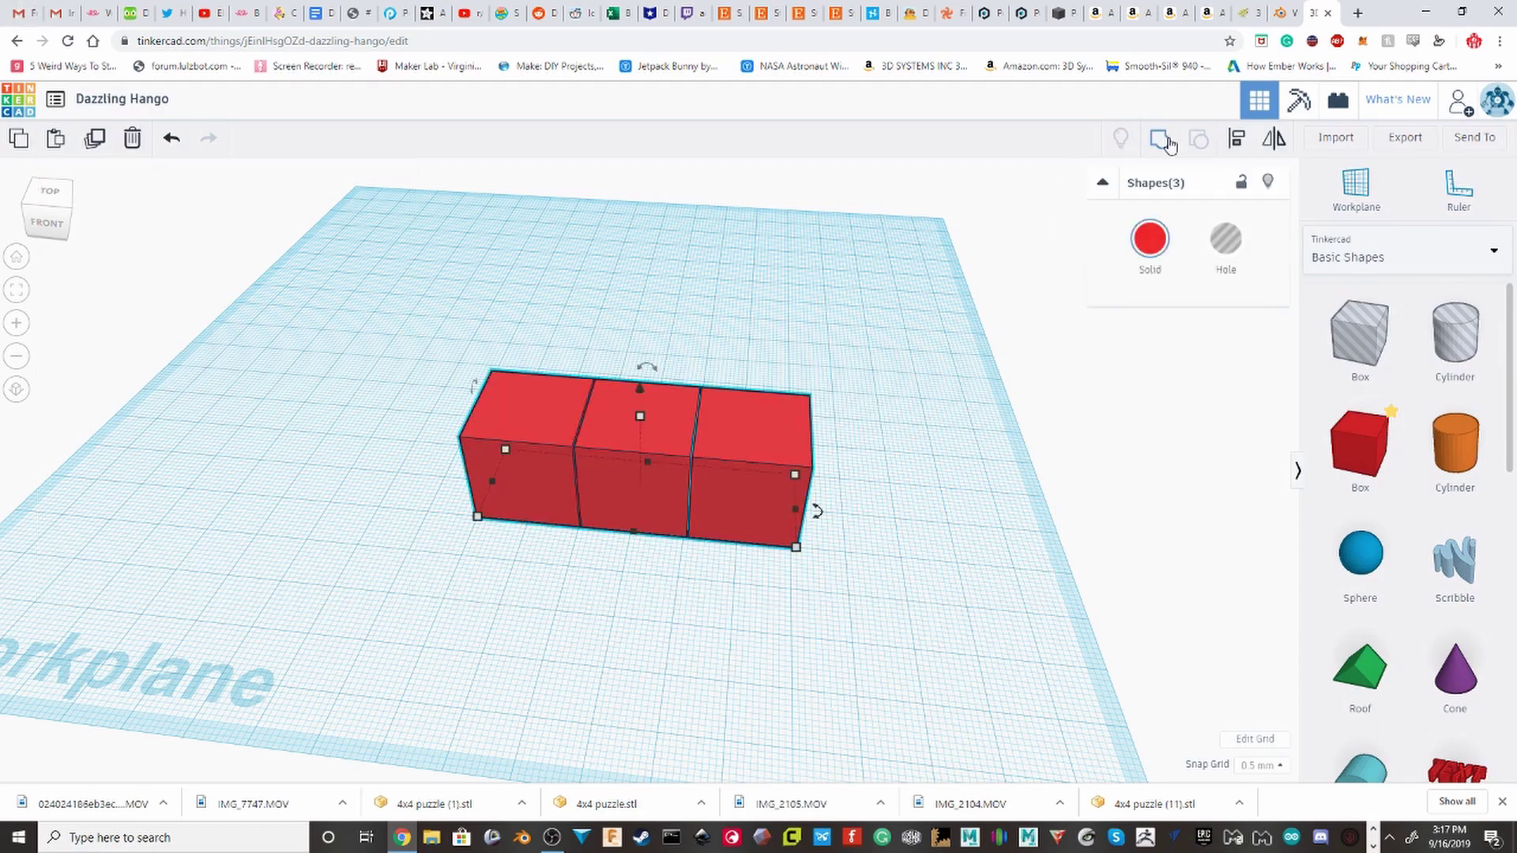
click(1170, 145)
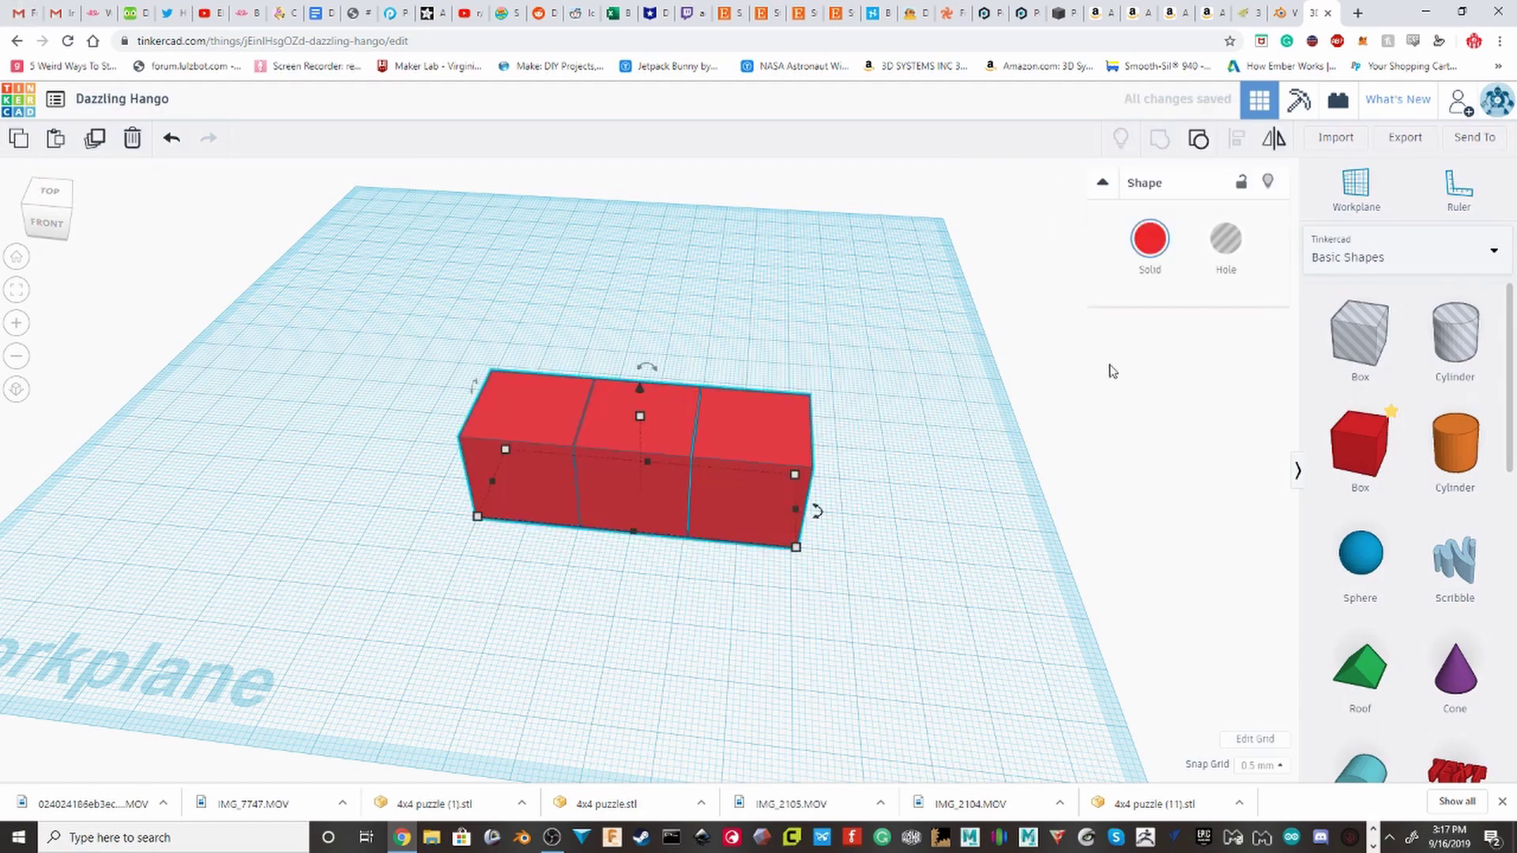
Step: Duplicate the grouped row twice side by side to form a 3×3 layer with narrow gaps between rows
right_drag(1107, 366, 596, 406)
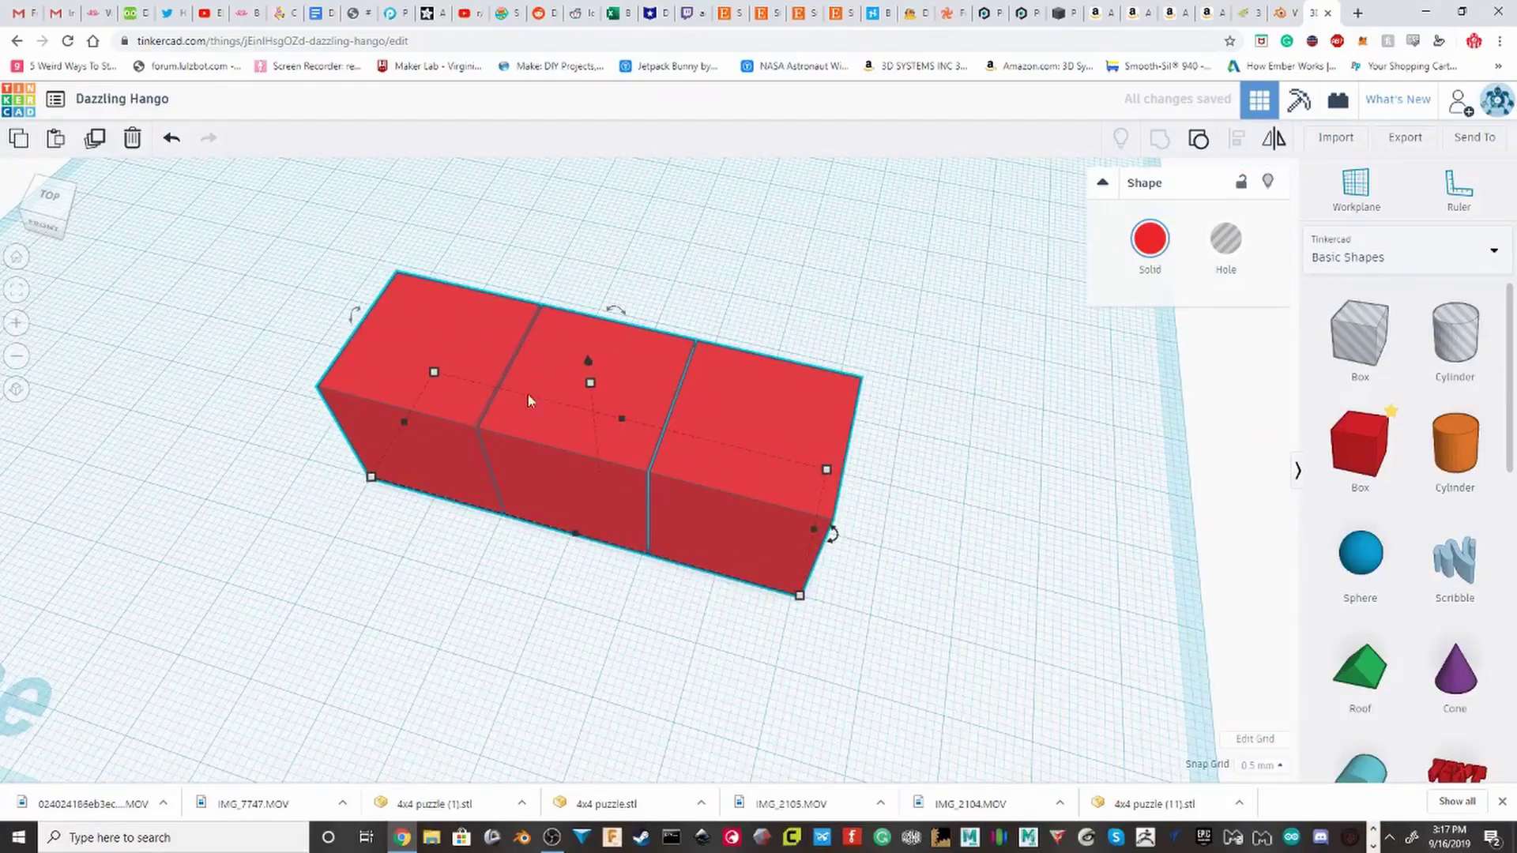
scroll(537, 395, up, 5)
scroll(474, 316, down, 4)
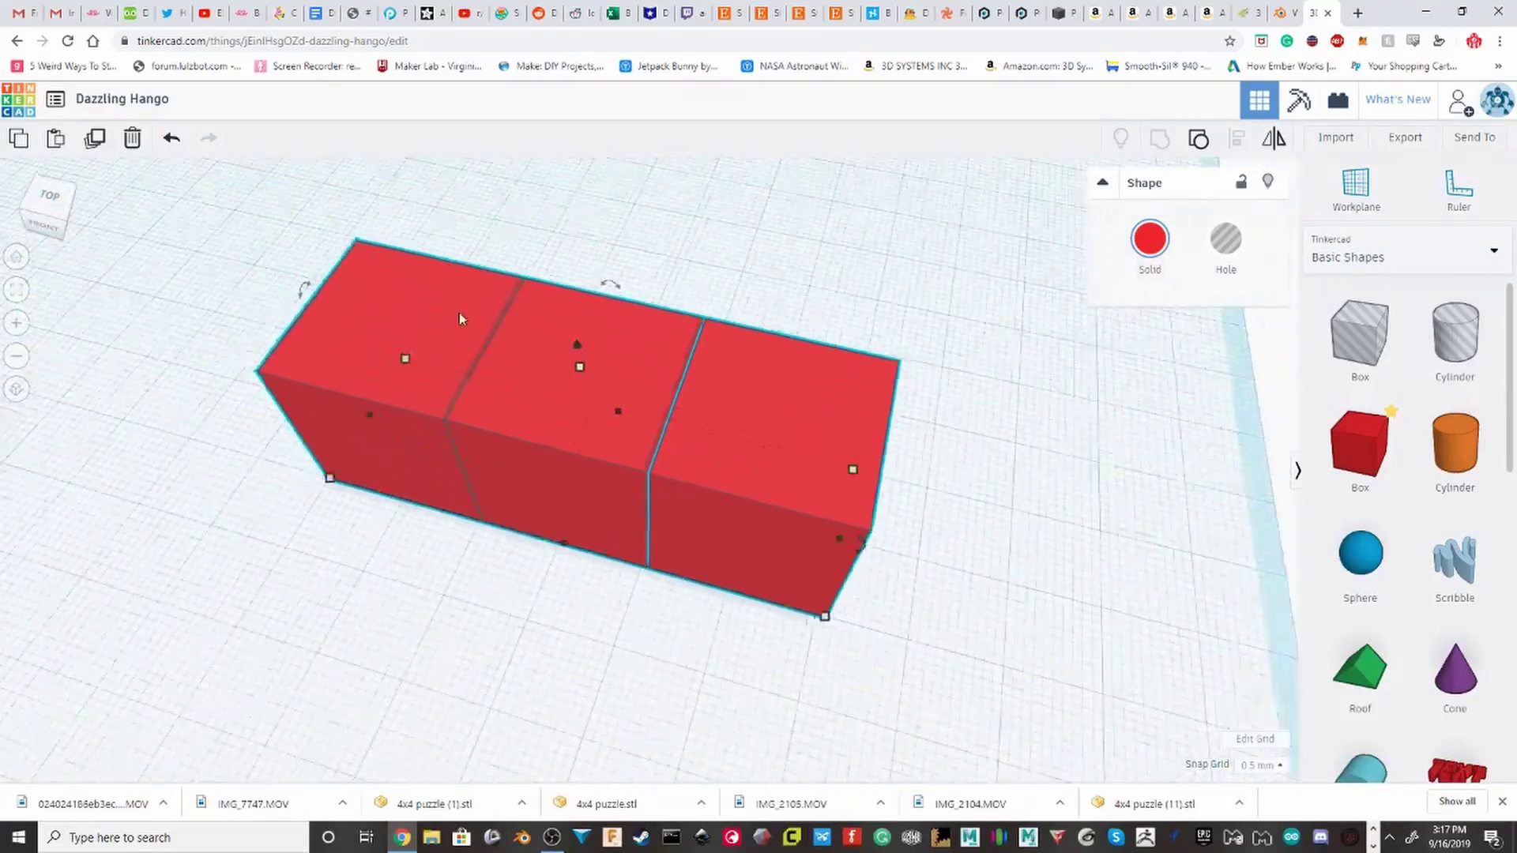
scroll(459, 313, down, 2)
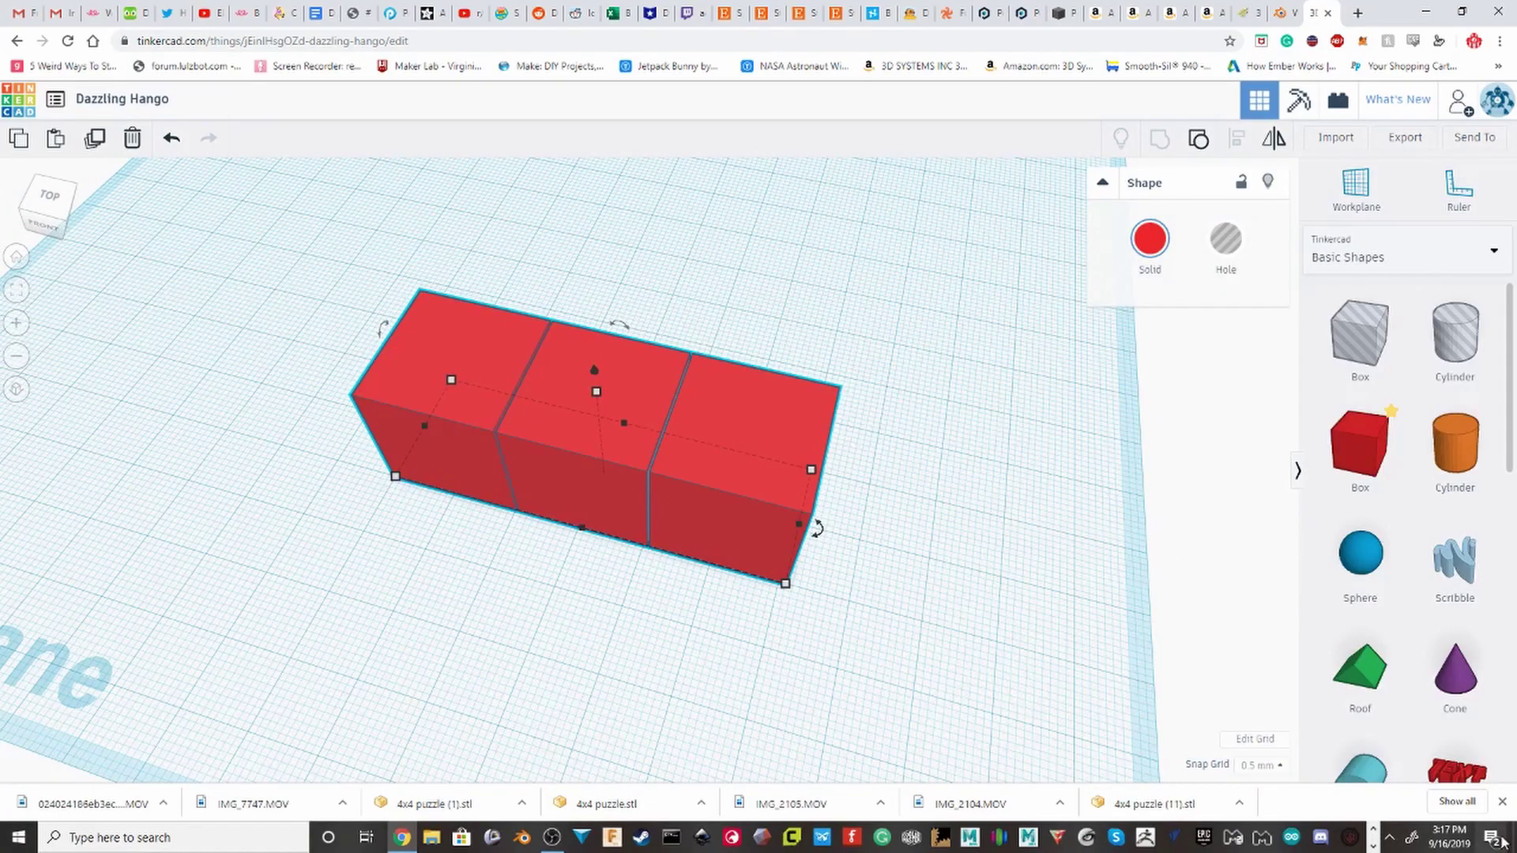
right_drag(1061, 672, 353, 202)
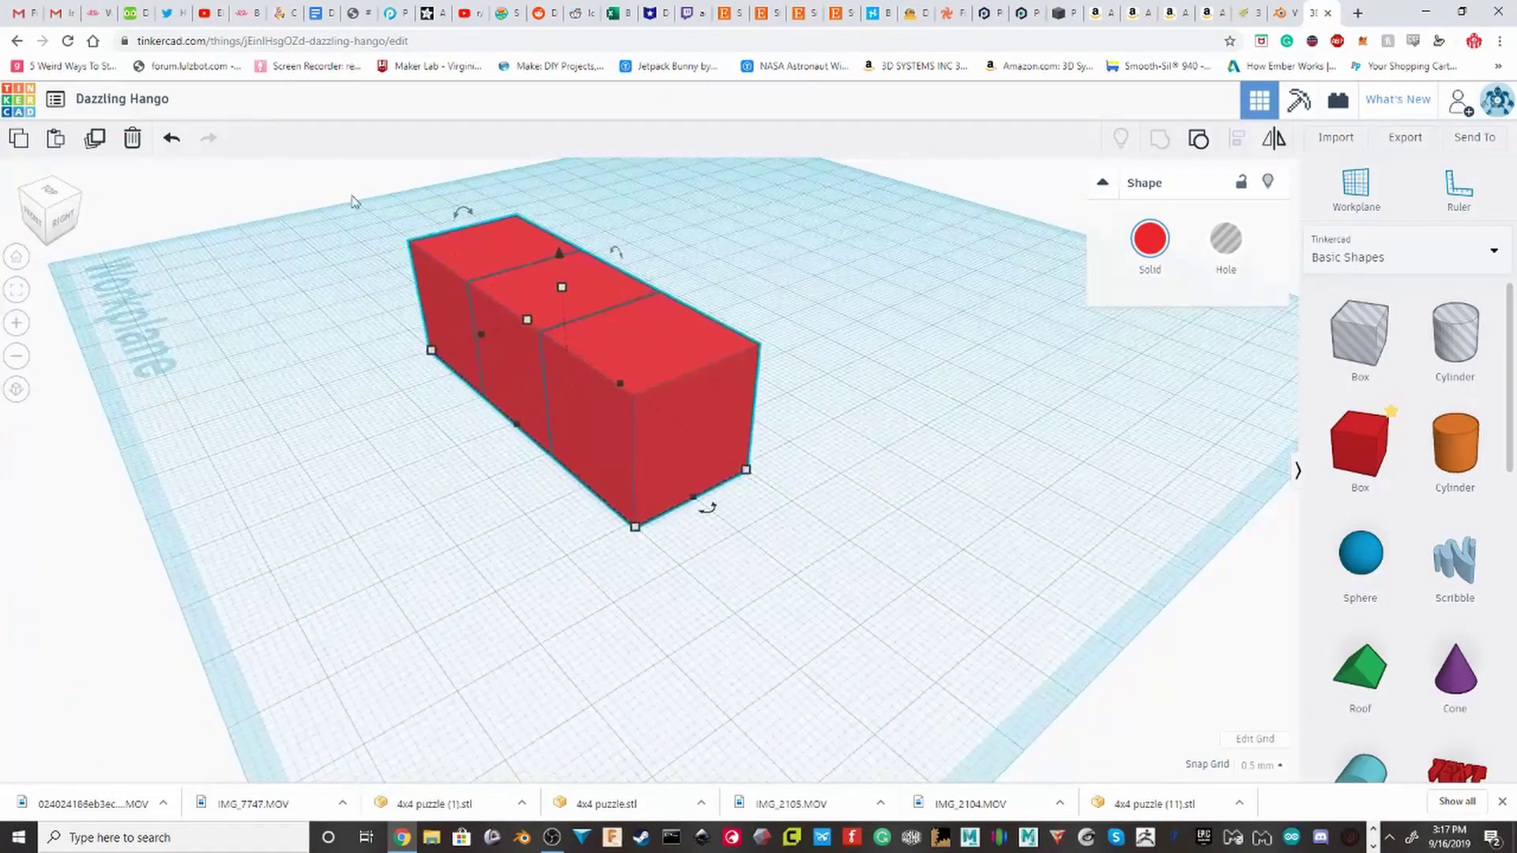
right_drag(606, 404, 580, 444)
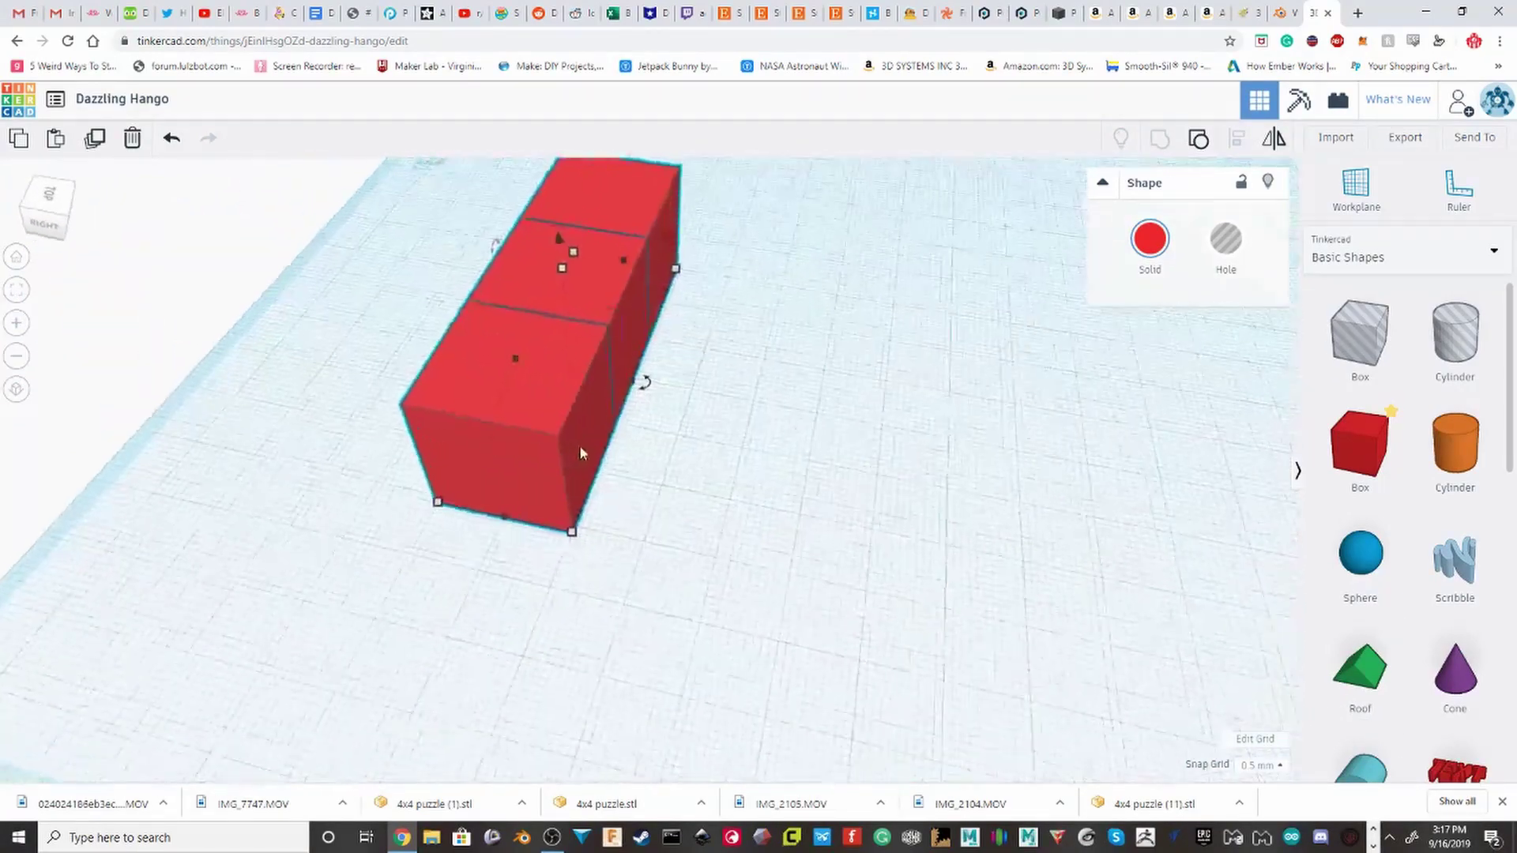
scroll(553, 444, up, 5)
scroll(537, 448, down, 1)
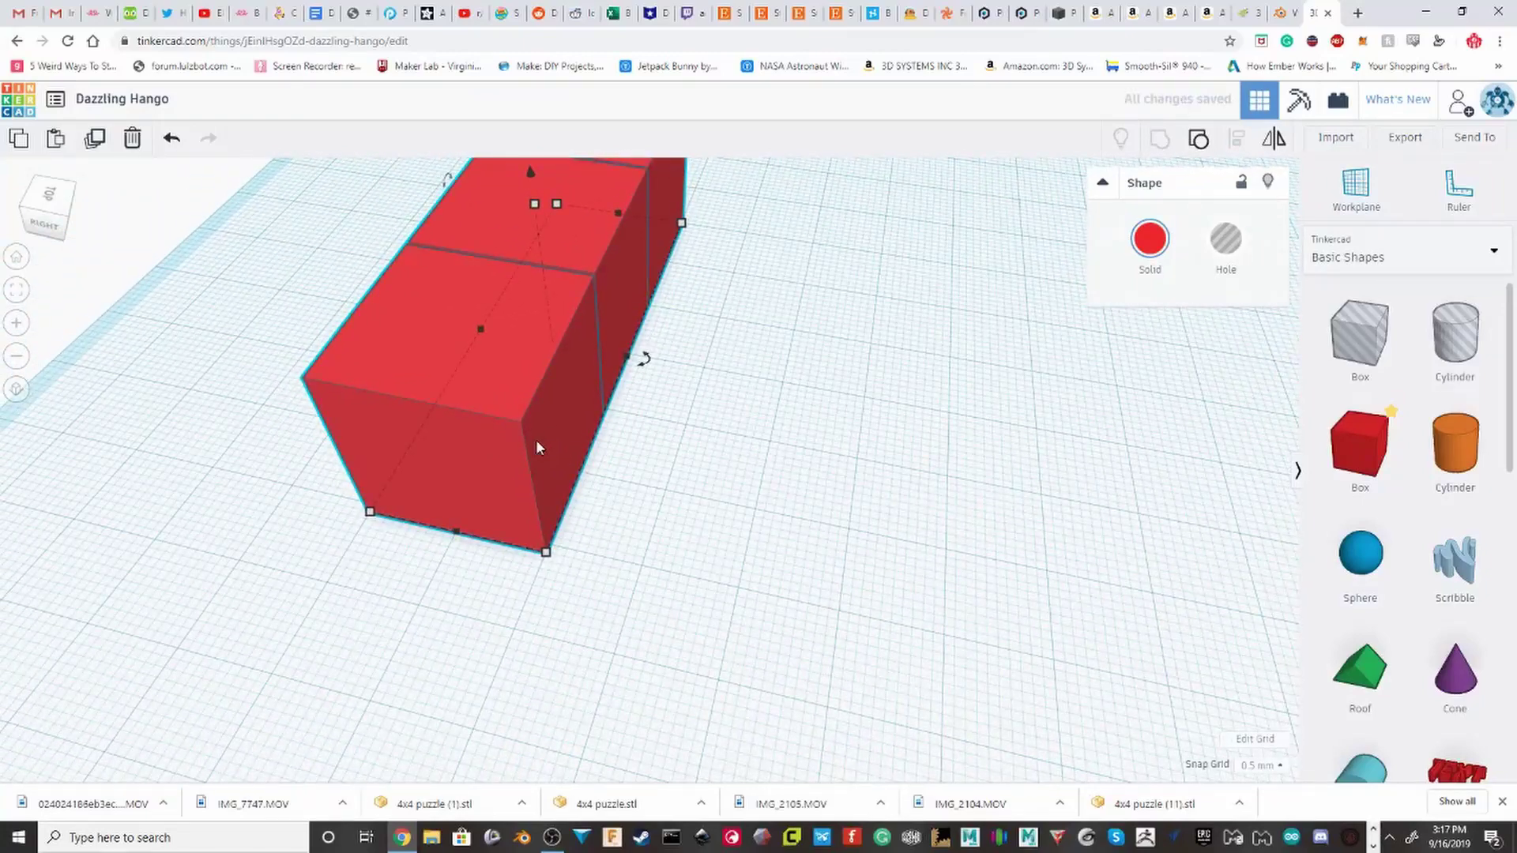
drag(535, 447, 765, 494)
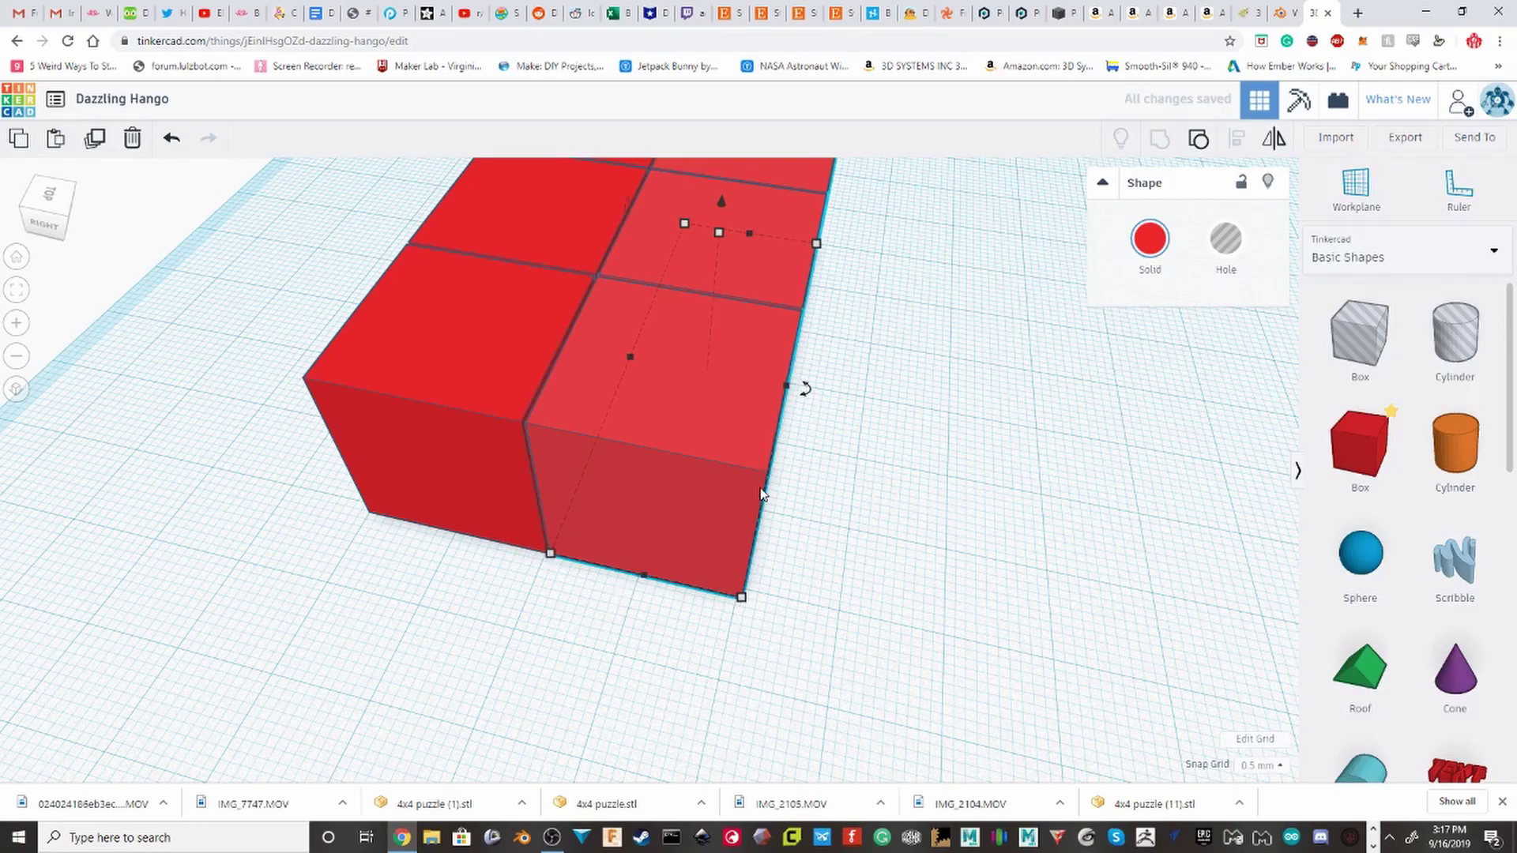
scroll(773, 488, down, 4)
Step: Select the three rows and group them into a single layer
click(1025, 679)
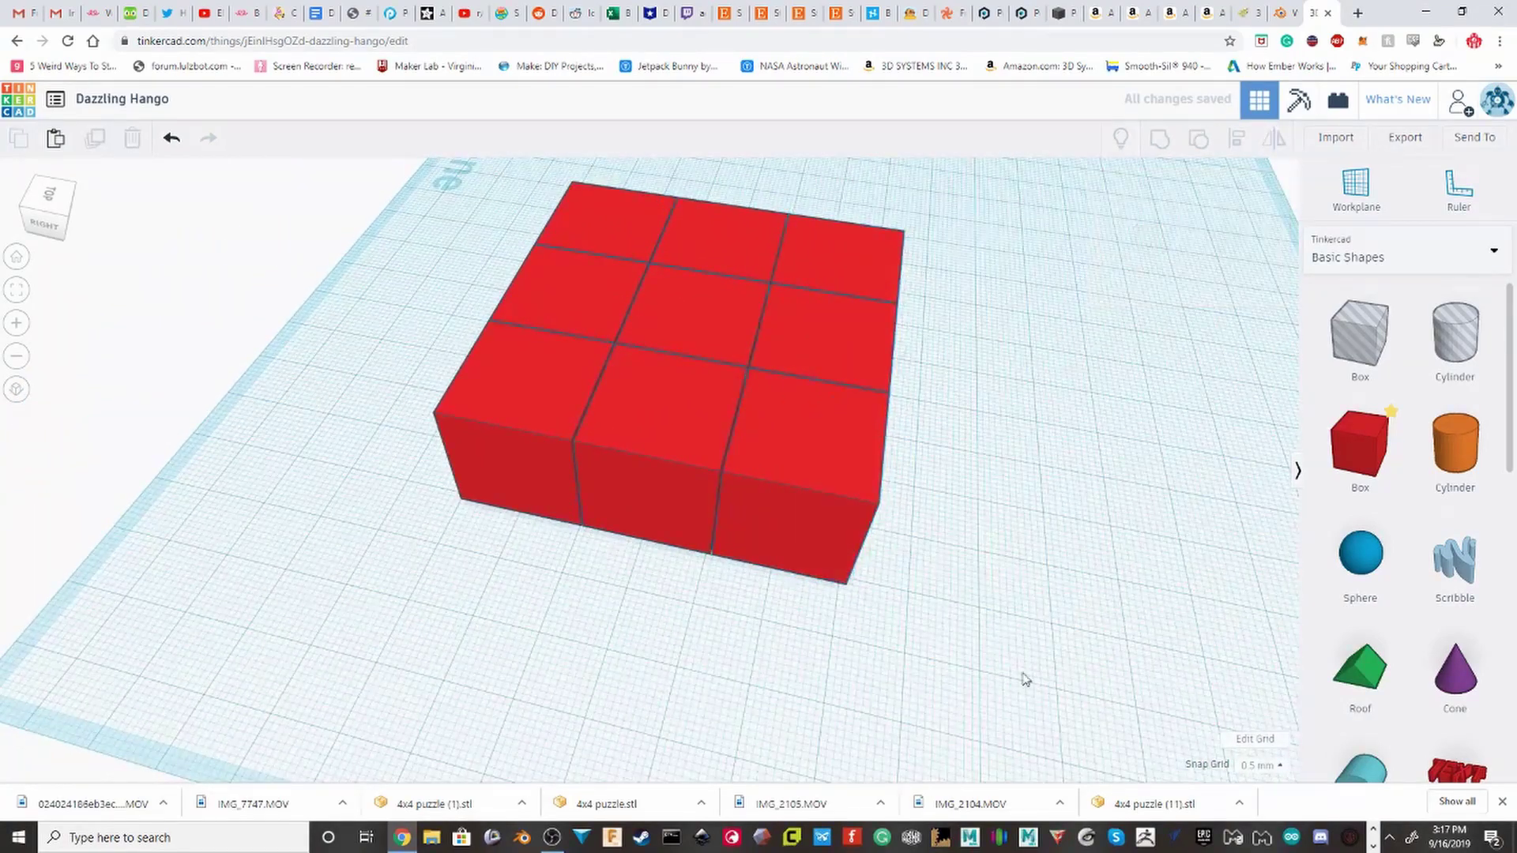
drag(188, 174, 186, 172)
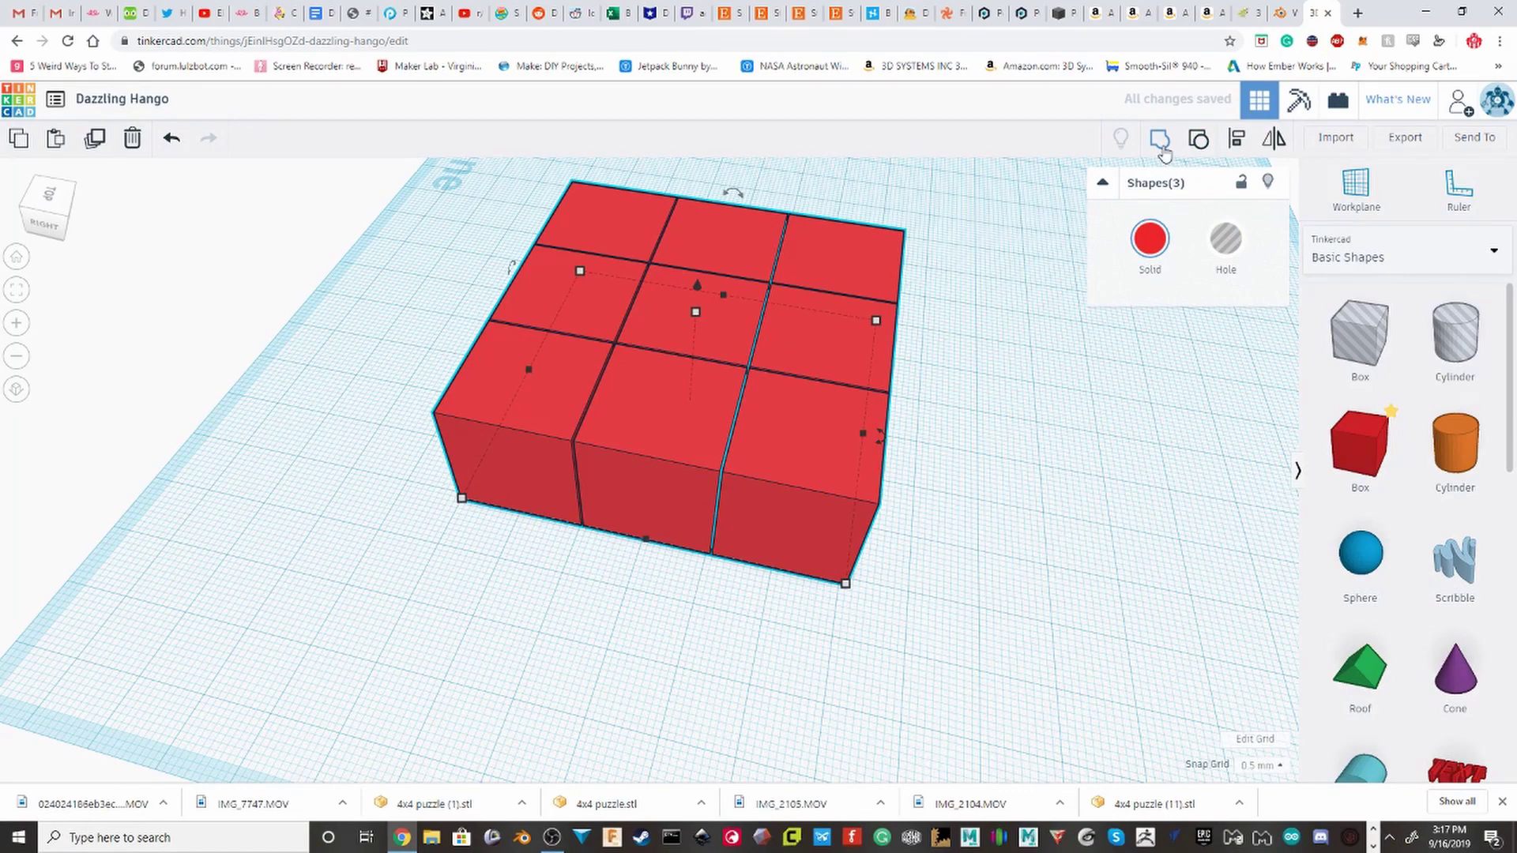
right_drag(1125, 219, 857, 519)
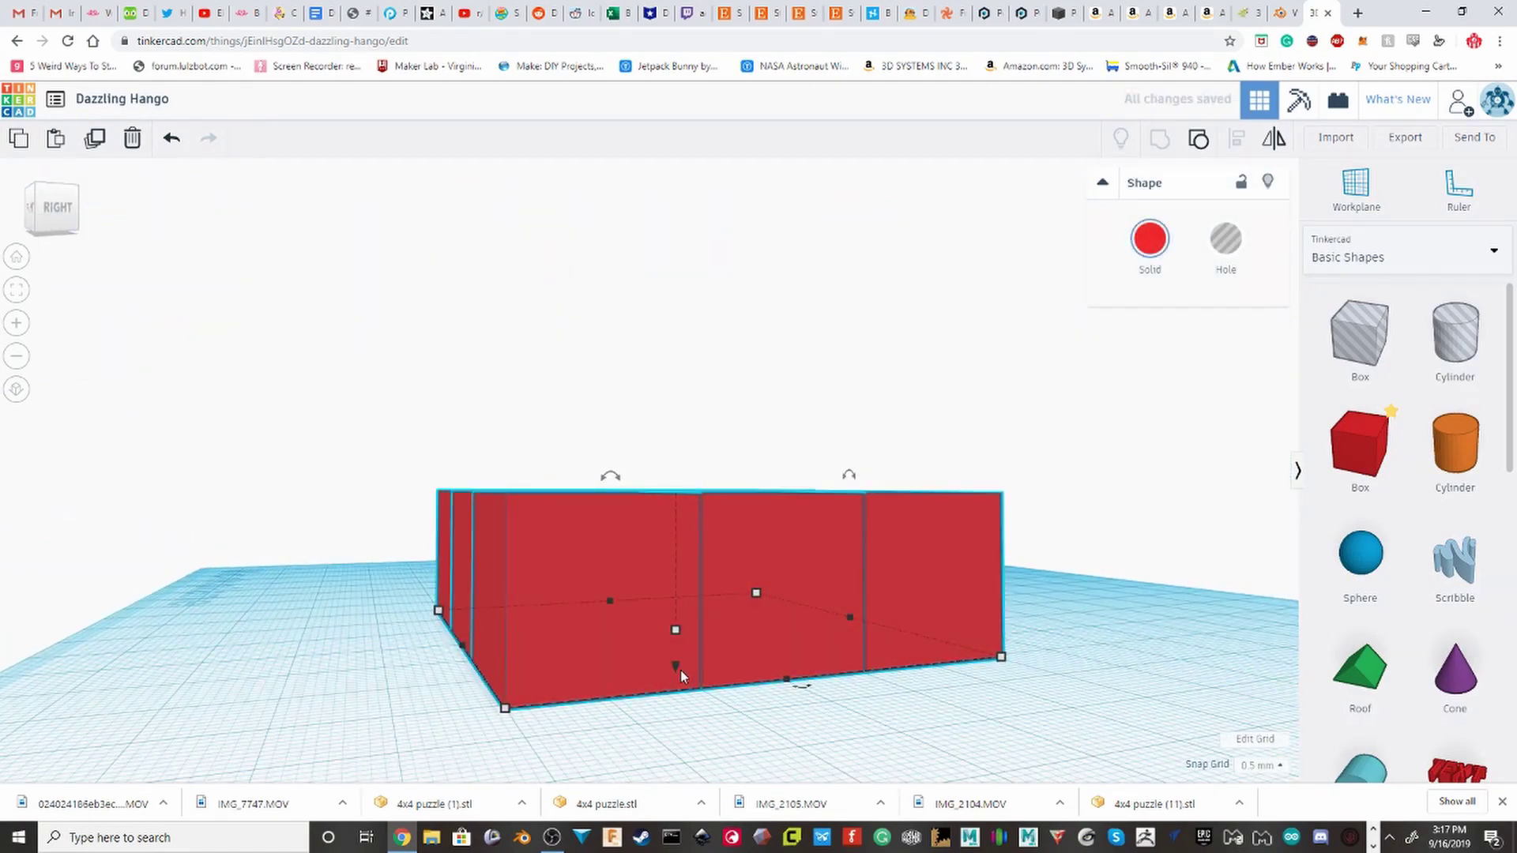
Step: Duplicate the 3×3 layer with a 20.5 mm upward offset and repeat it to stack a third layer
drag(676, 667, 698, 524)
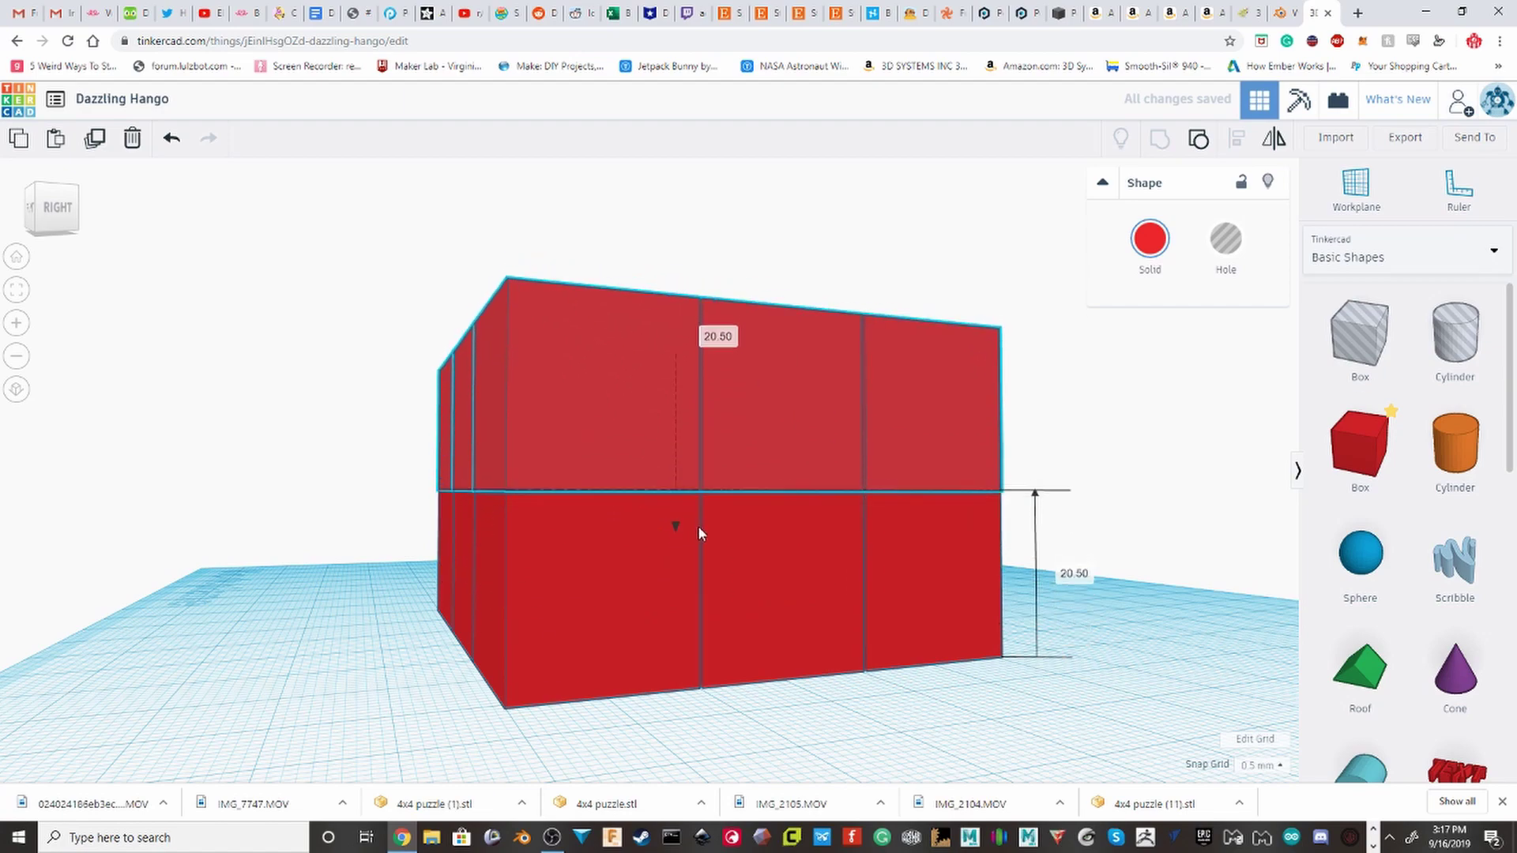
right_drag(501, 515, 693, 486)
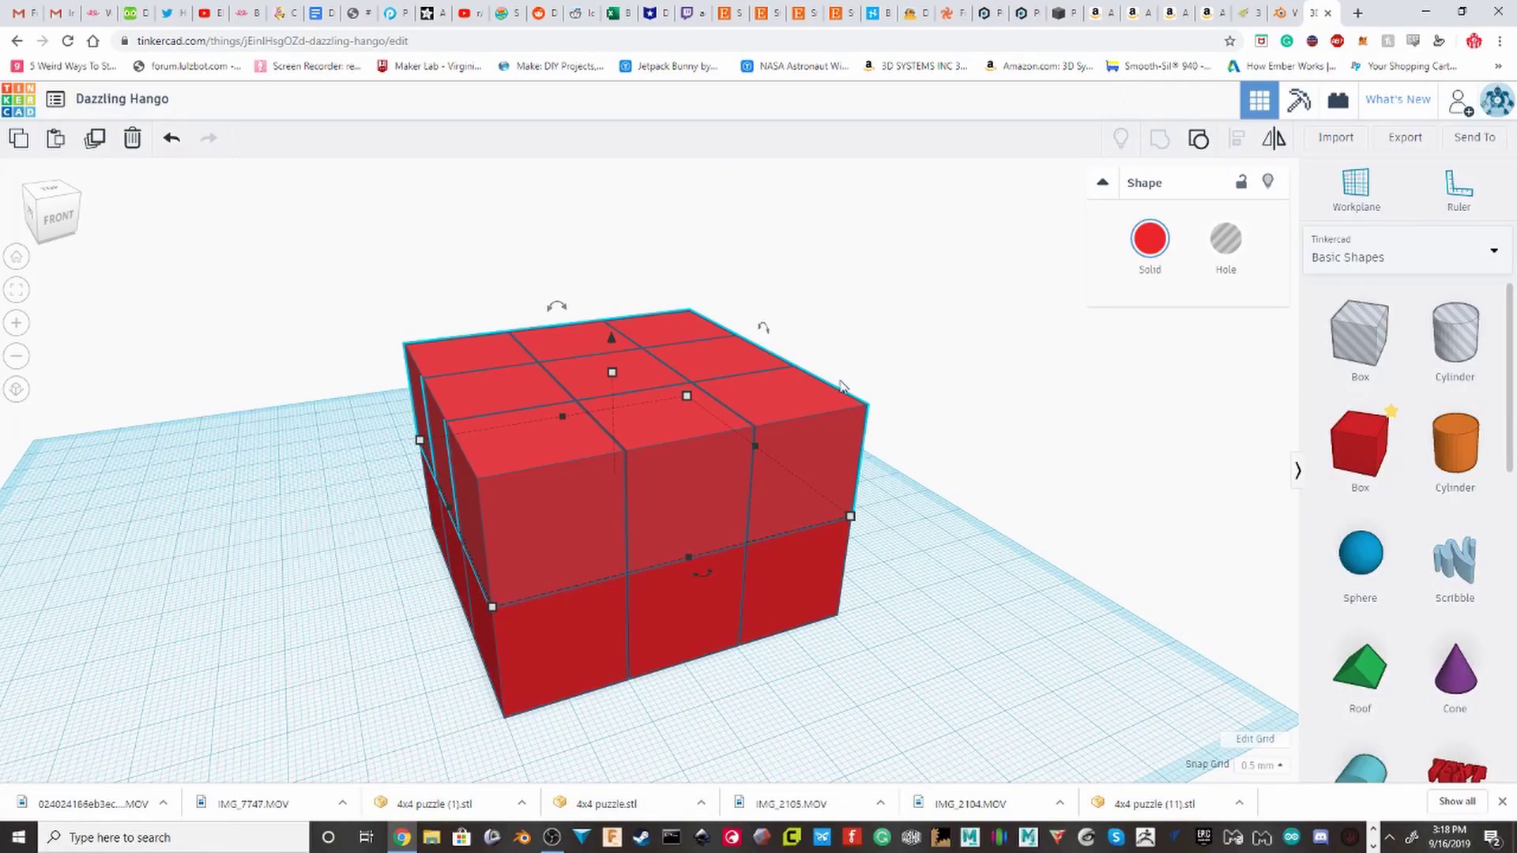
right_drag(1066, 520, 711, 477)
scroll(681, 458, up, 3)
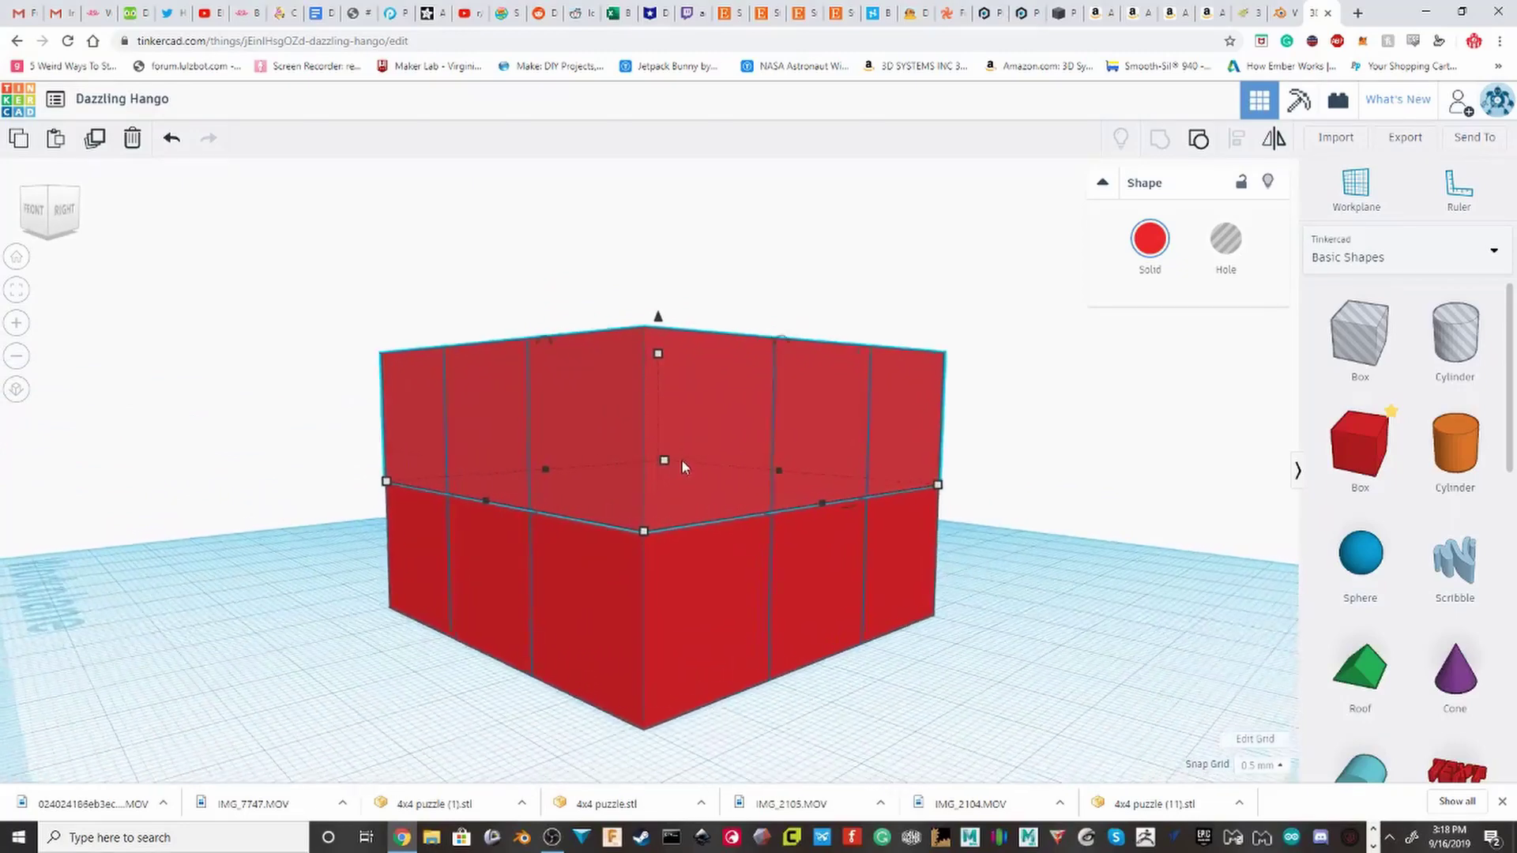
scroll(680, 459, down, 3)
Step: Select the three stacked layers and ungroup them into rows
click(892, 638)
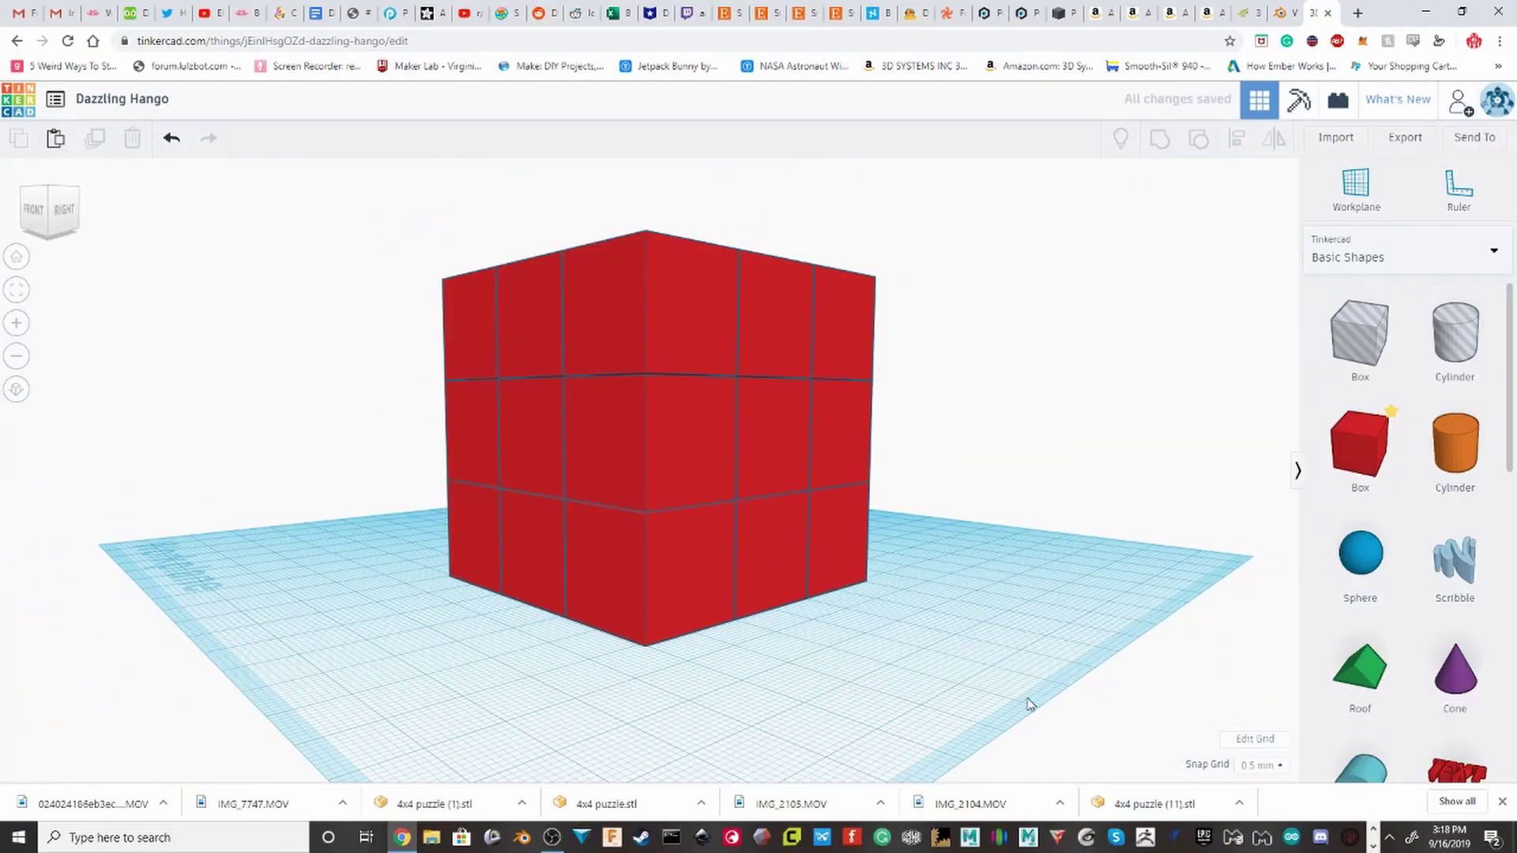
drag(314, 199, 283, 168)
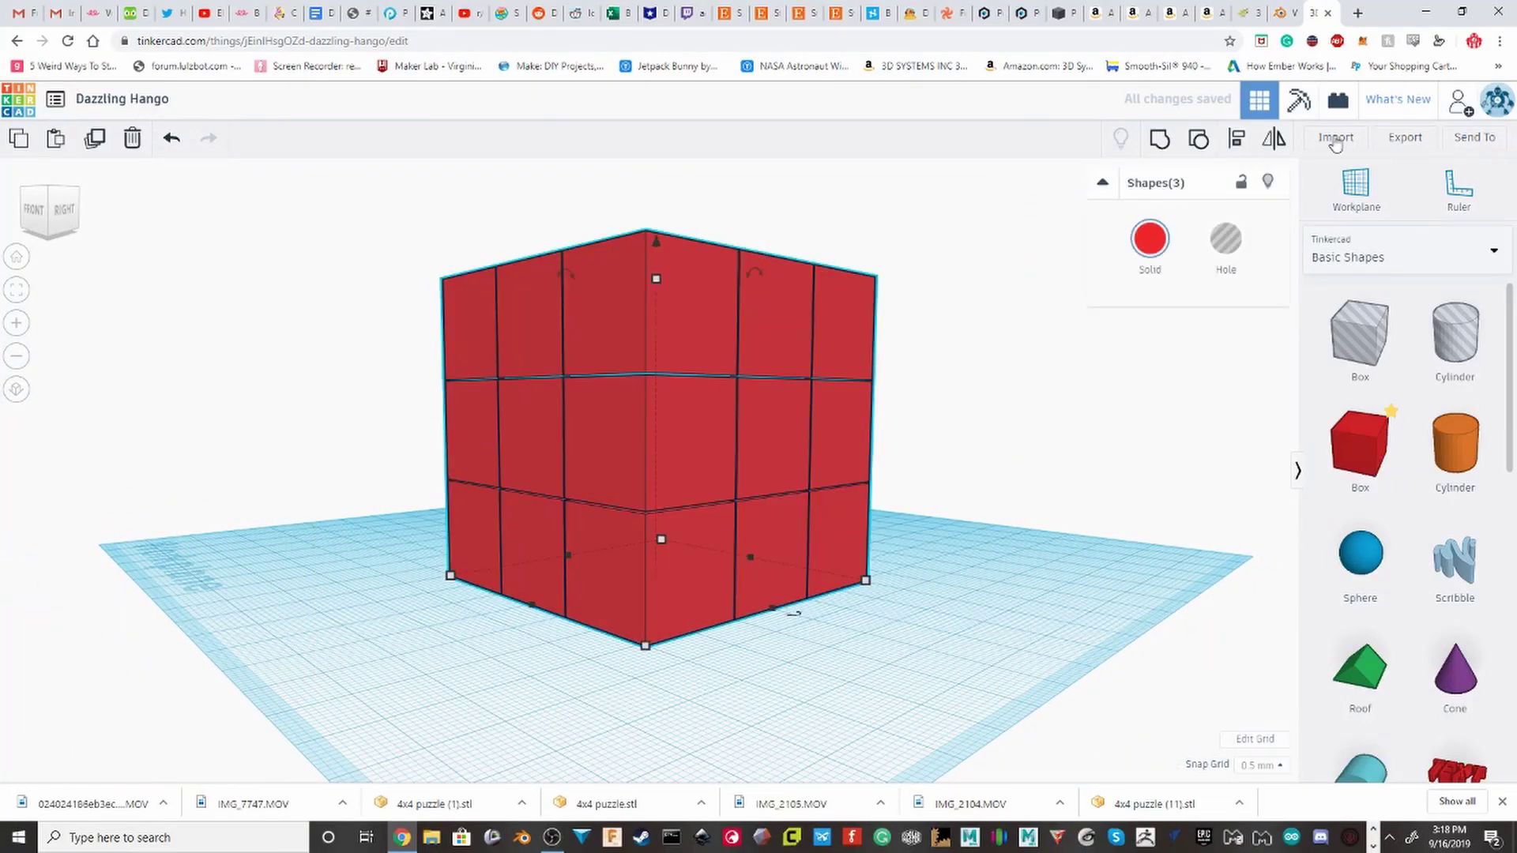
click(1195, 145)
click(1009, 491)
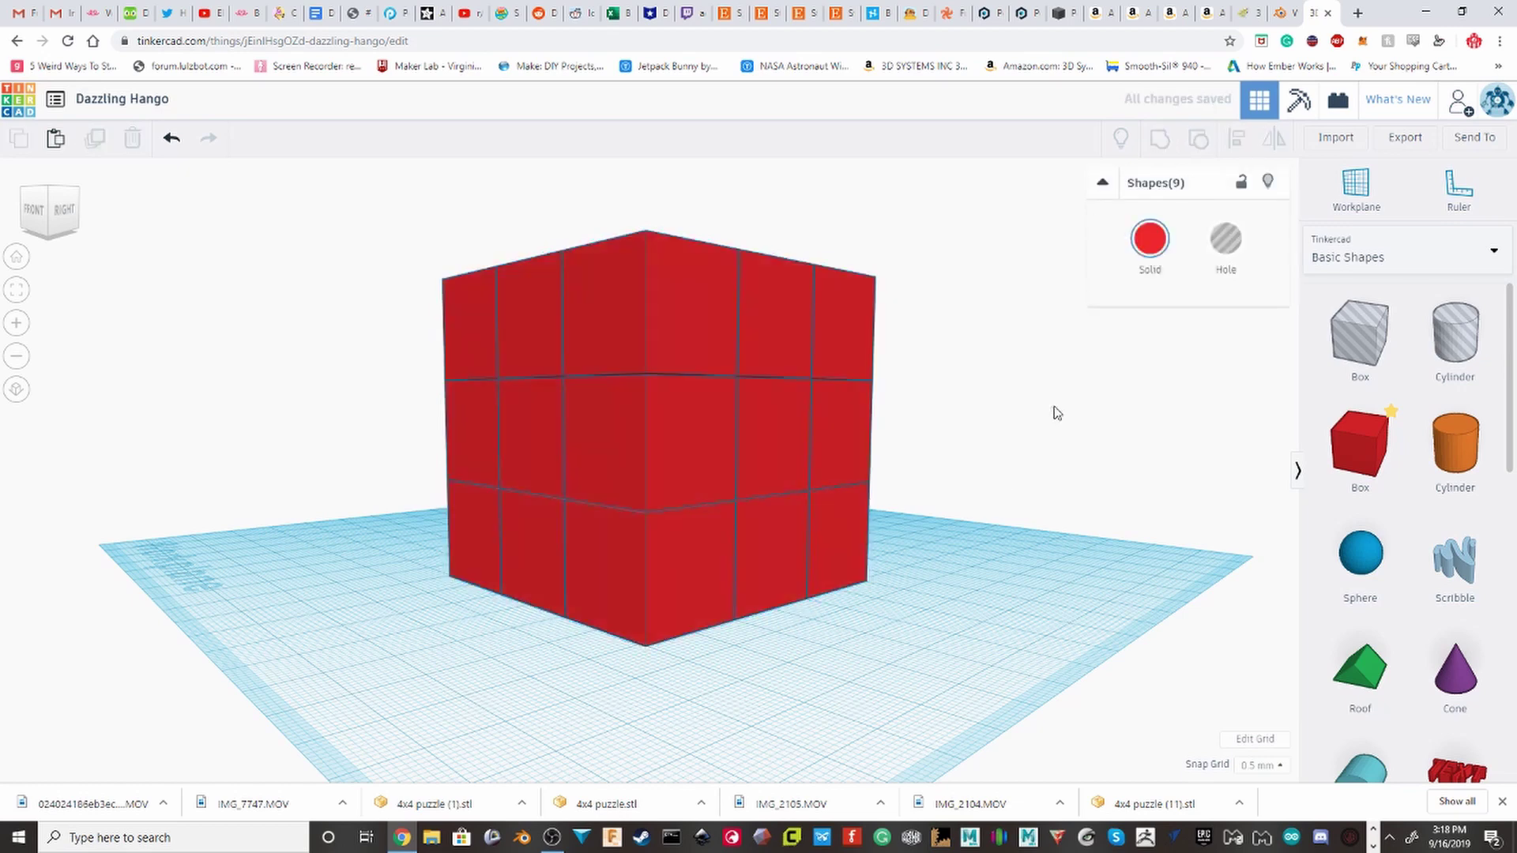
Step: Select different parts of the ungrouped cube to check which boxes are still grouped together
right_drag(1056, 411, 624, 455)
click(627, 455)
click(684, 406)
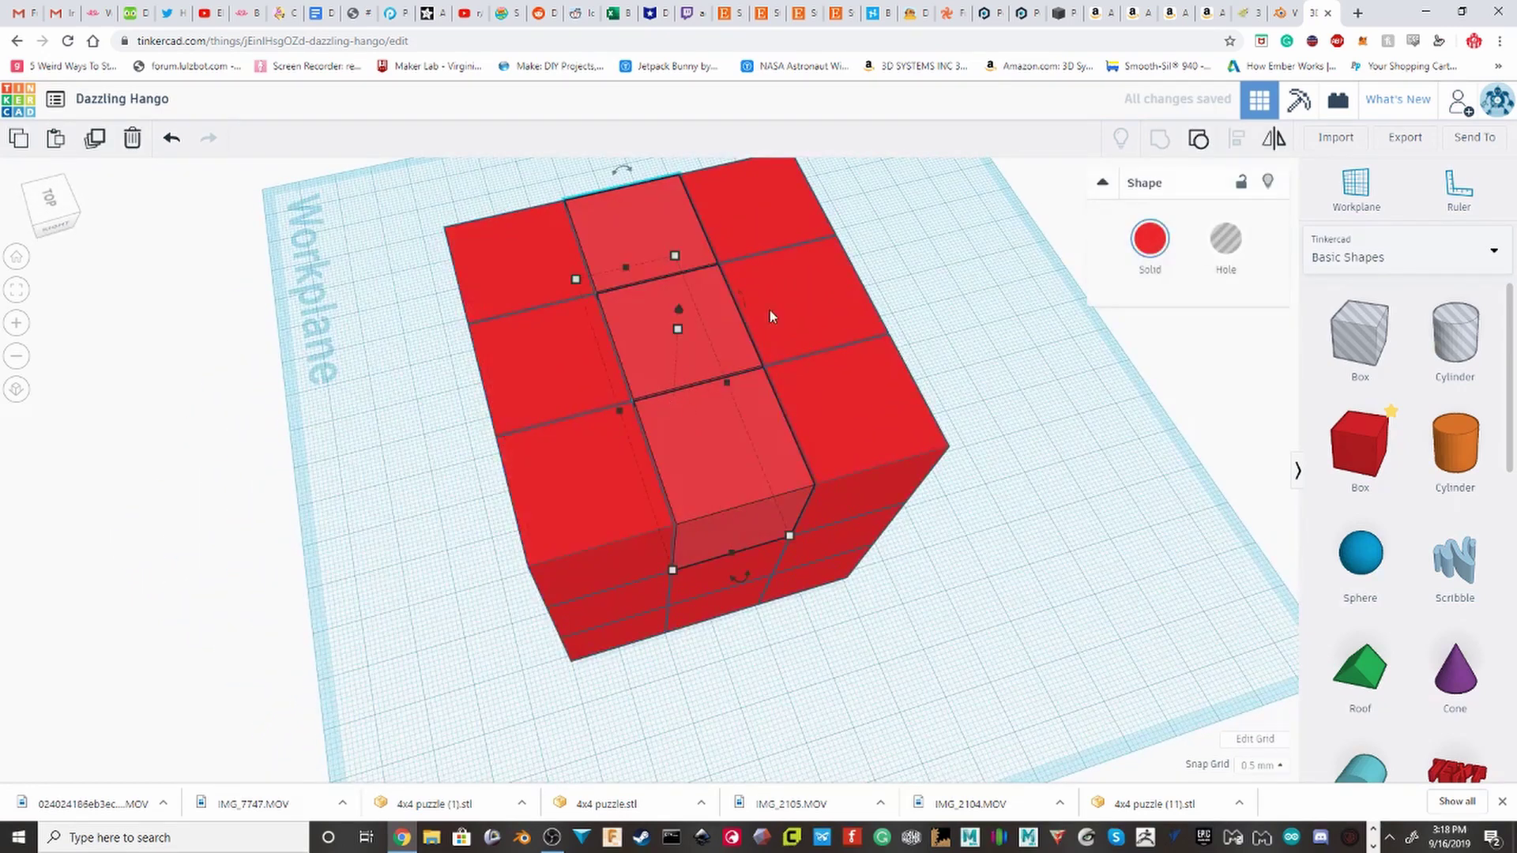
click(883, 306)
click(831, 320)
click(698, 374)
click(630, 600)
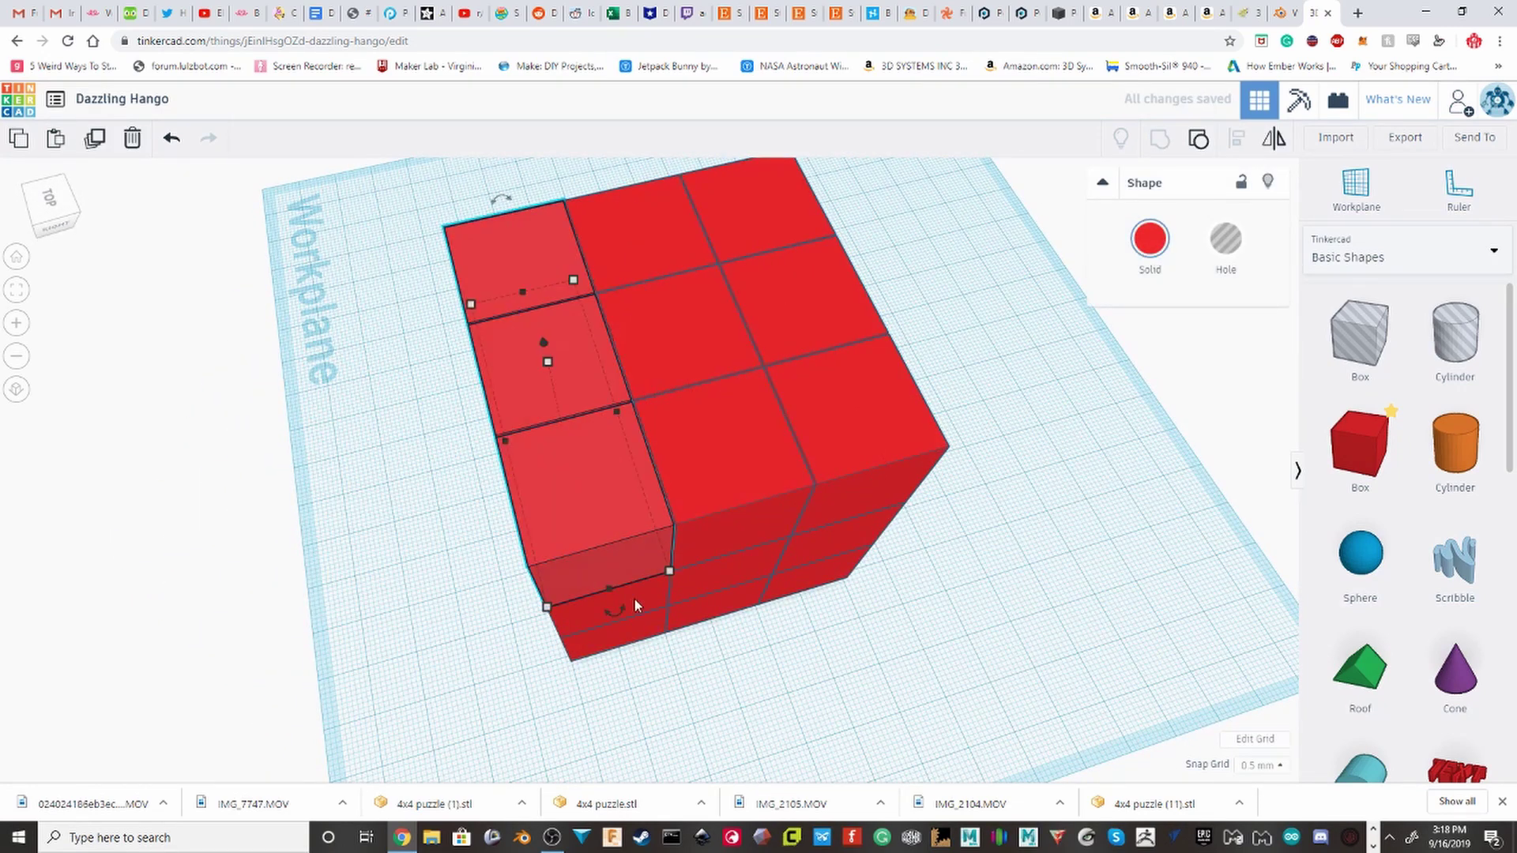
Step: Select the whole cube and ungroup the rows into individual boxes
click(834, 633)
scroll(830, 620, down, 4)
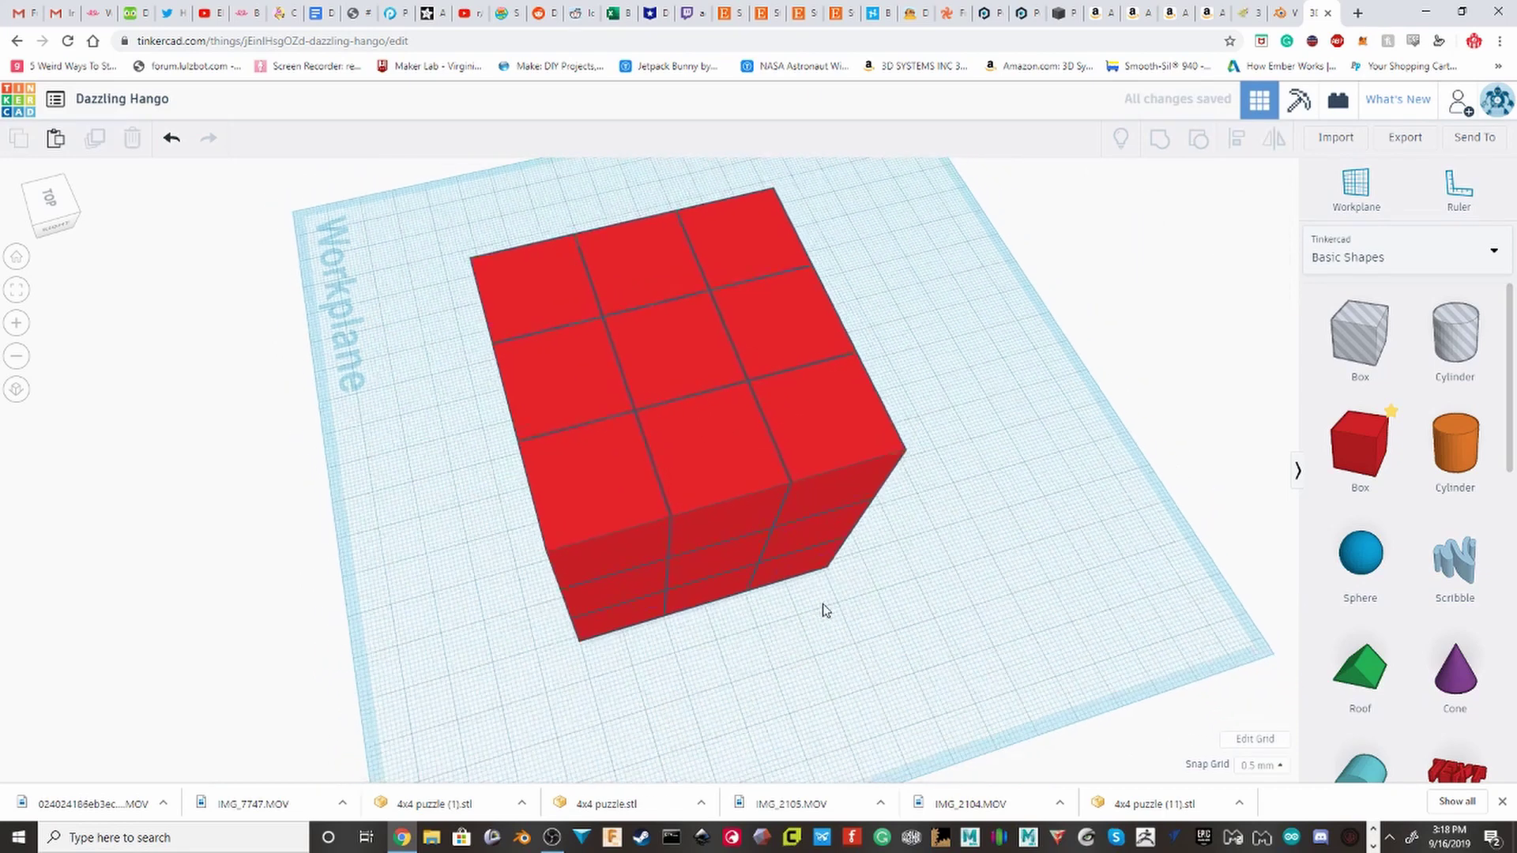
drag(380, 193, 392, 172)
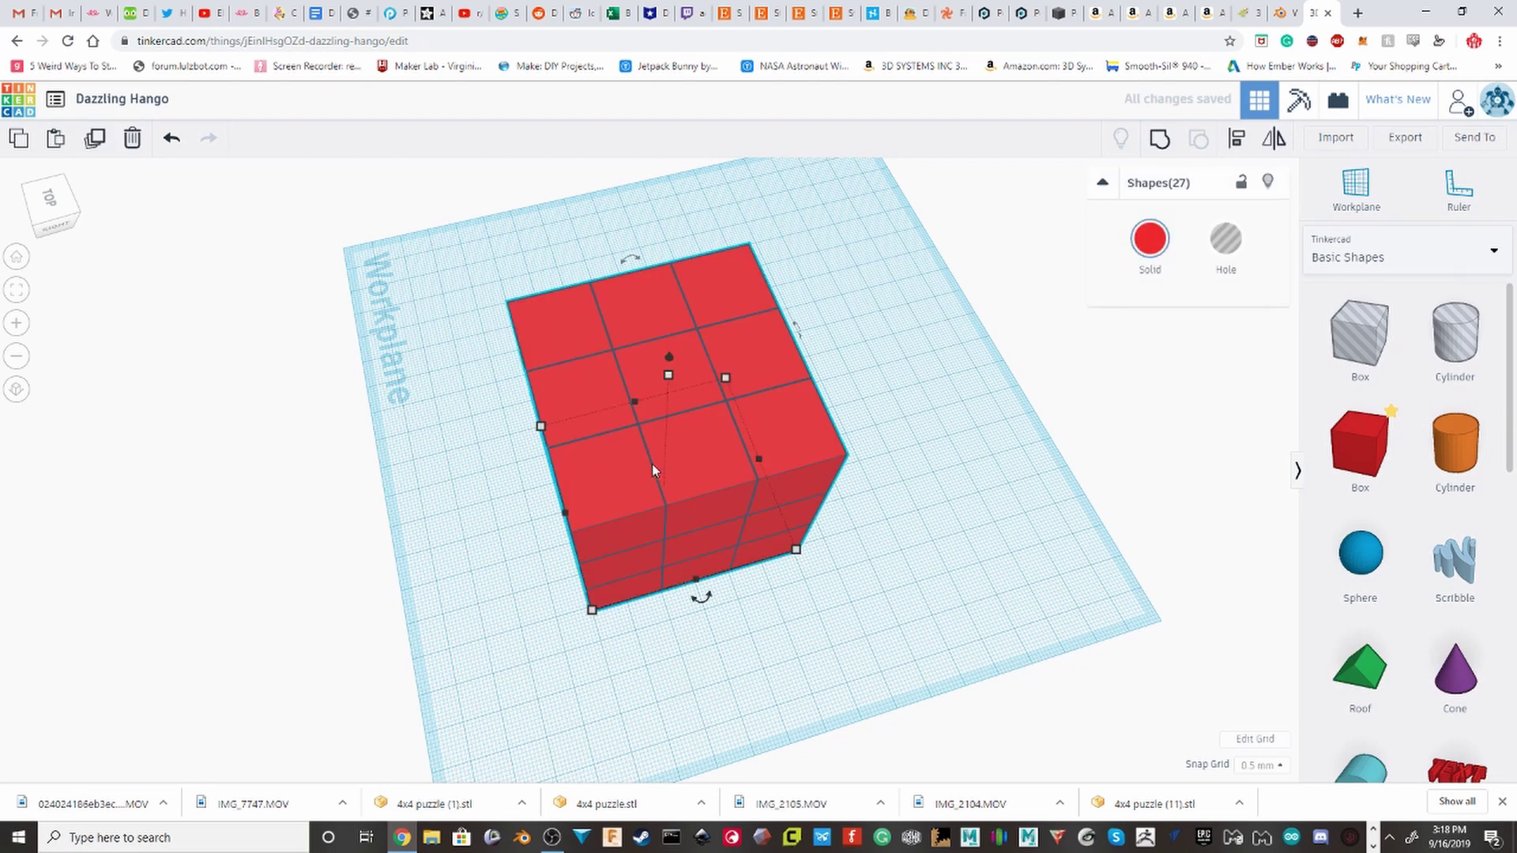
Step: Select individual boxes in the top layer to check that they are separate, and examine the gaps between the boxes
click(772, 466)
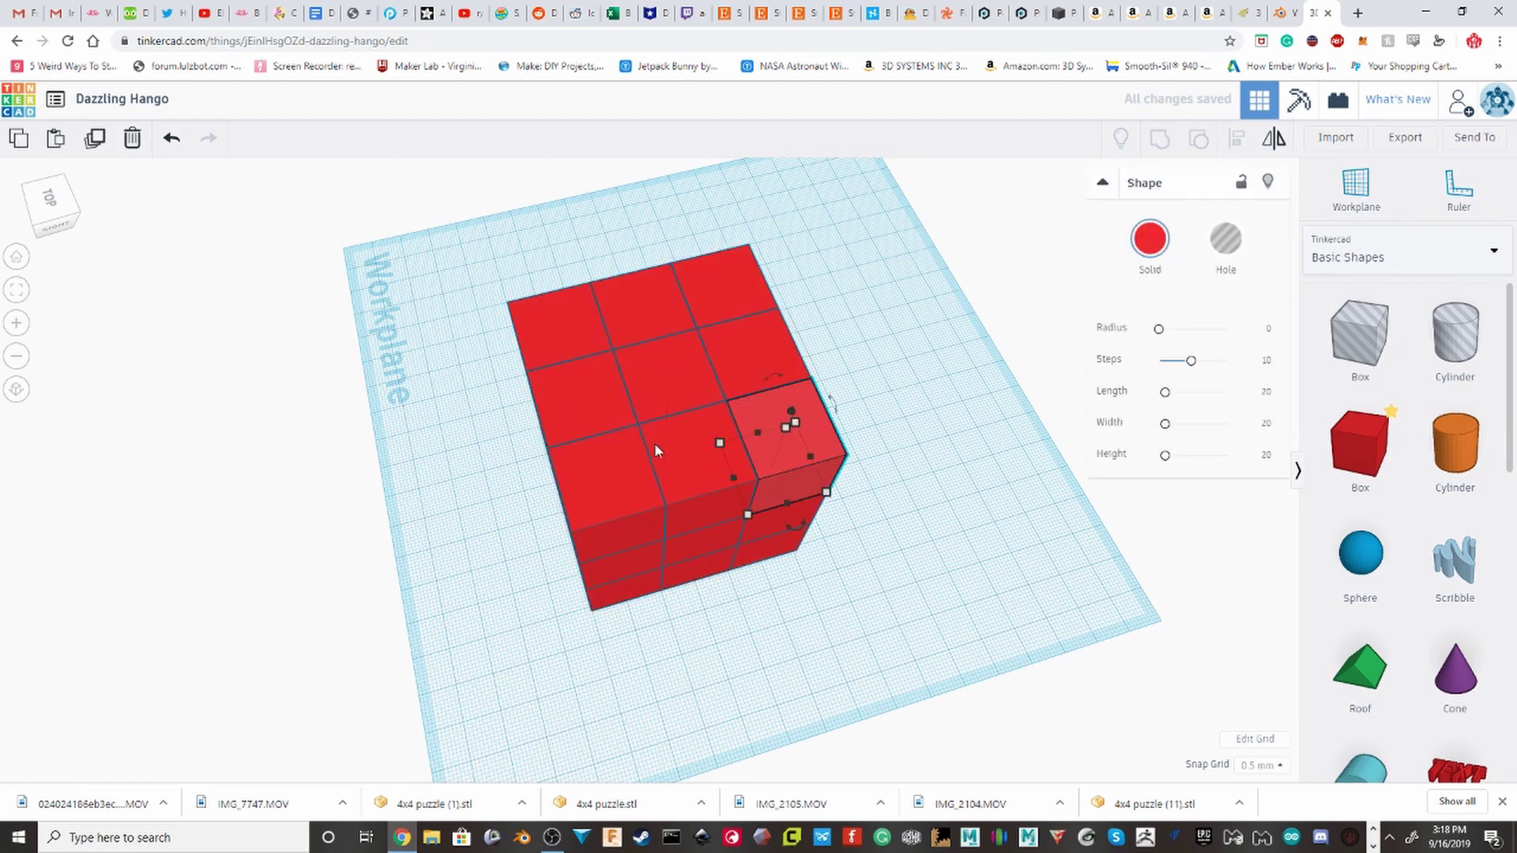
click(612, 445)
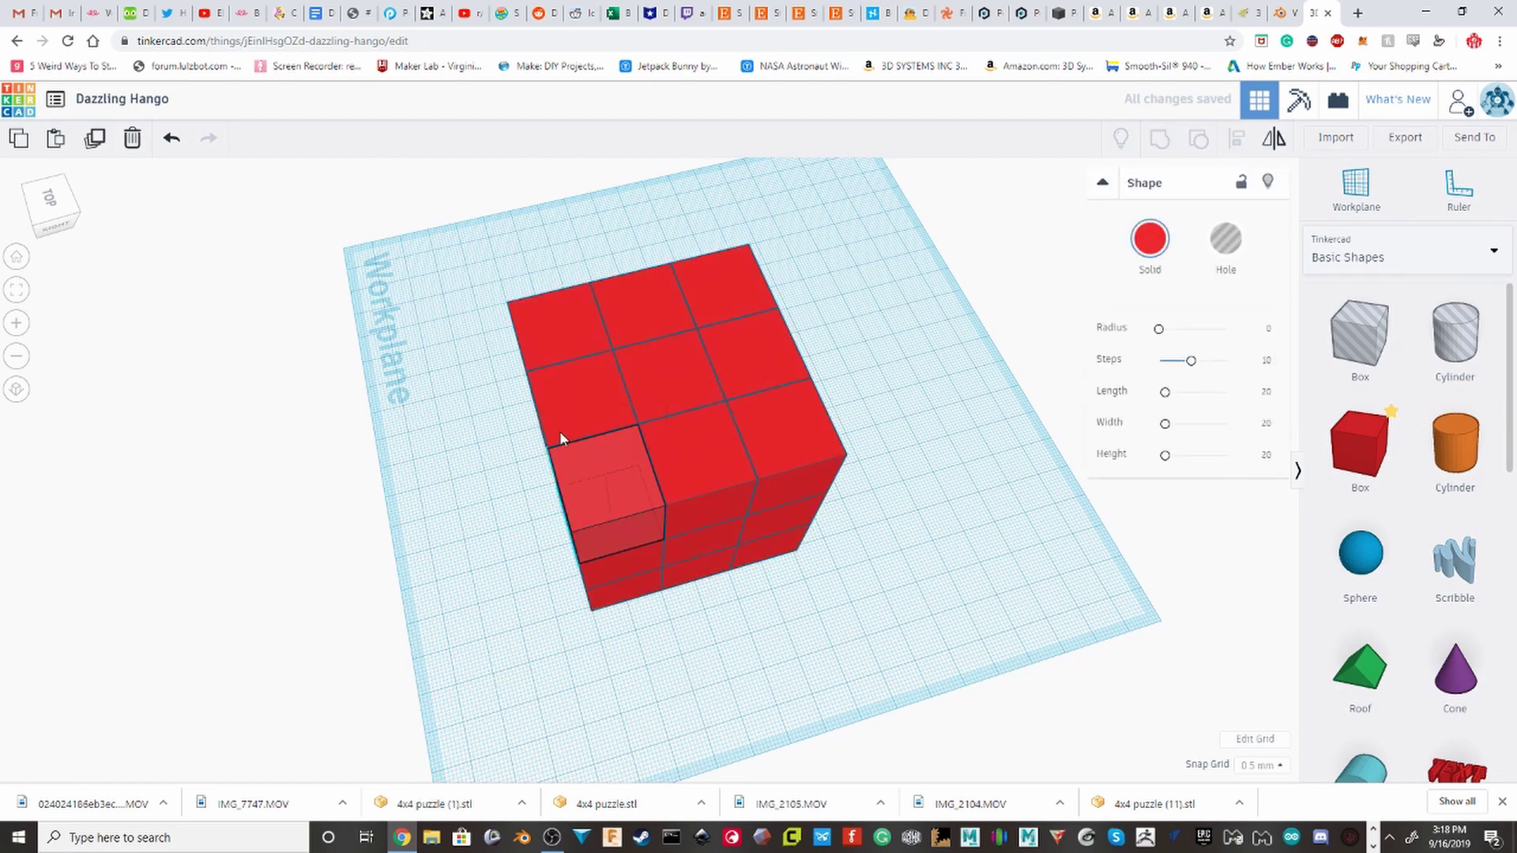
click(560, 431)
right_drag(524, 498, 595, 274)
scroll(613, 244, up, 1)
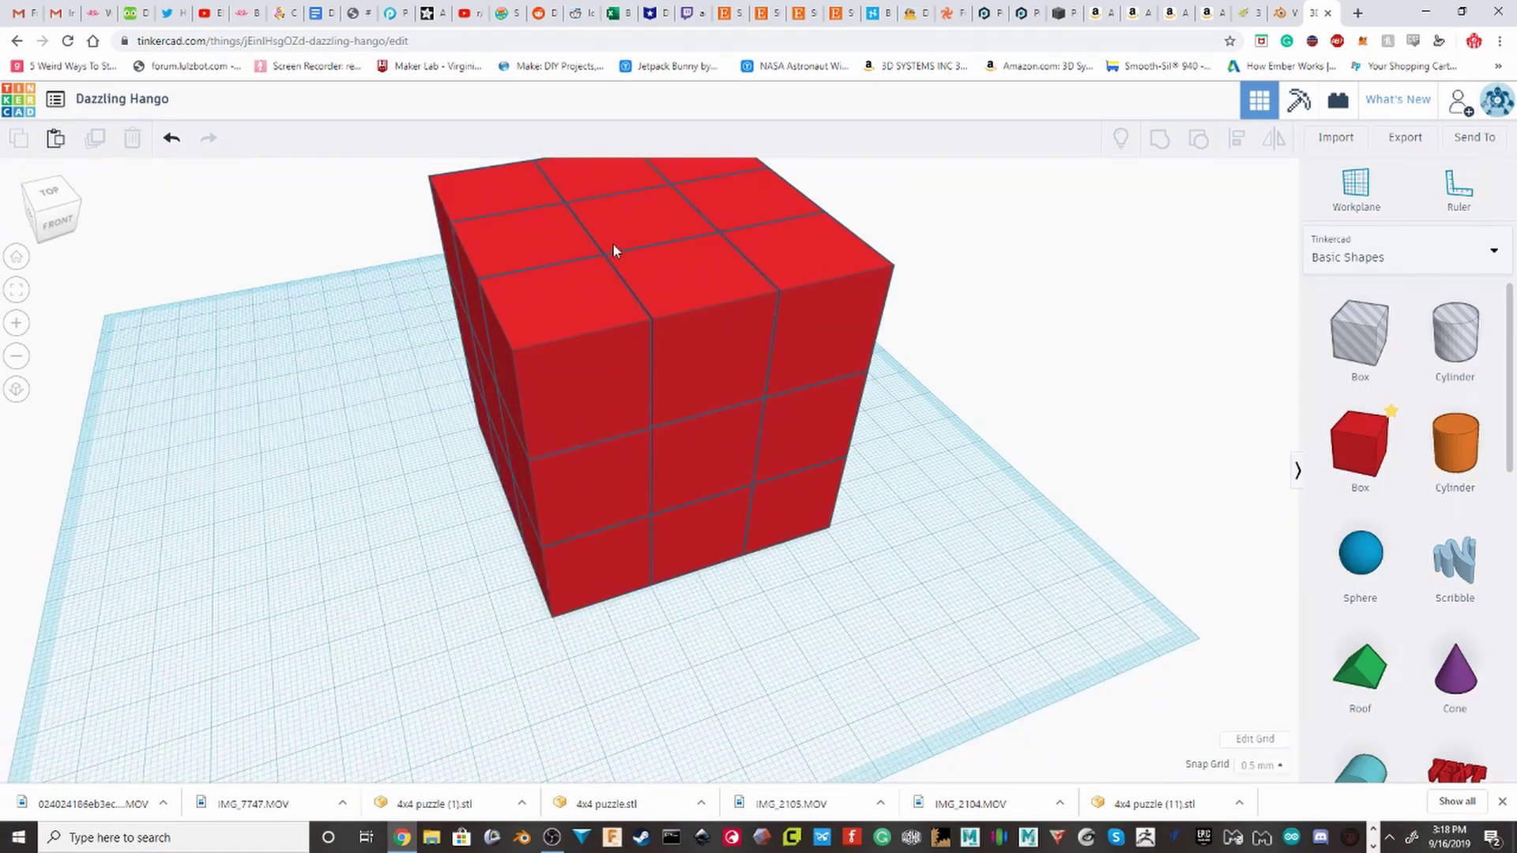
scroll(613, 243, up, 2)
scroll(577, 258, up, 2)
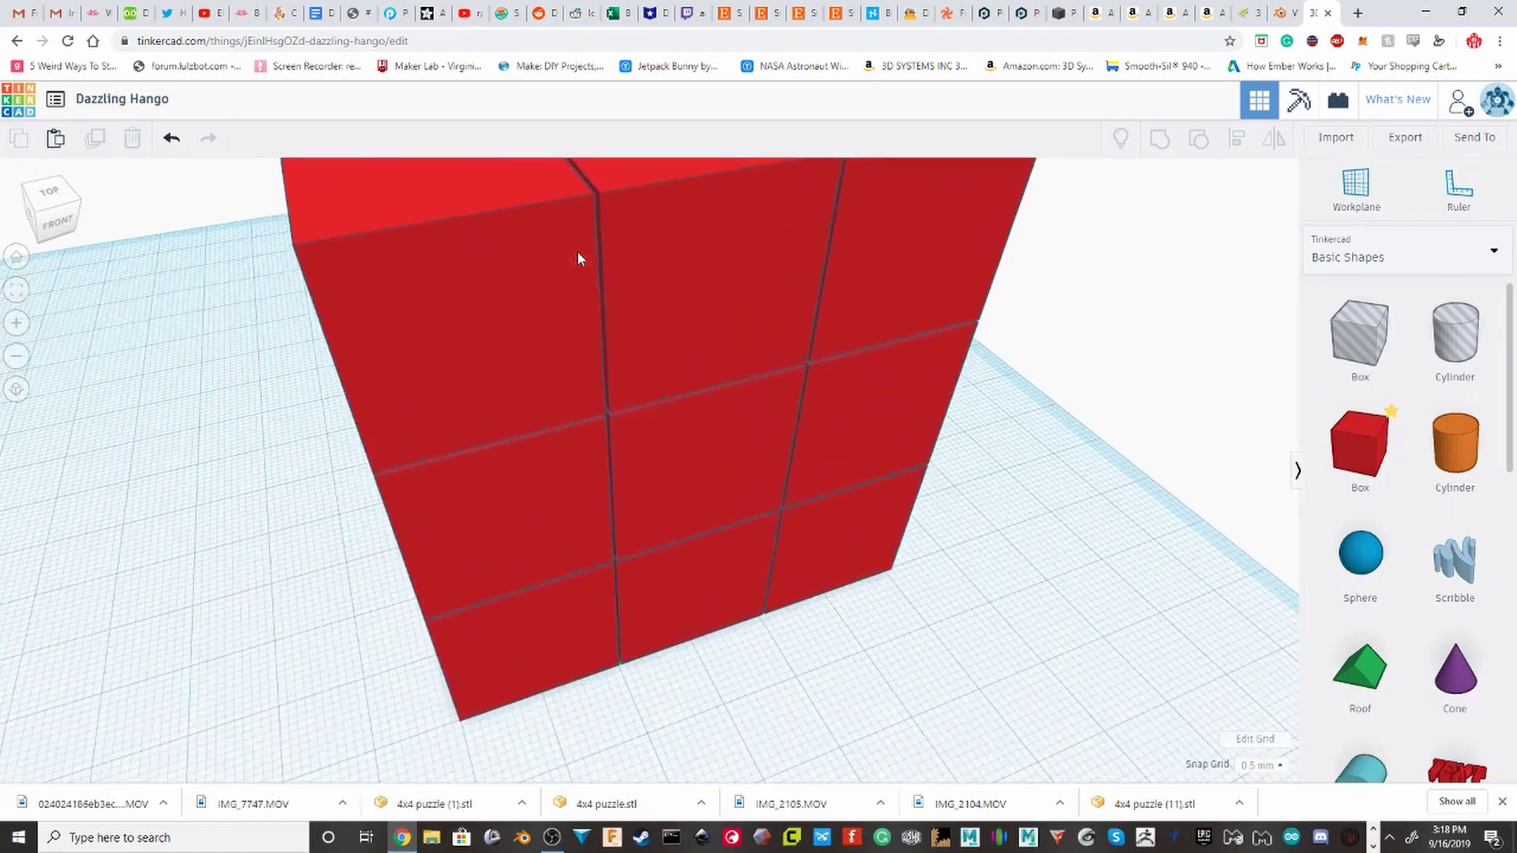
right_drag(576, 258, 718, 505)
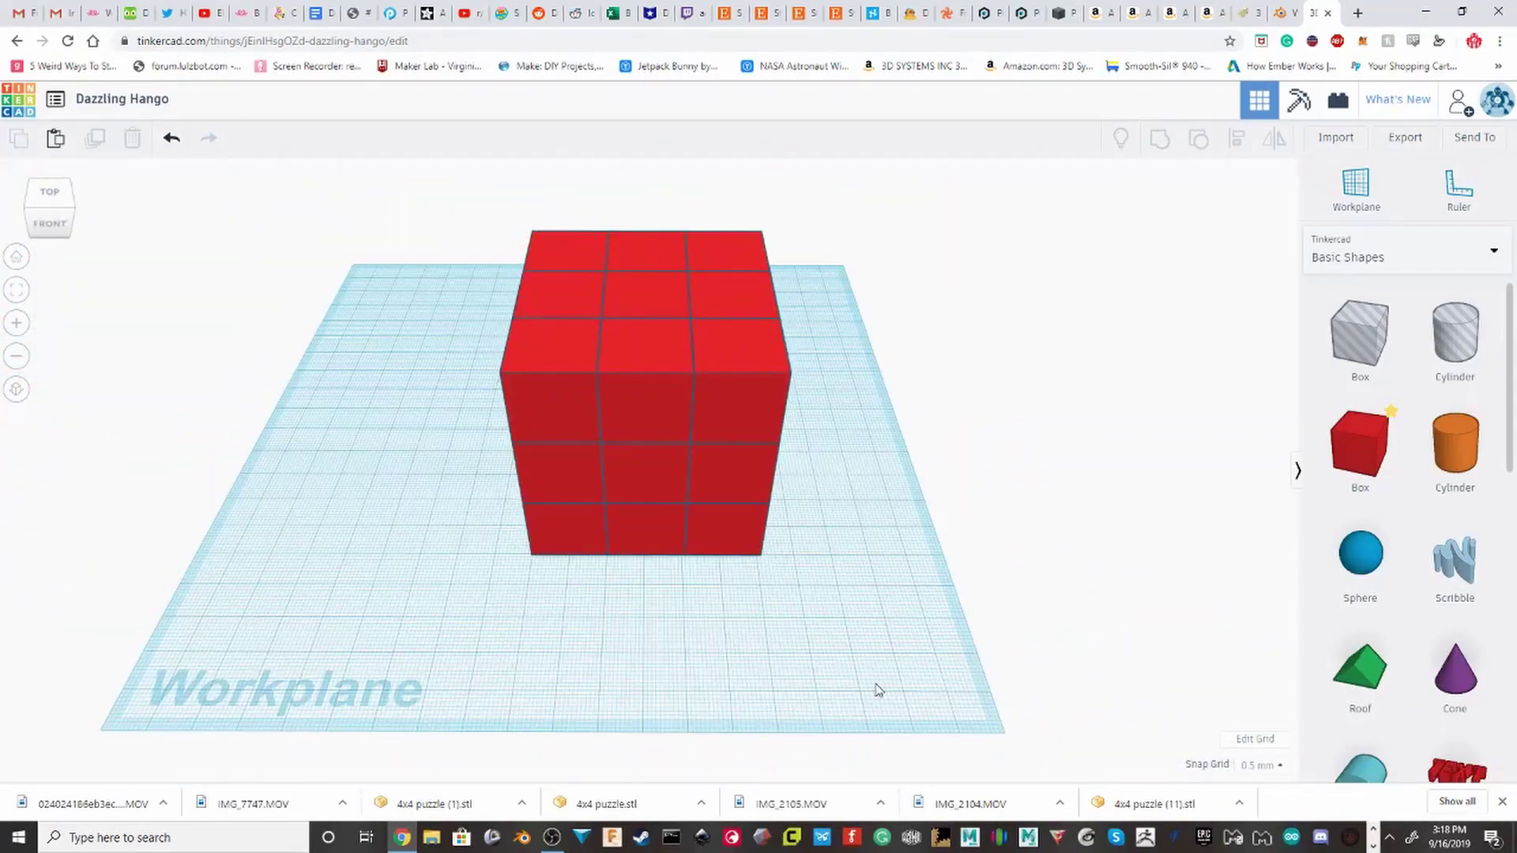
Step: Try grouping the whole cube and making it transparent, and ungroup it back into individual boxes
drag(345, 156, 345, 157)
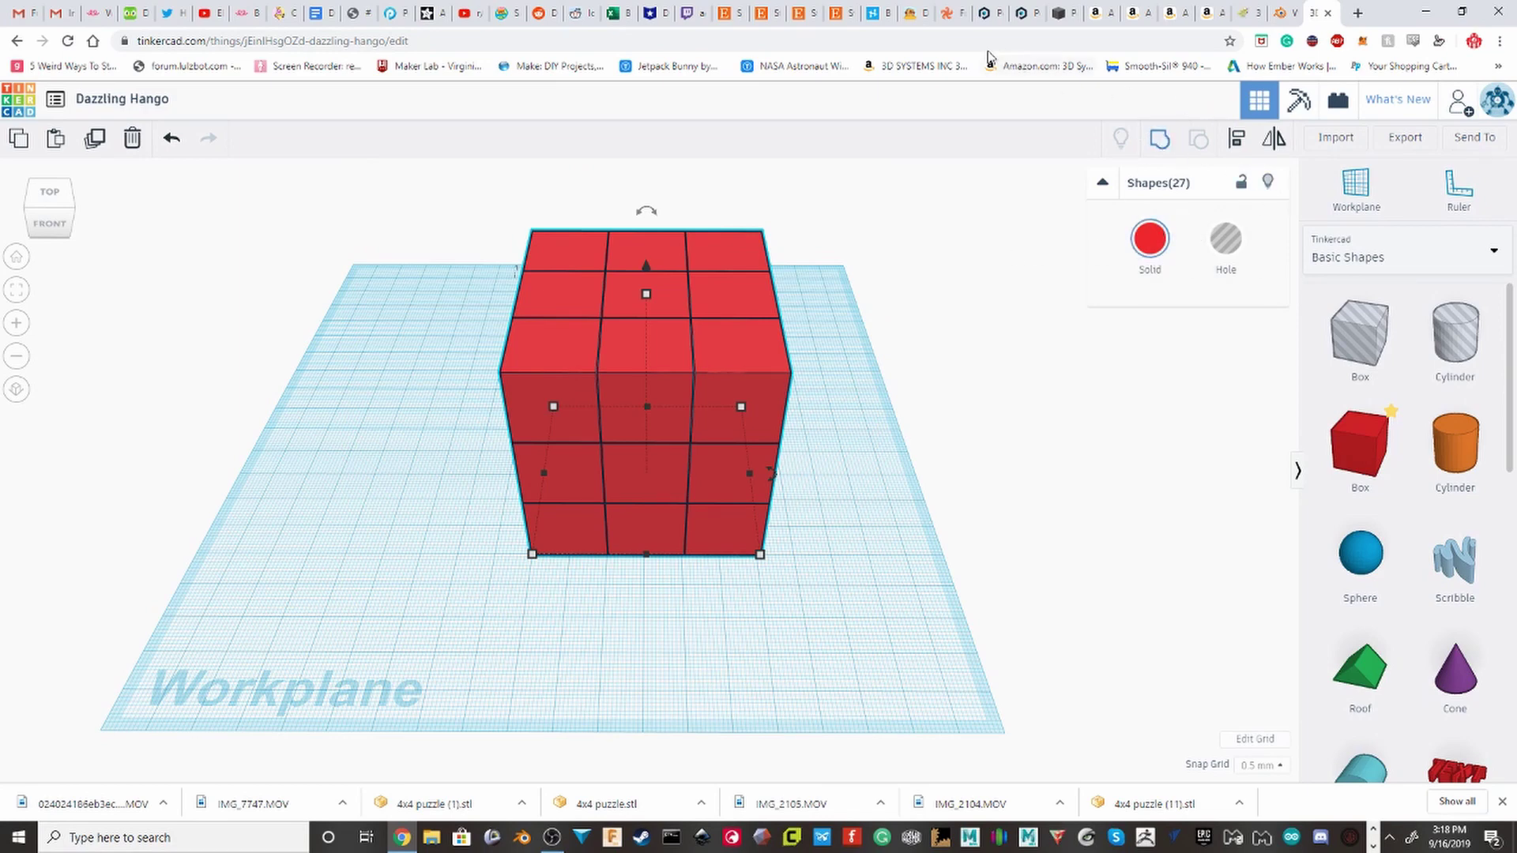
key(ctrl+g)
click(1148, 244)
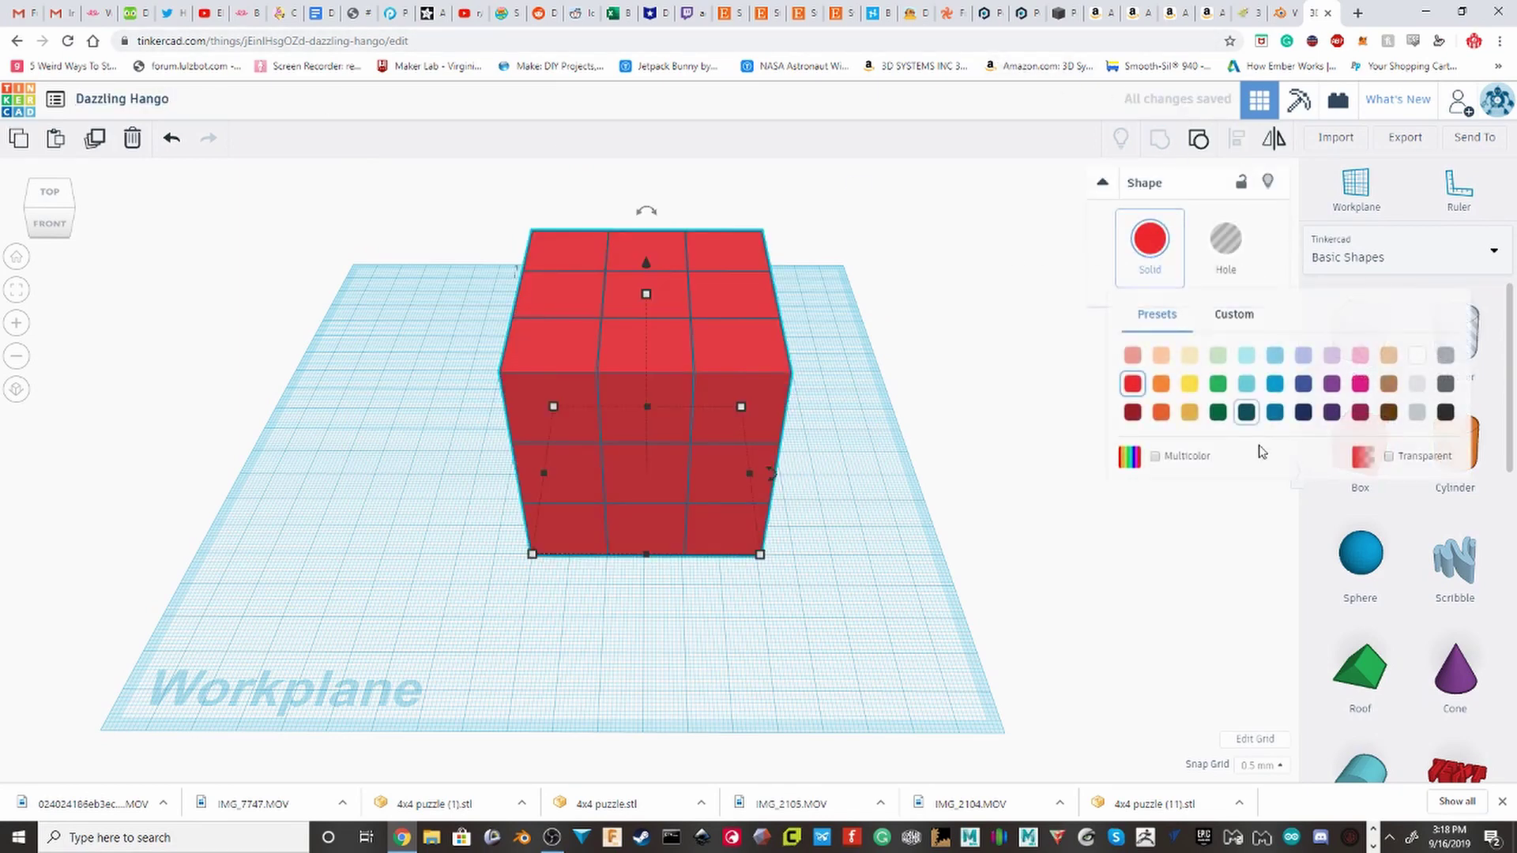
click(1387, 457)
click(905, 291)
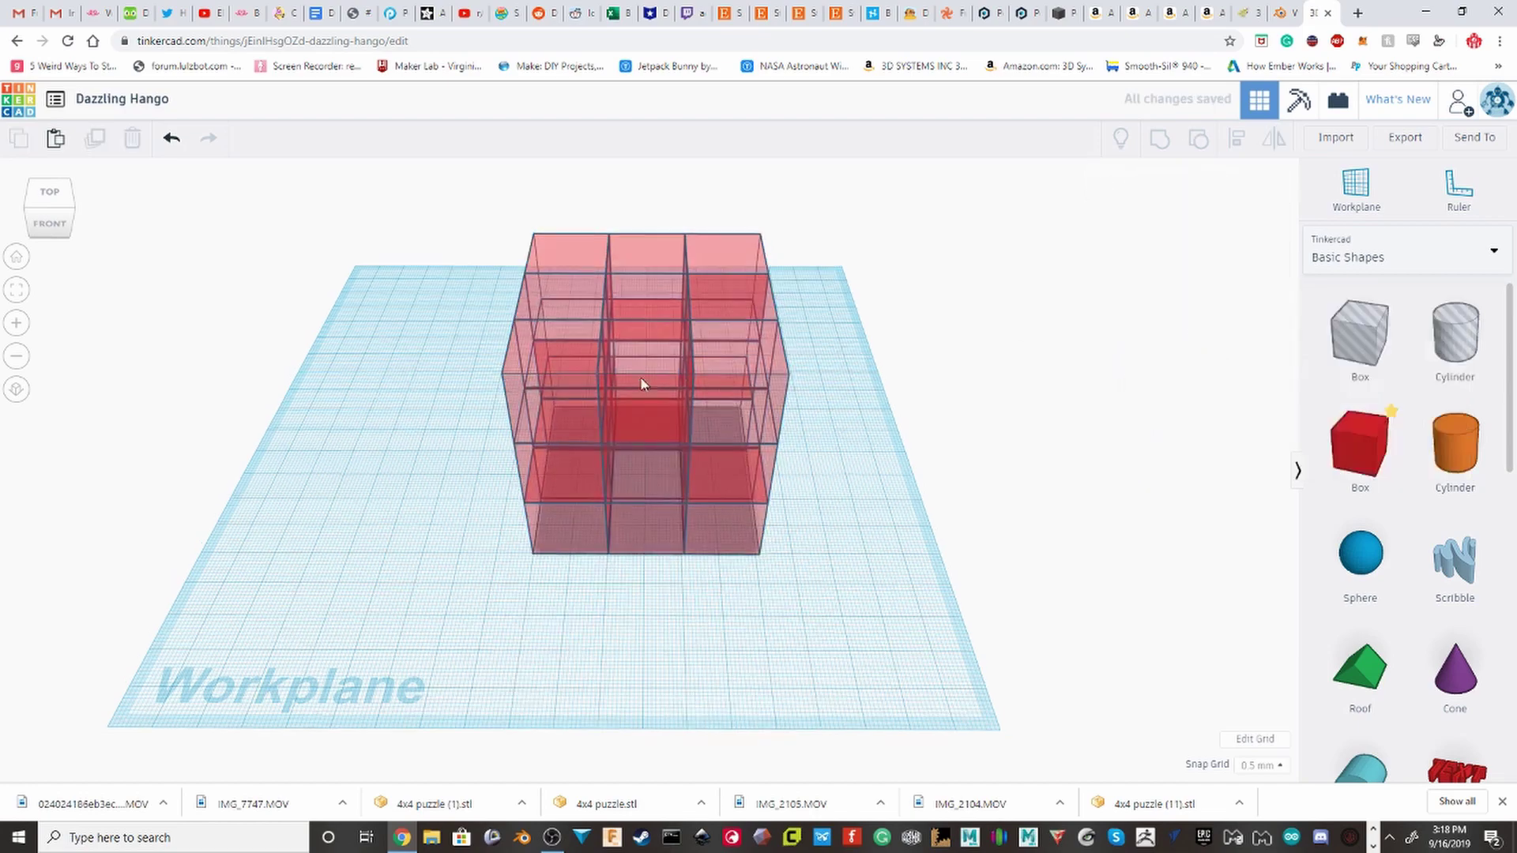
right_drag(906, 291, 928, 637)
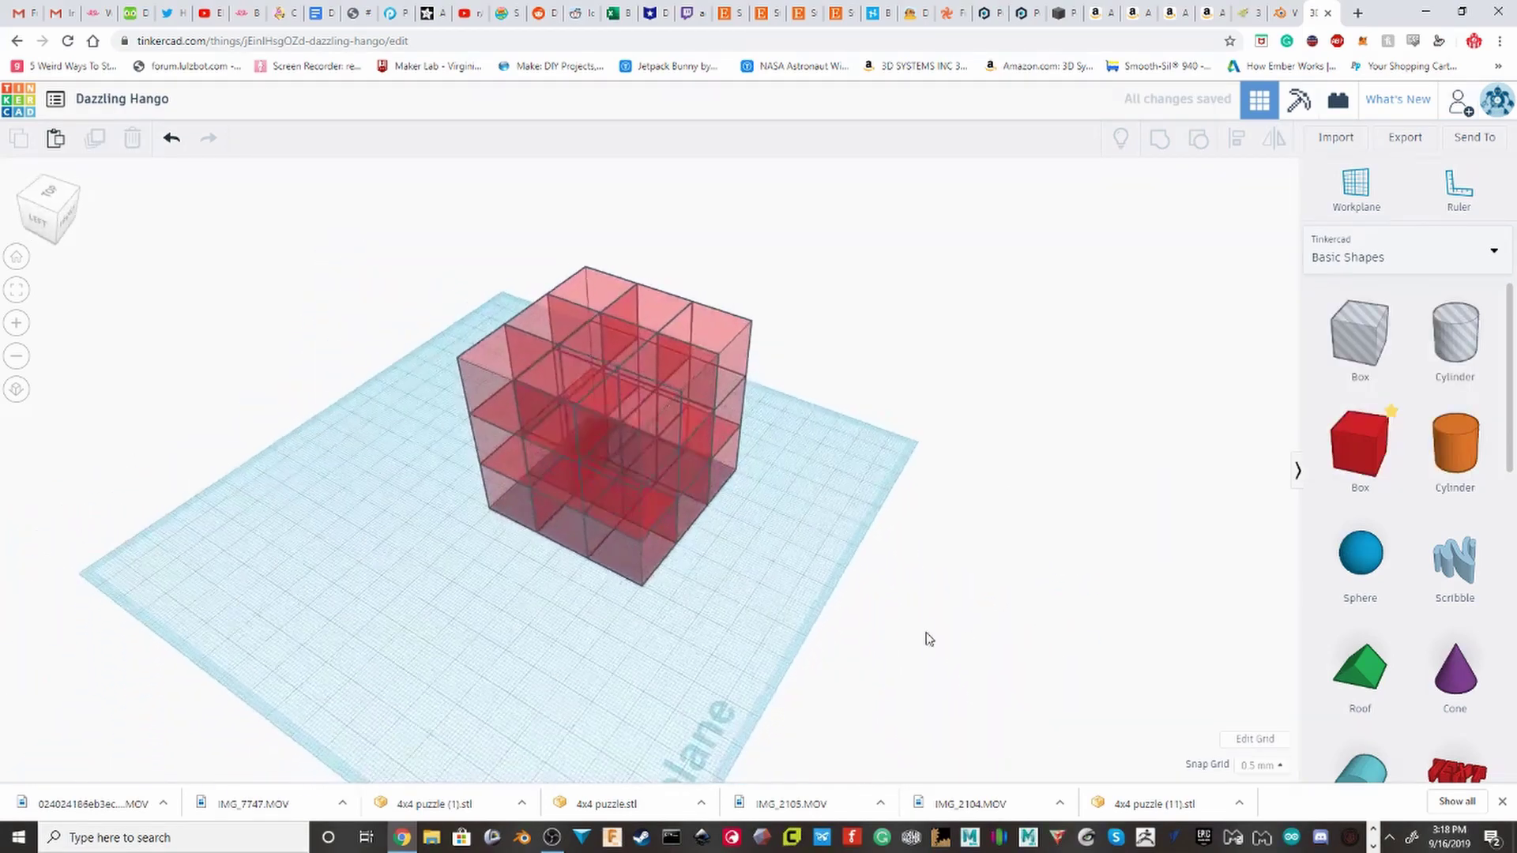
click(708, 431)
click(1187, 155)
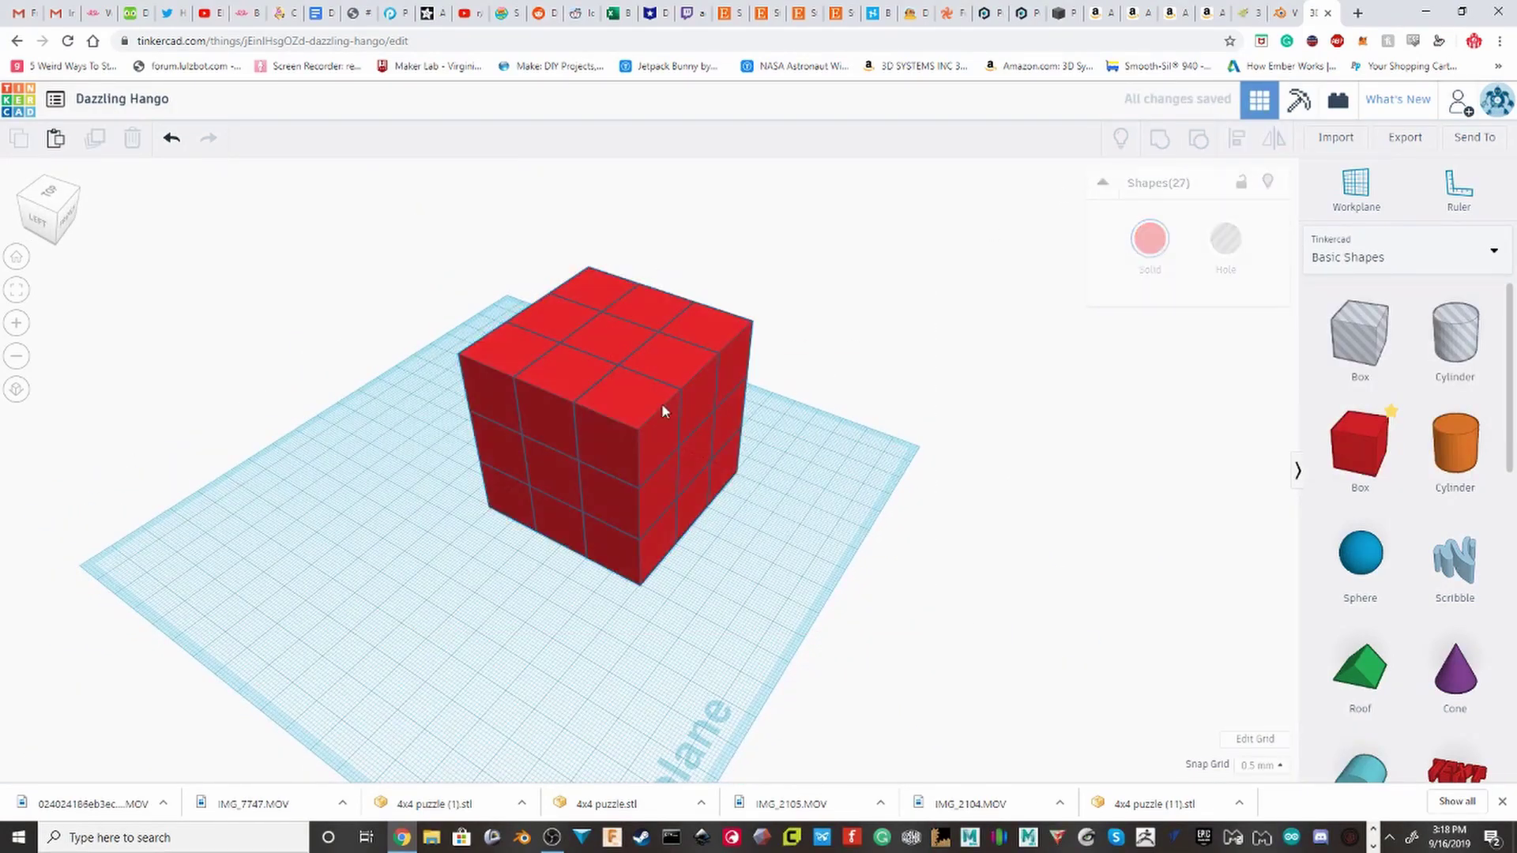
Step: Select all 27 ungrouped boxes and make them transparent
drag(442, 217, 443, 215)
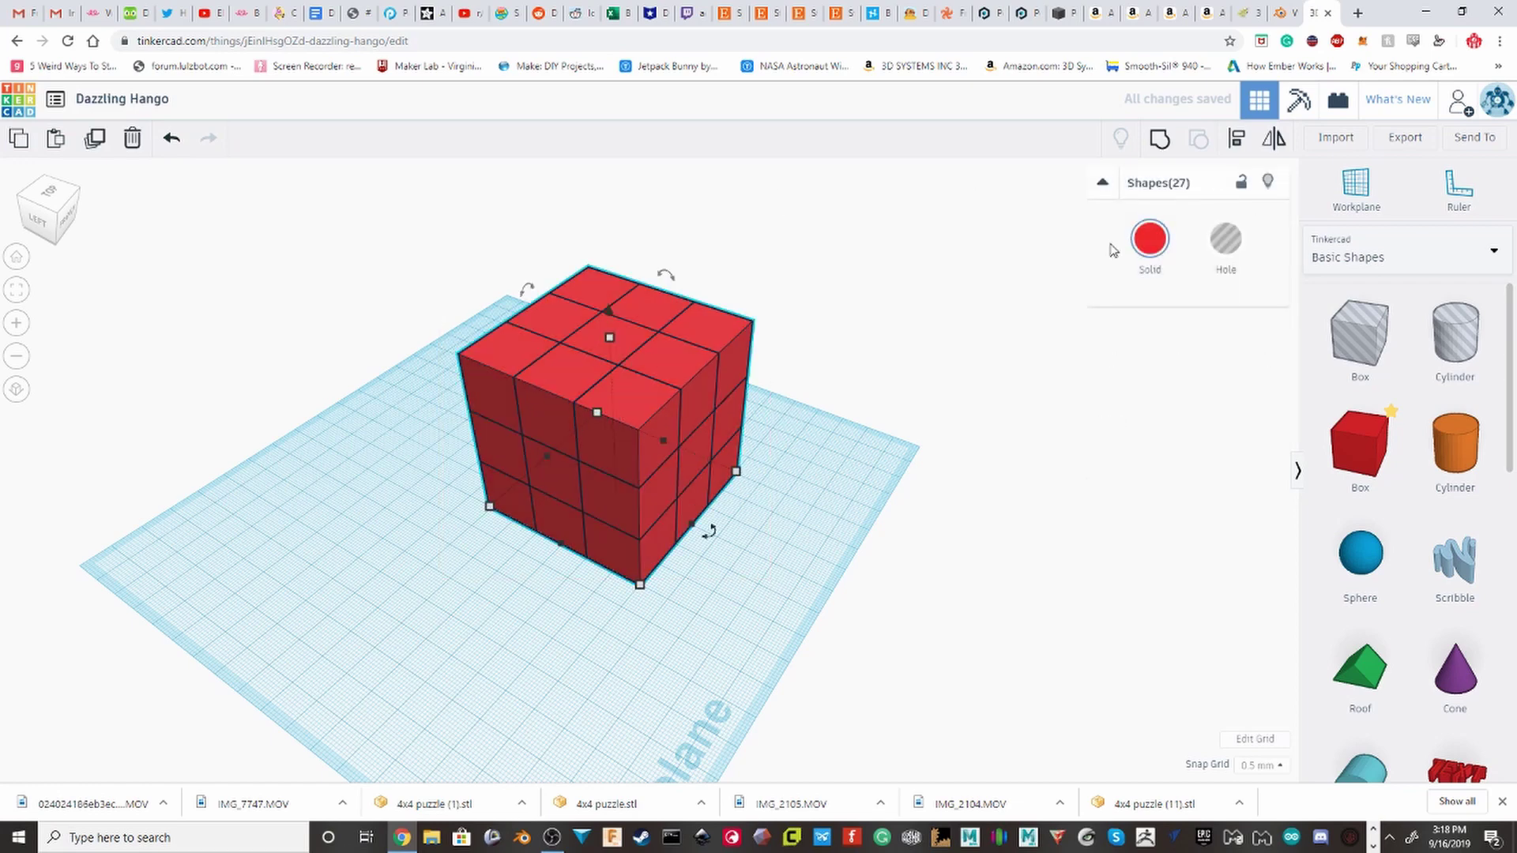
click(1150, 240)
click(1378, 466)
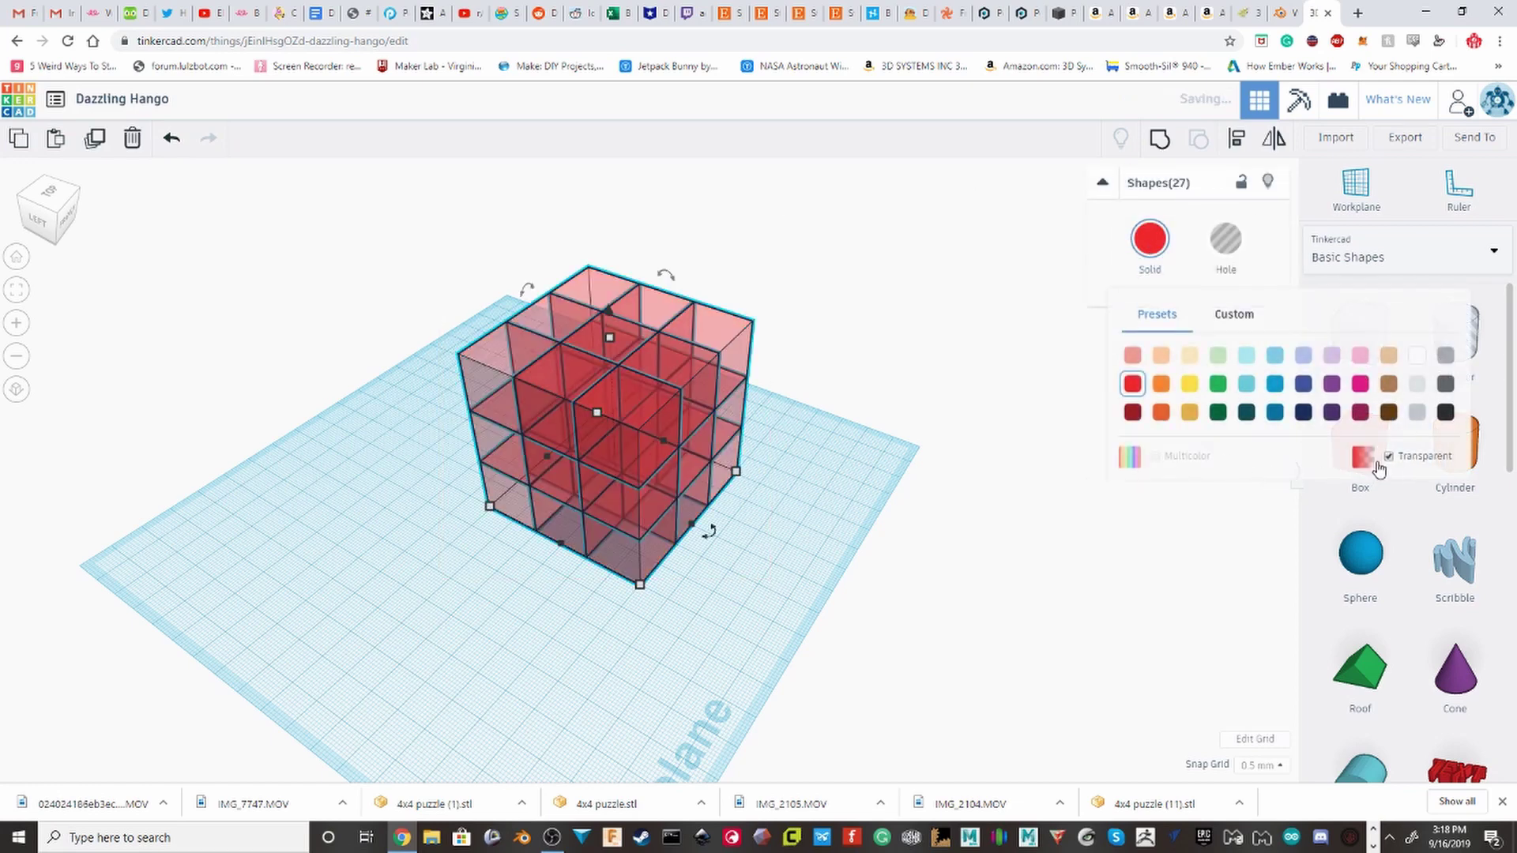
right_drag(820, 548, 679, 471)
scroll(662, 457, up, 3)
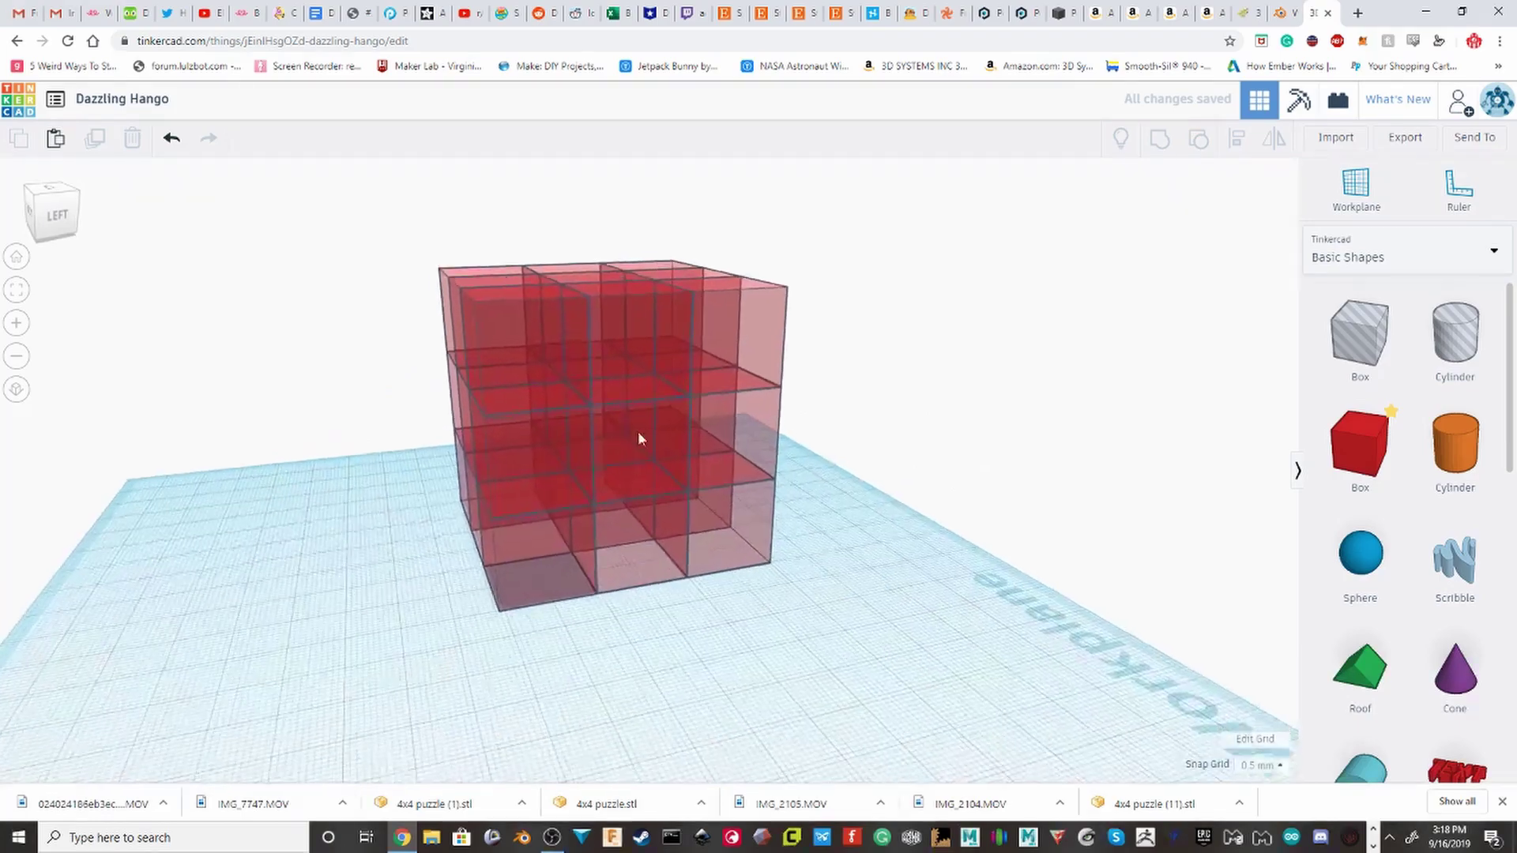
Step: Stretch the bottom back corner box on the cube's left face to about 32.5 mm long, into its neighbouring box
middle_drag(640, 437, 743, 355)
scroll(701, 395, up, 3)
right_drag(684, 379, 840, 251)
scroll(668, 344, up, 2)
click(483, 493)
right_drag(596, 462, 610, 484)
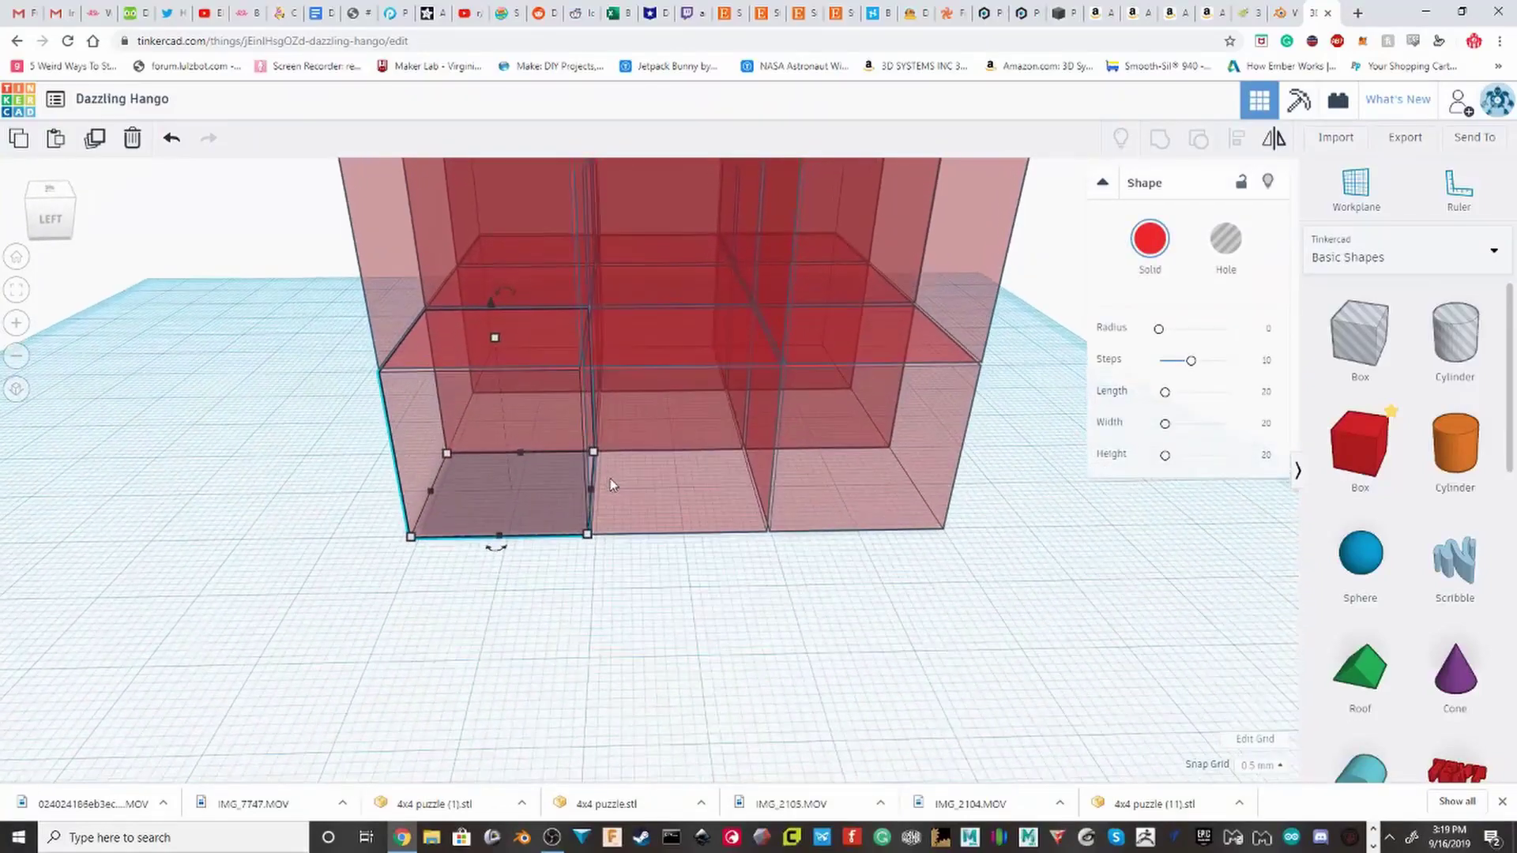
drag(589, 493, 694, 529)
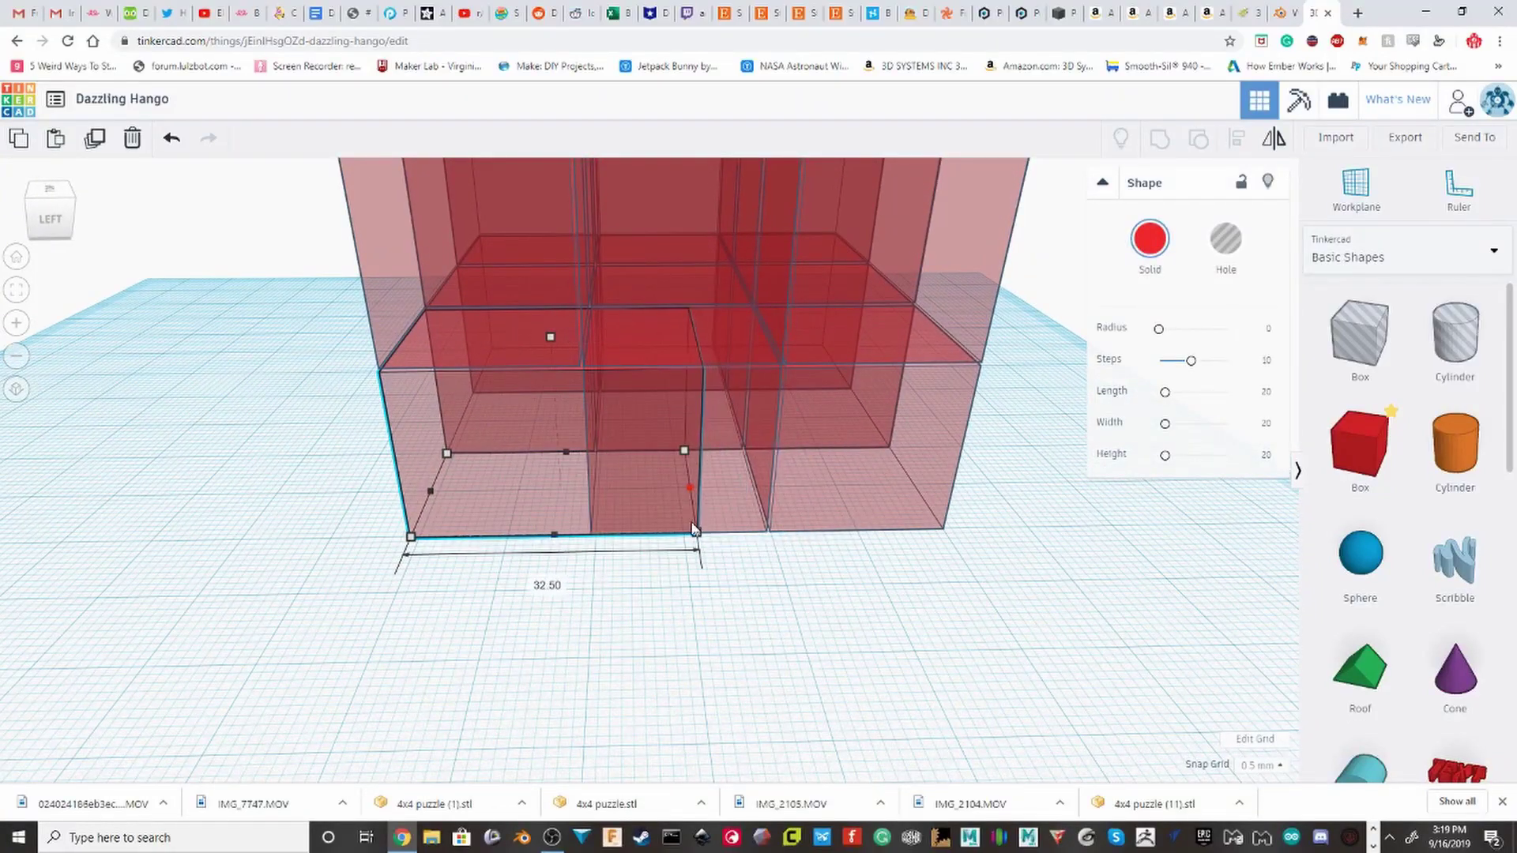
Step: Select the stretched bottom corner box together with the neighbouring box it overlaps and group the two
right_drag(642, 466, 936, 488)
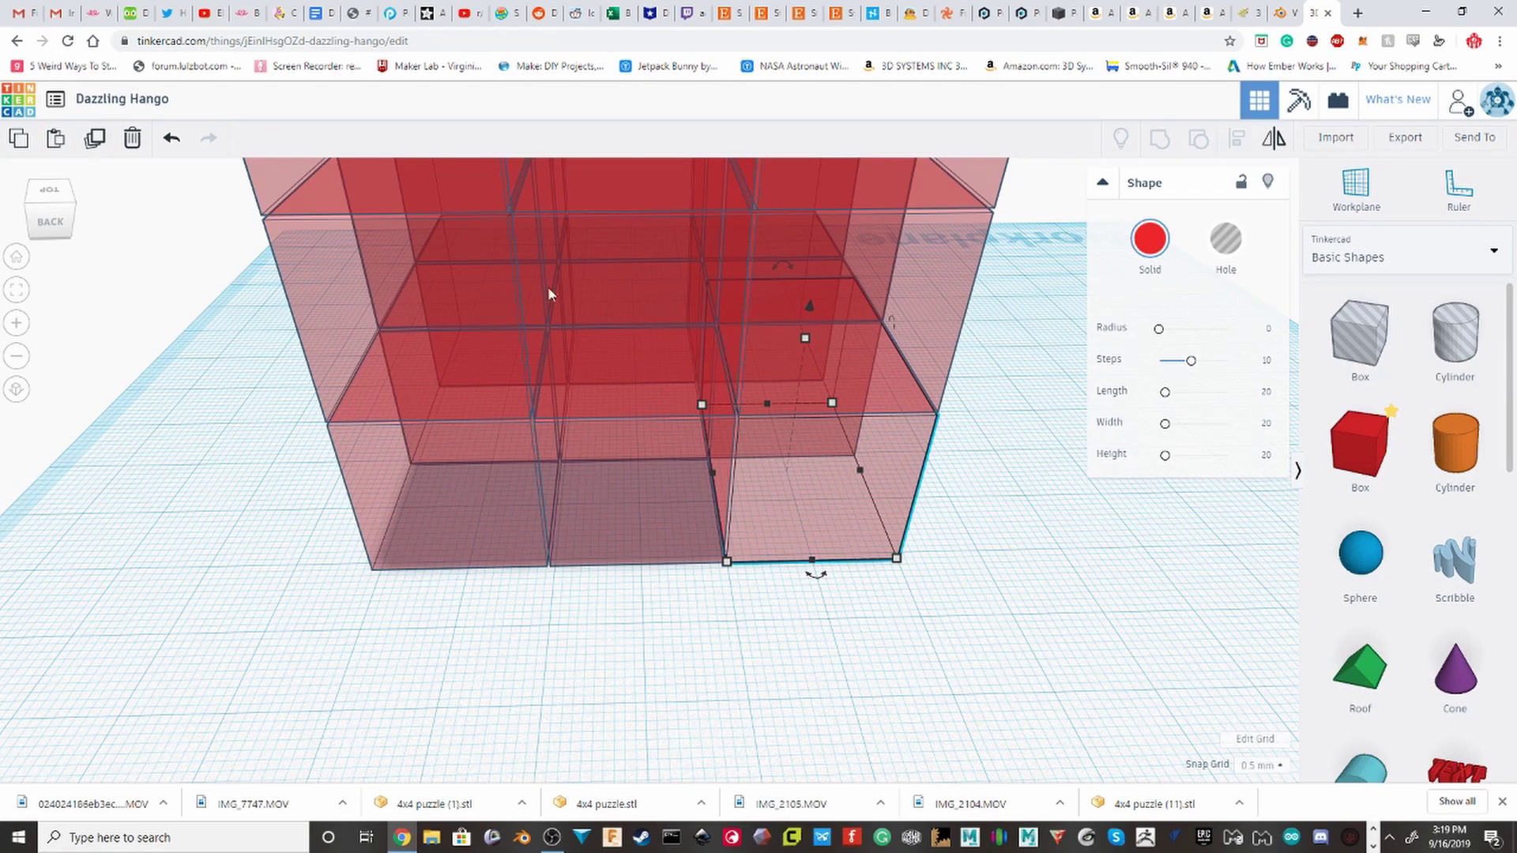
right_drag(728, 419, 661, 552)
shift+click(698, 555)
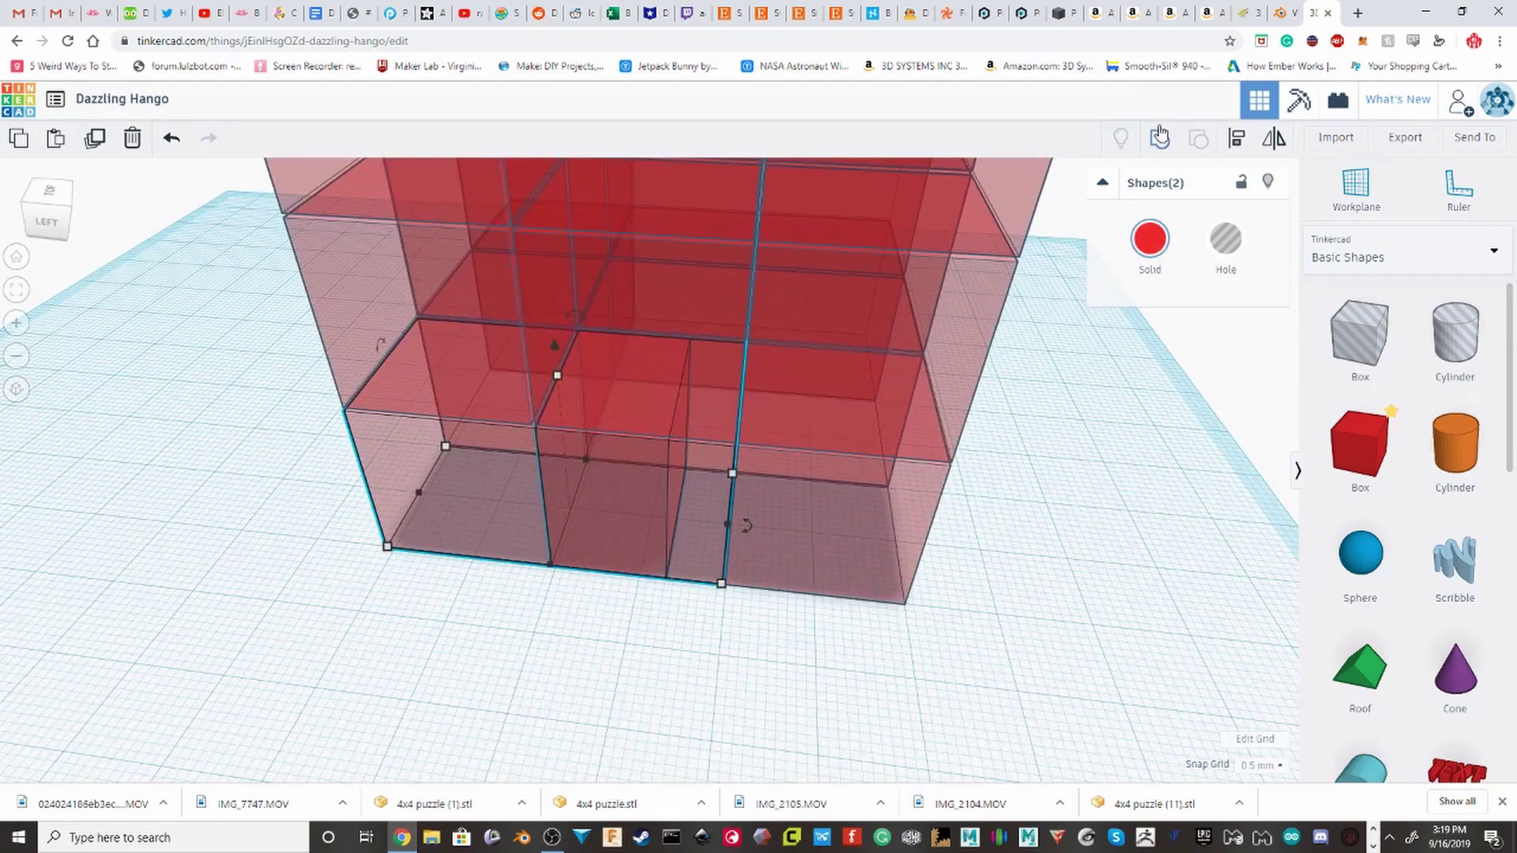
click(1160, 135)
Step: Stretch the second-layer corner box above the grouped pair and its neighbour on the back face so they overlap the adjoining boxes
click(403, 323)
right_drag(474, 374, 525, 243)
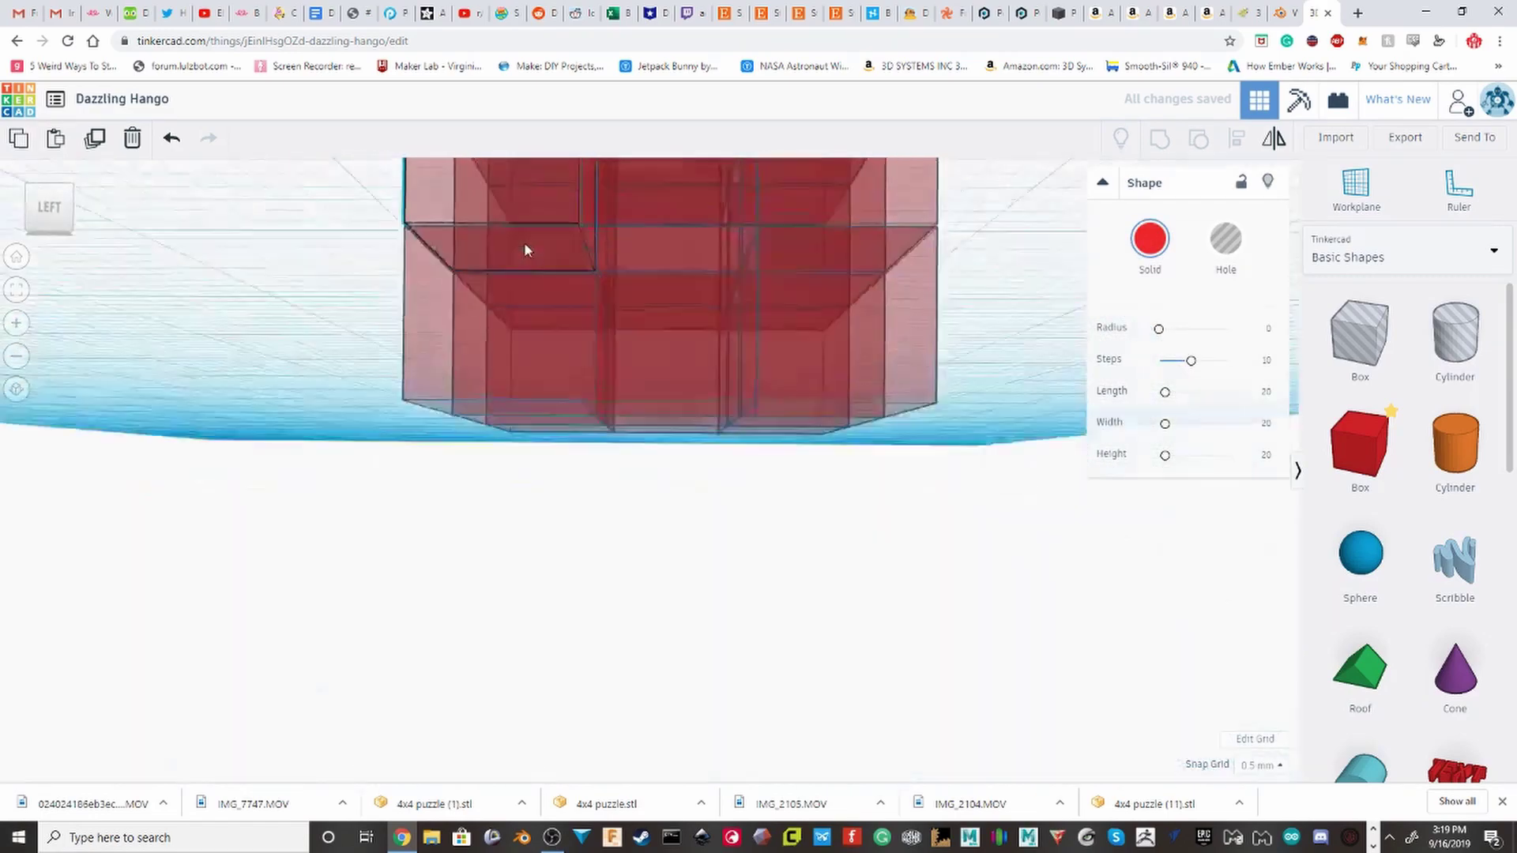
right_drag(518, 308, 559, 421)
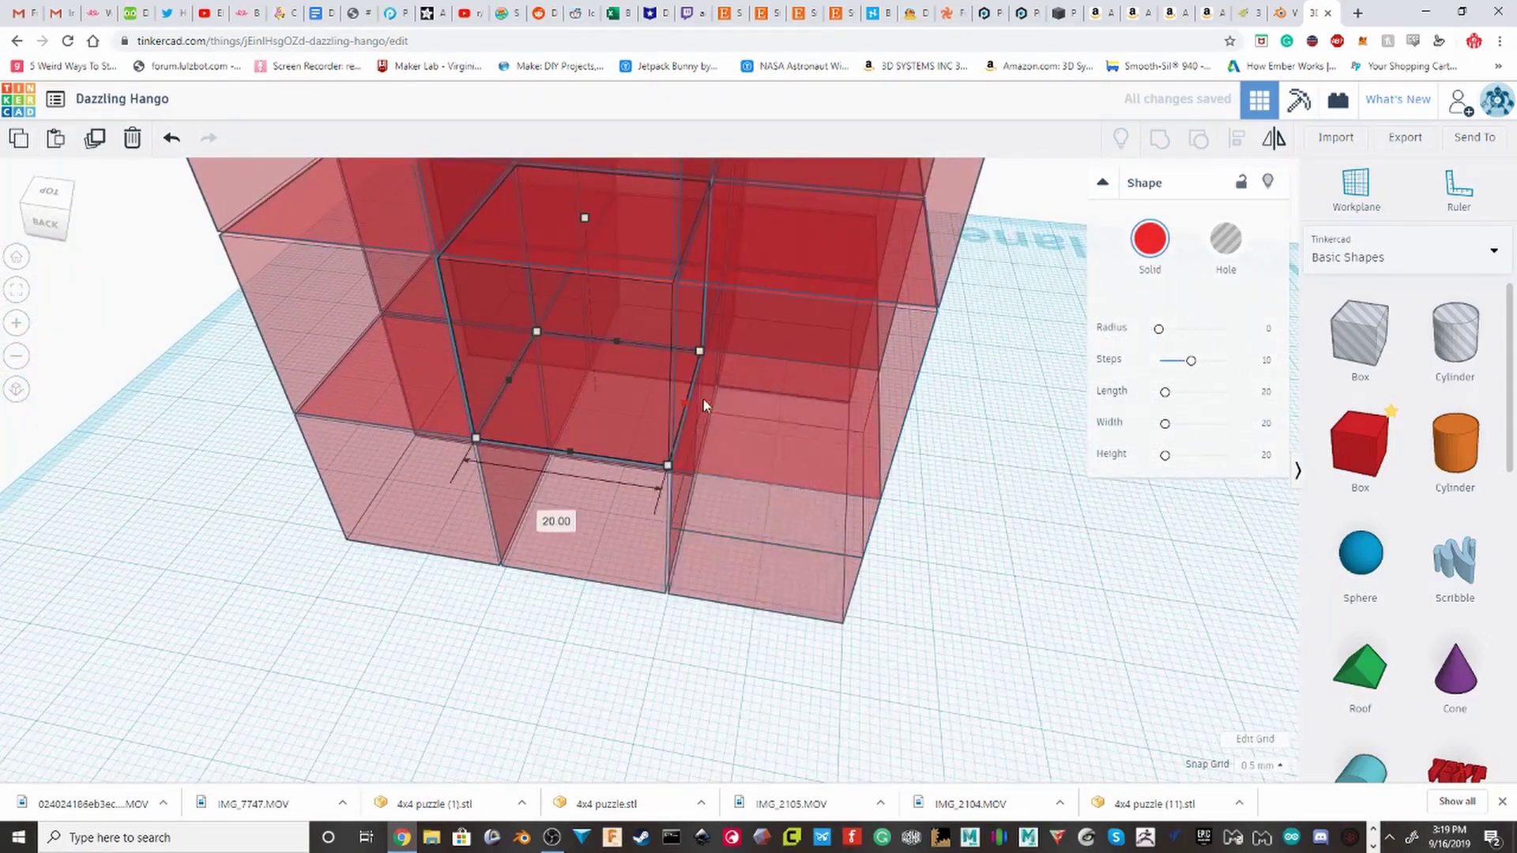
shift+click(844, 528)
click(786, 631)
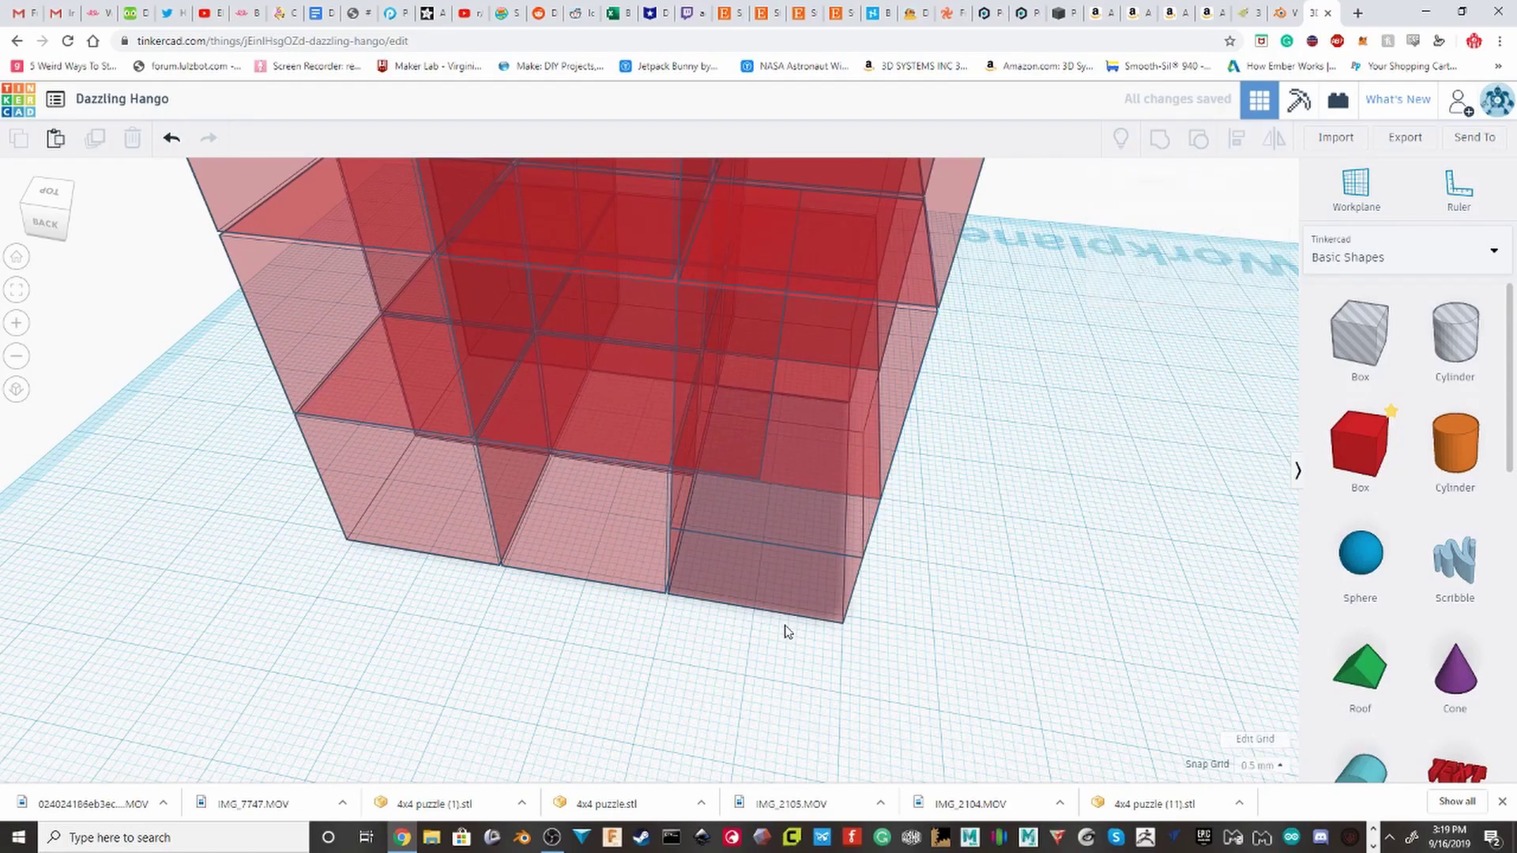
Step: Select the grouped bottom pair with the overlapping second-layer boxes that form the first piece and hide them
click(788, 549)
shift+click(841, 450)
shift+click(595, 423)
right_drag(595, 423, 552, 319)
right_drag(965, 171, 823, 535)
click(1266, 183)
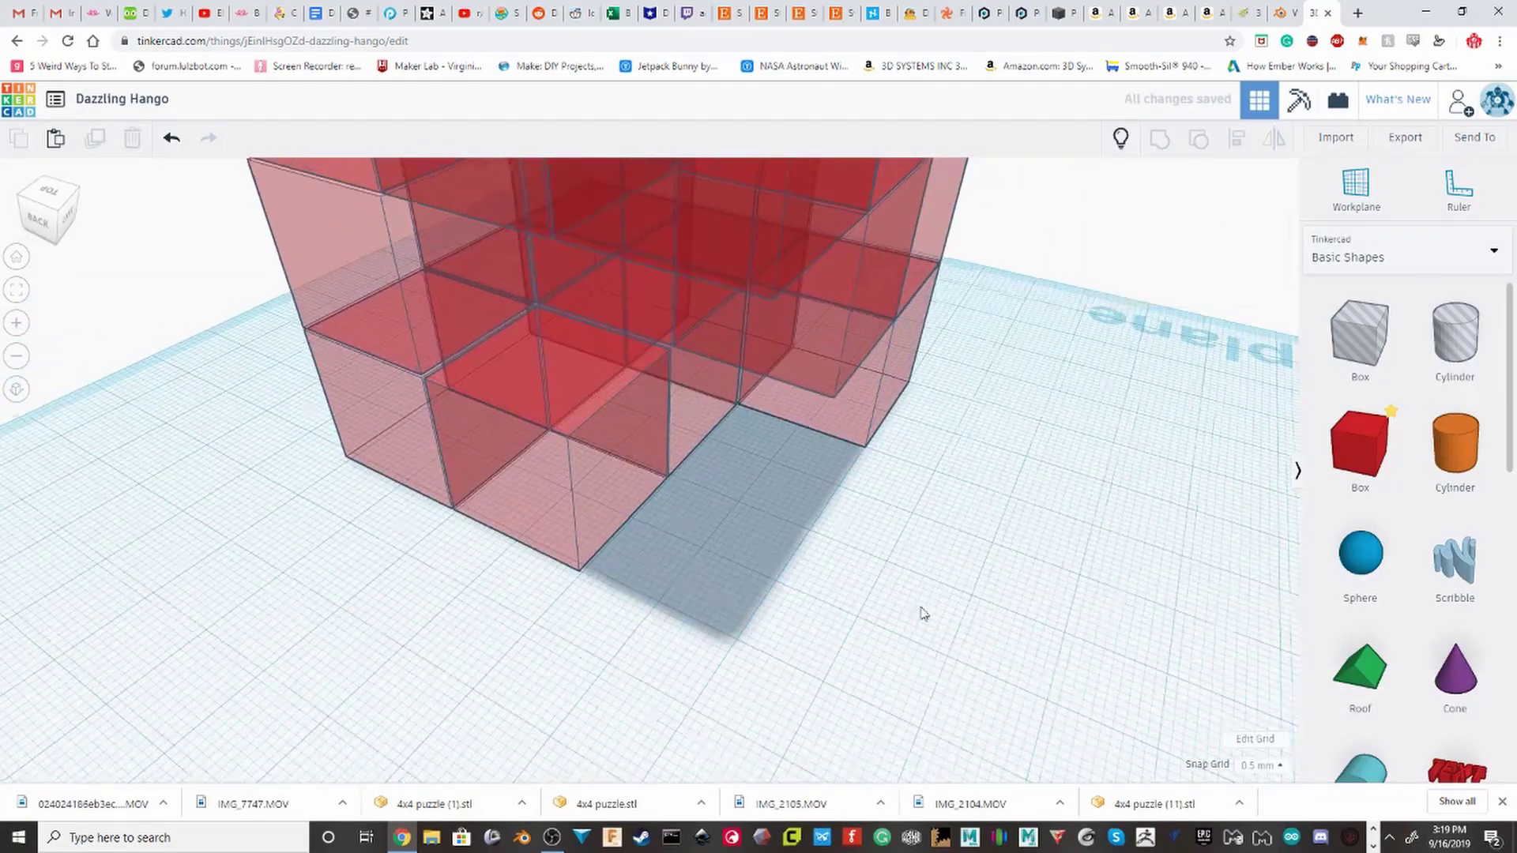
Step: Stretch three bottom-layer boxes into their neighbours for the second piece, making the front-left corner box about 31.5 mm long
right_drag(918, 613, 536, 470)
click(539, 471)
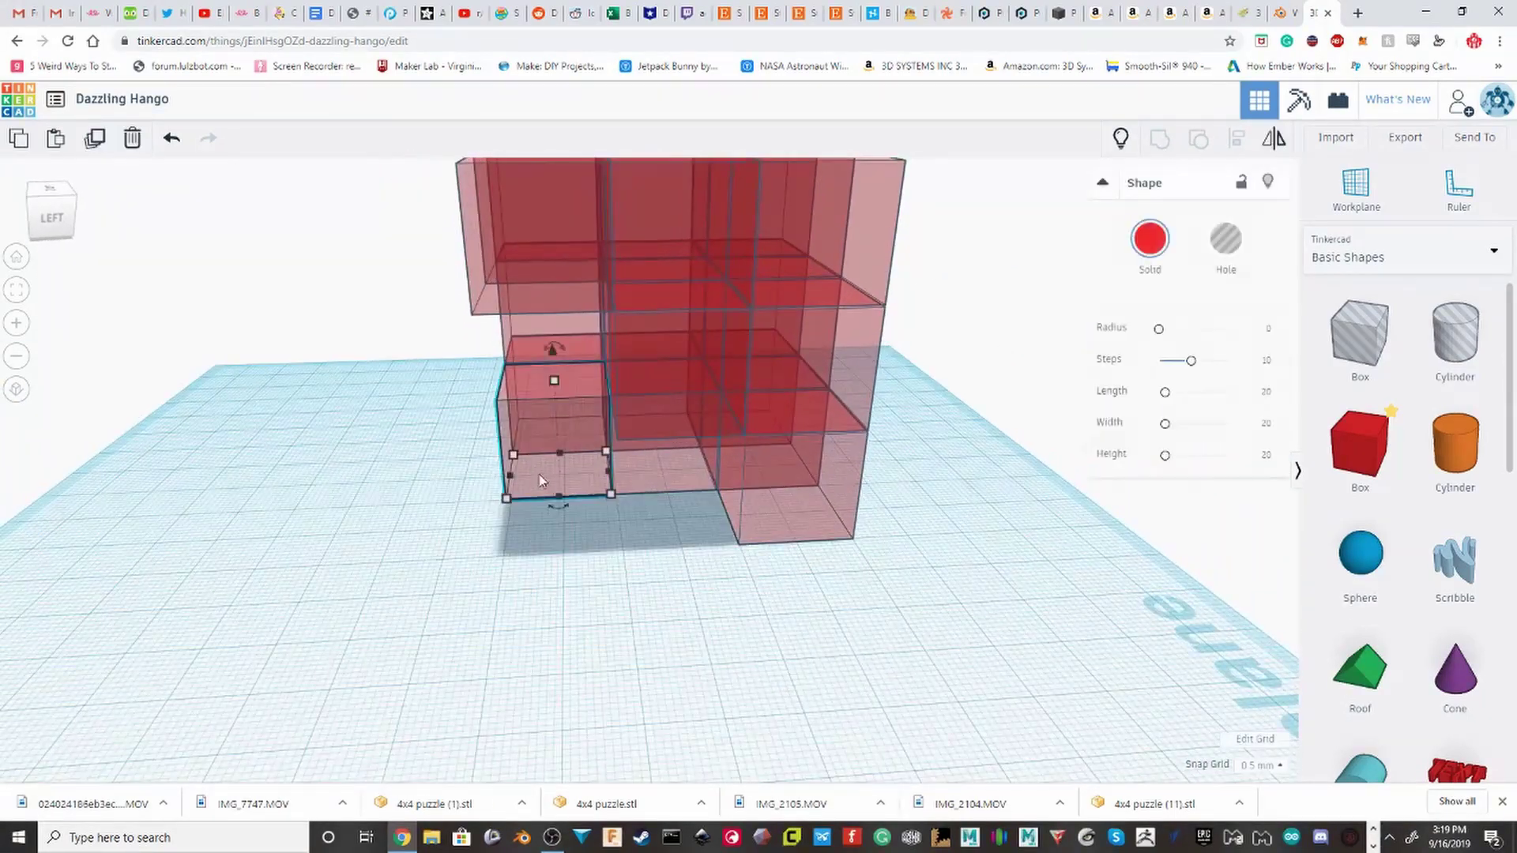
scroll(545, 474, up, 3)
drag(598, 474, 647, 472)
click(714, 471)
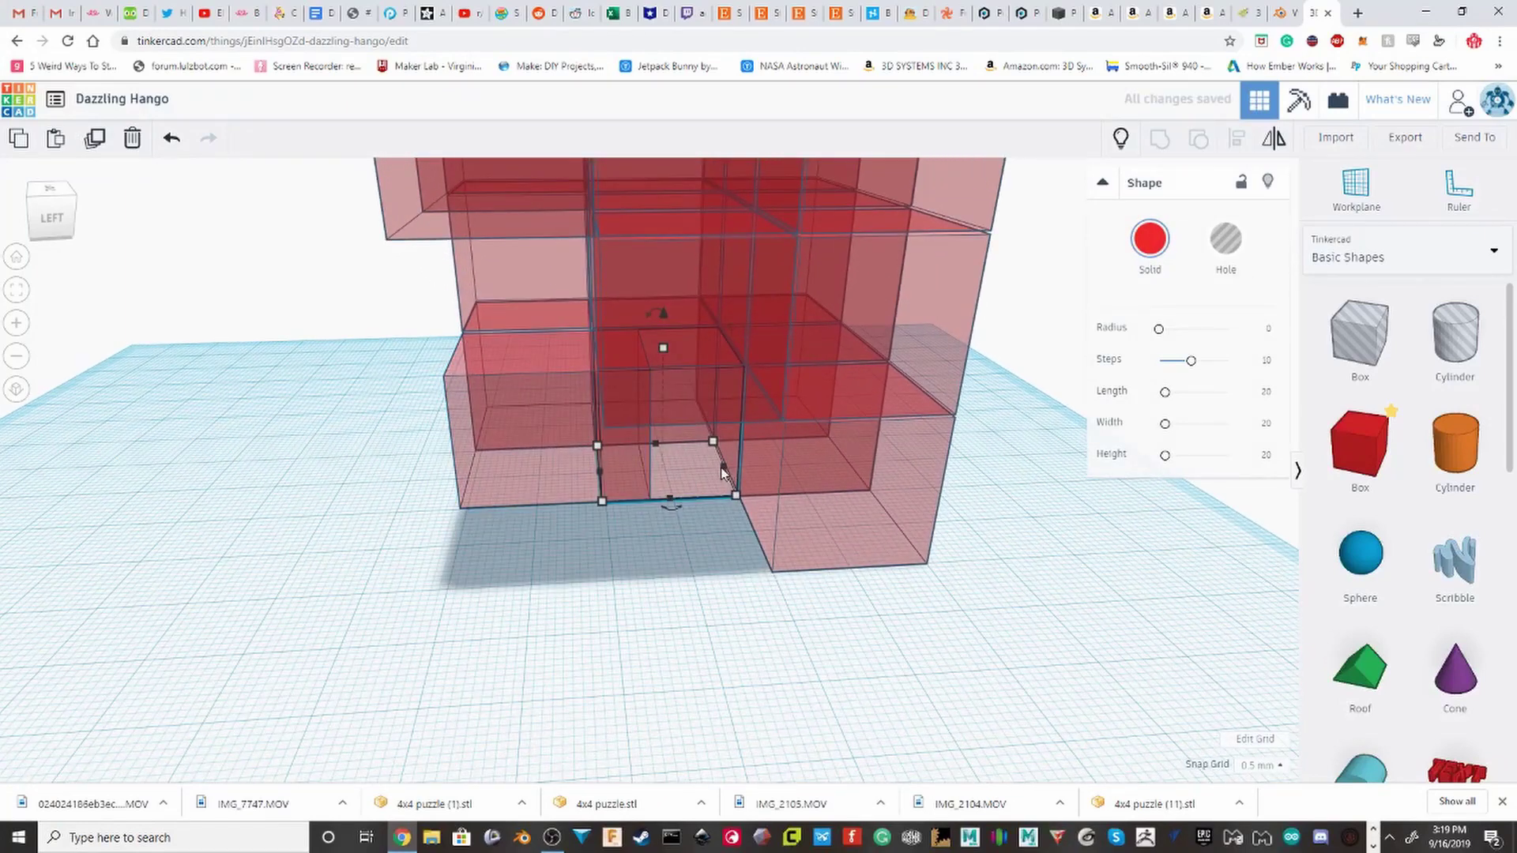
click(806, 491)
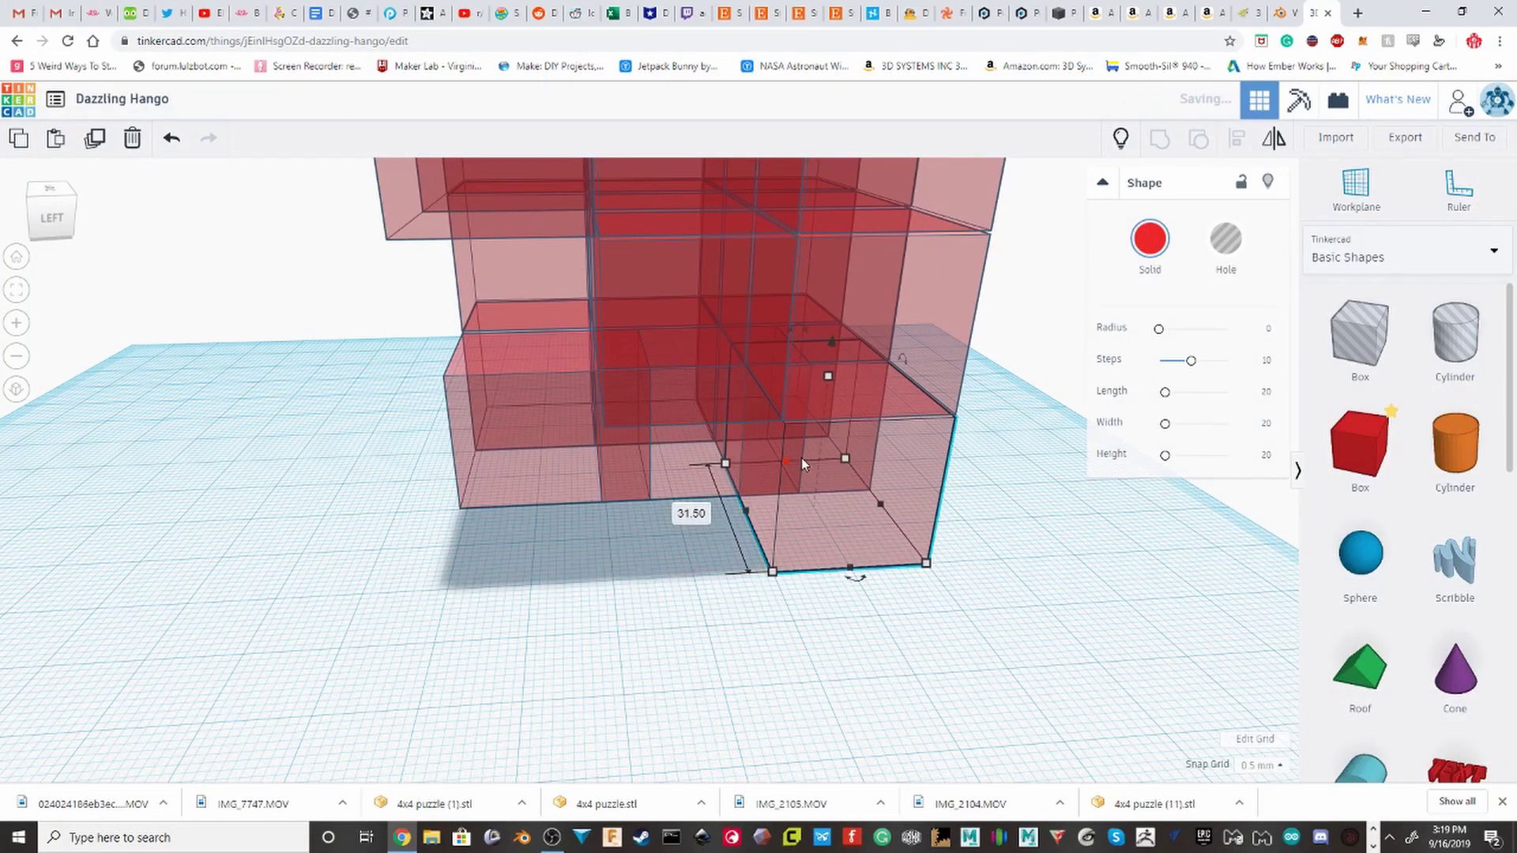
Step: Select the three stretched bottom-layer boxes and the front middle box they overlap, and group the four
shift+click(652, 454)
shift+click(552, 454)
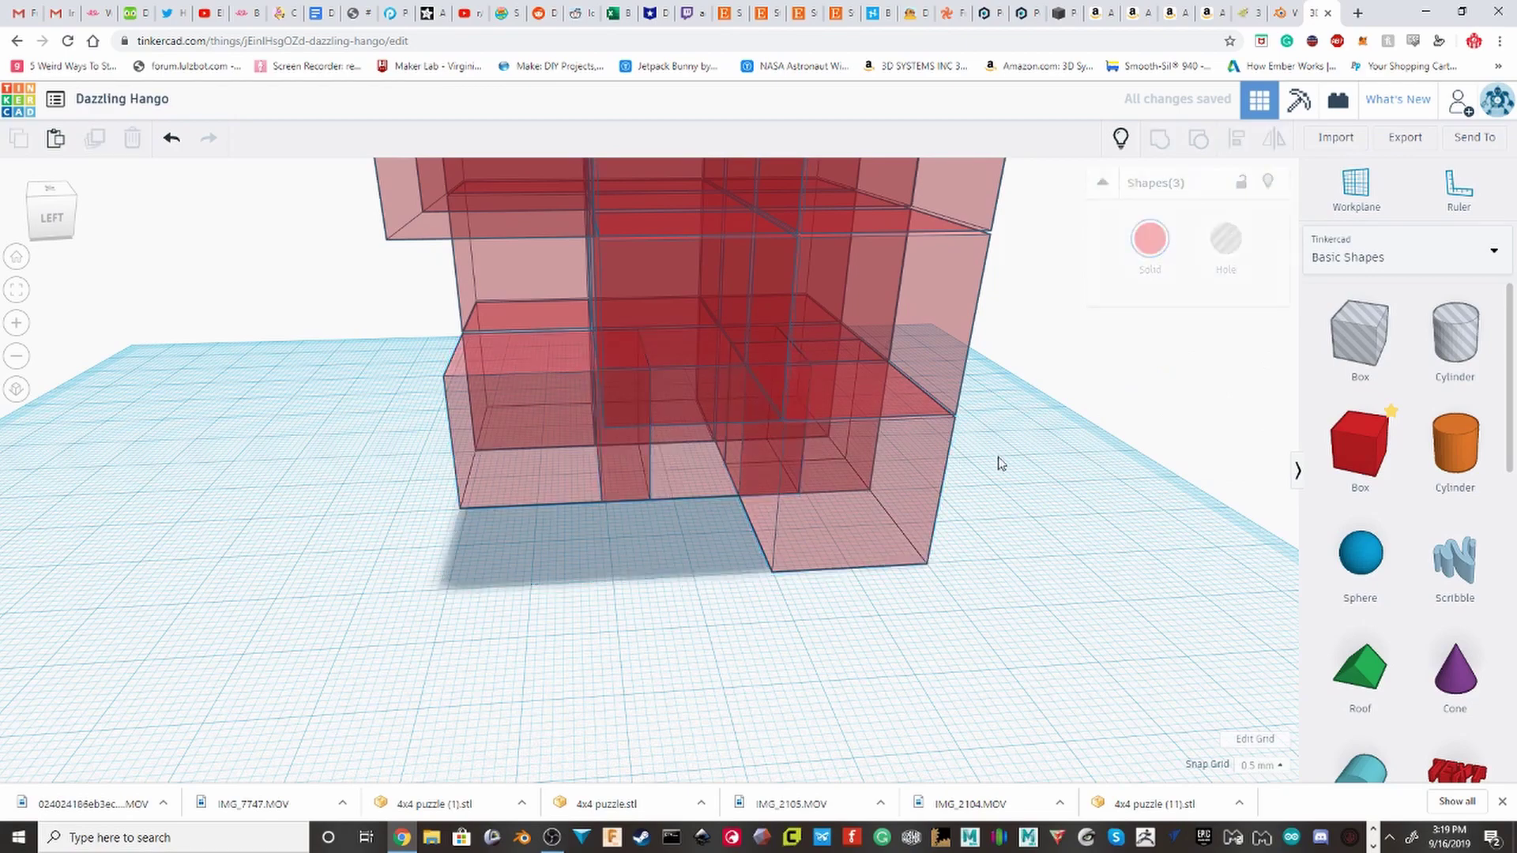
right_drag(999, 464, 463, 377)
click(690, 403)
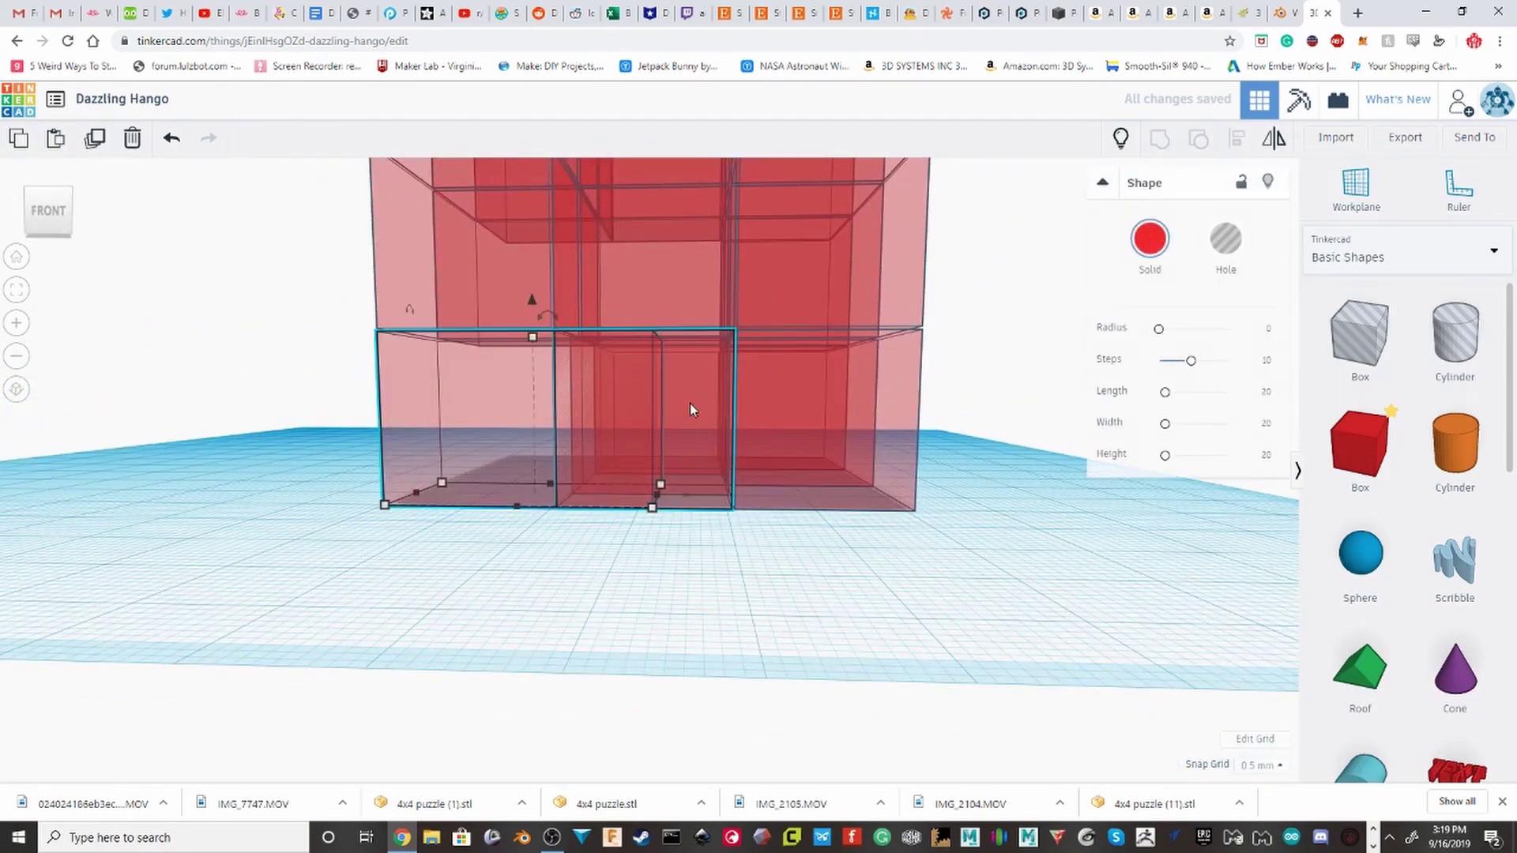
right_drag(690, 403, 1106, 482)
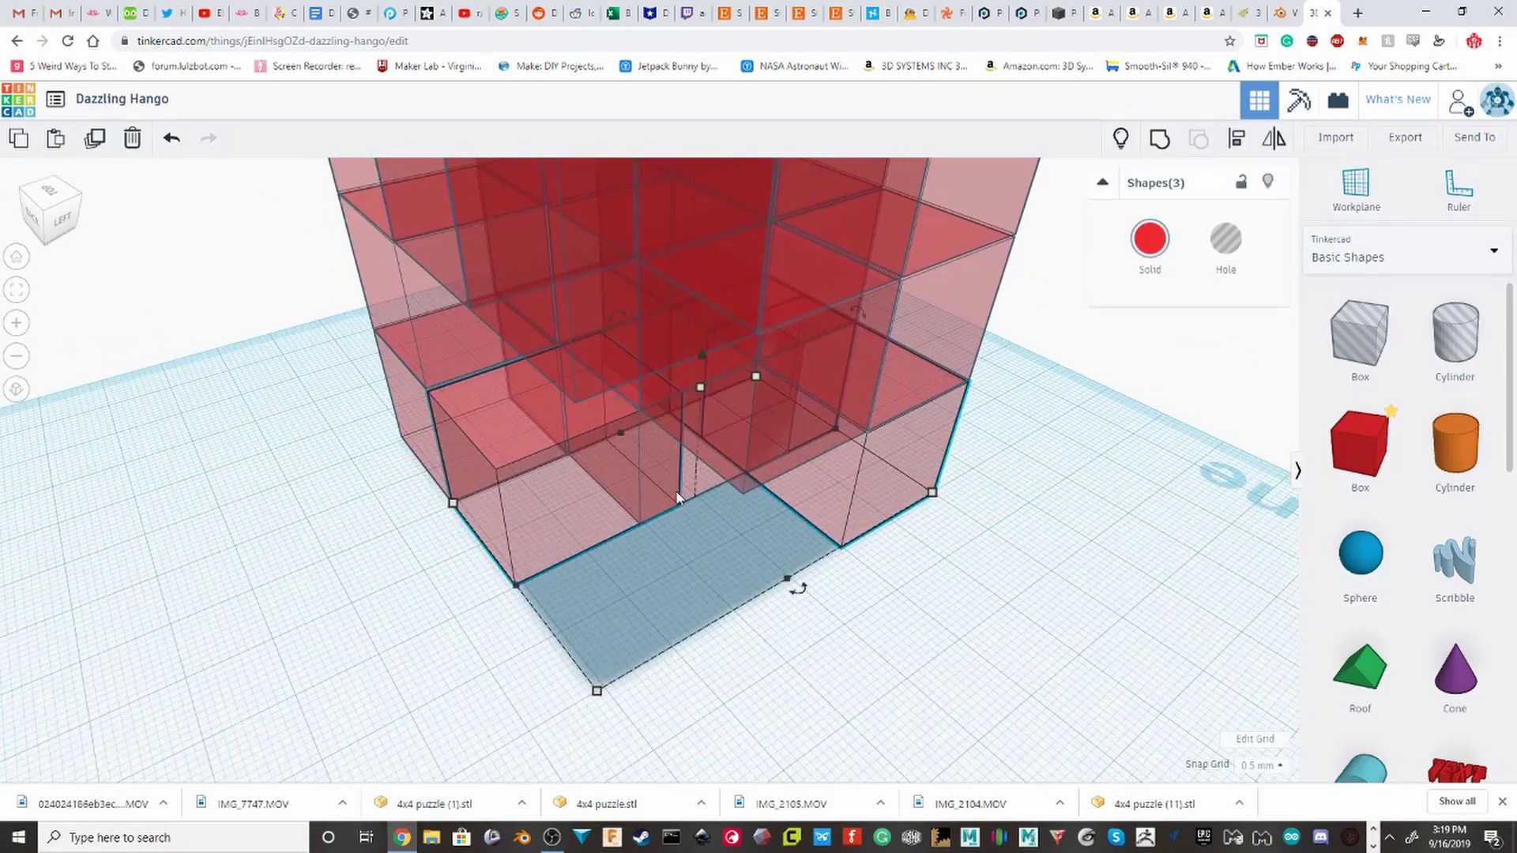
right_drag(684, 485, 562, 402)
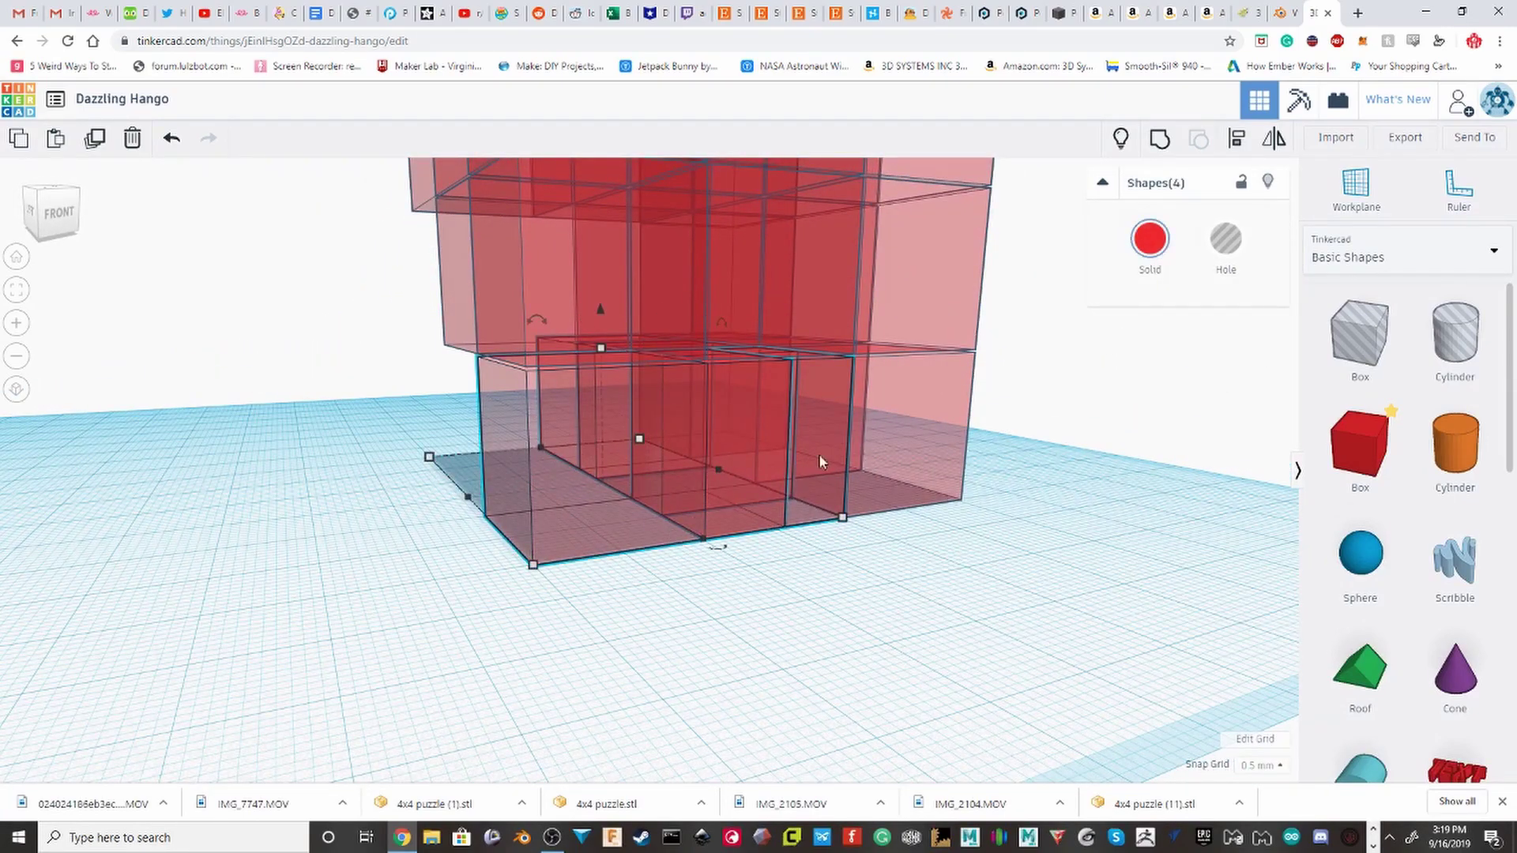
click(1160, 141)
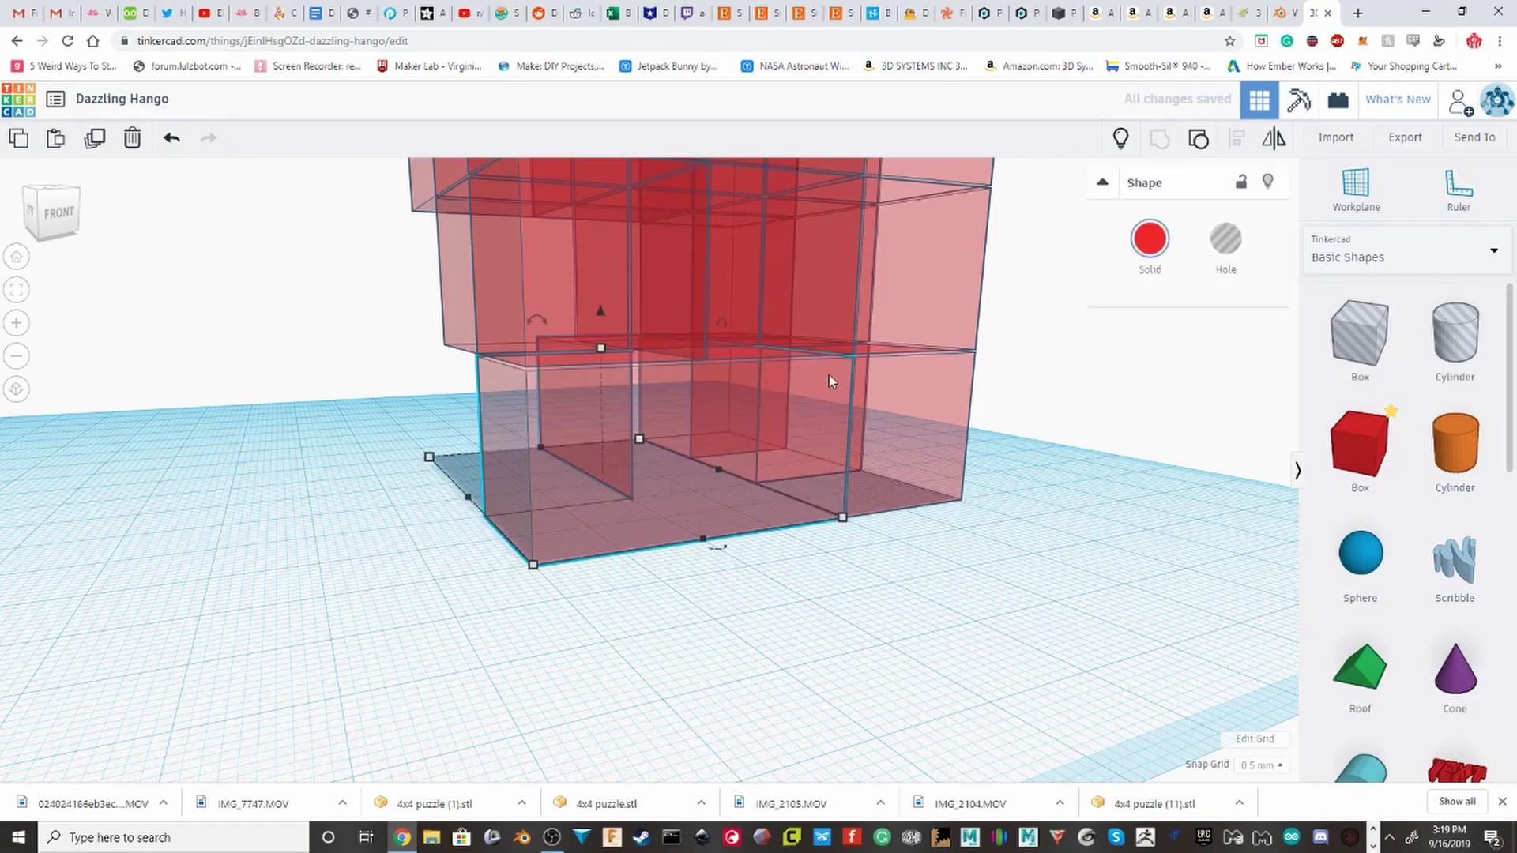
Step: Stretch the second-layer box above the group's front-left corner downward to about 25 mm high so it overlaps the group
right_drag(829, 376, 861, 415)
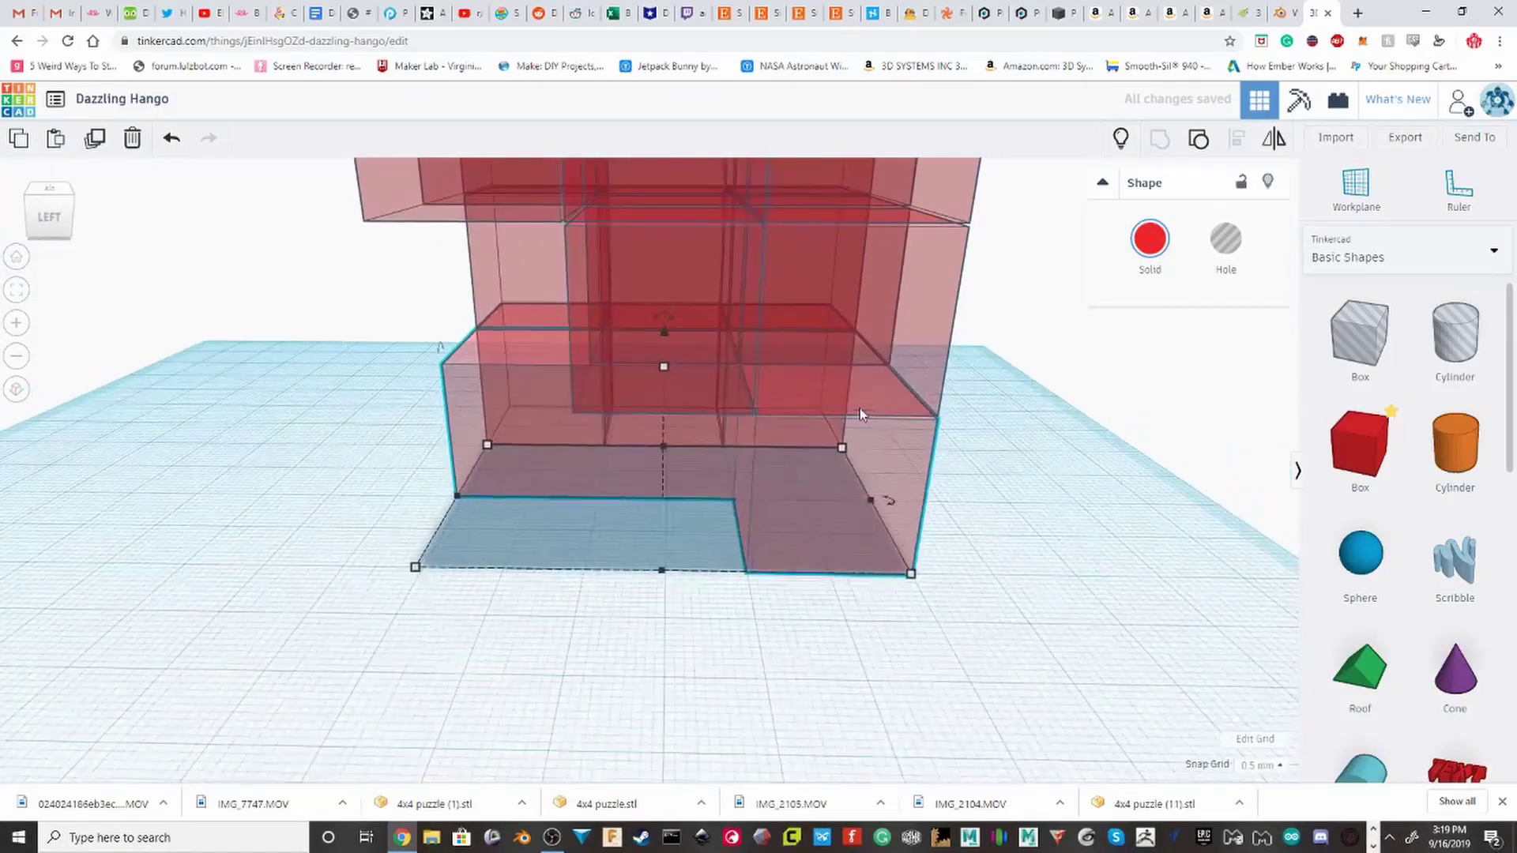
click(780, 444)
right_drag(780, 444, 765, 274)
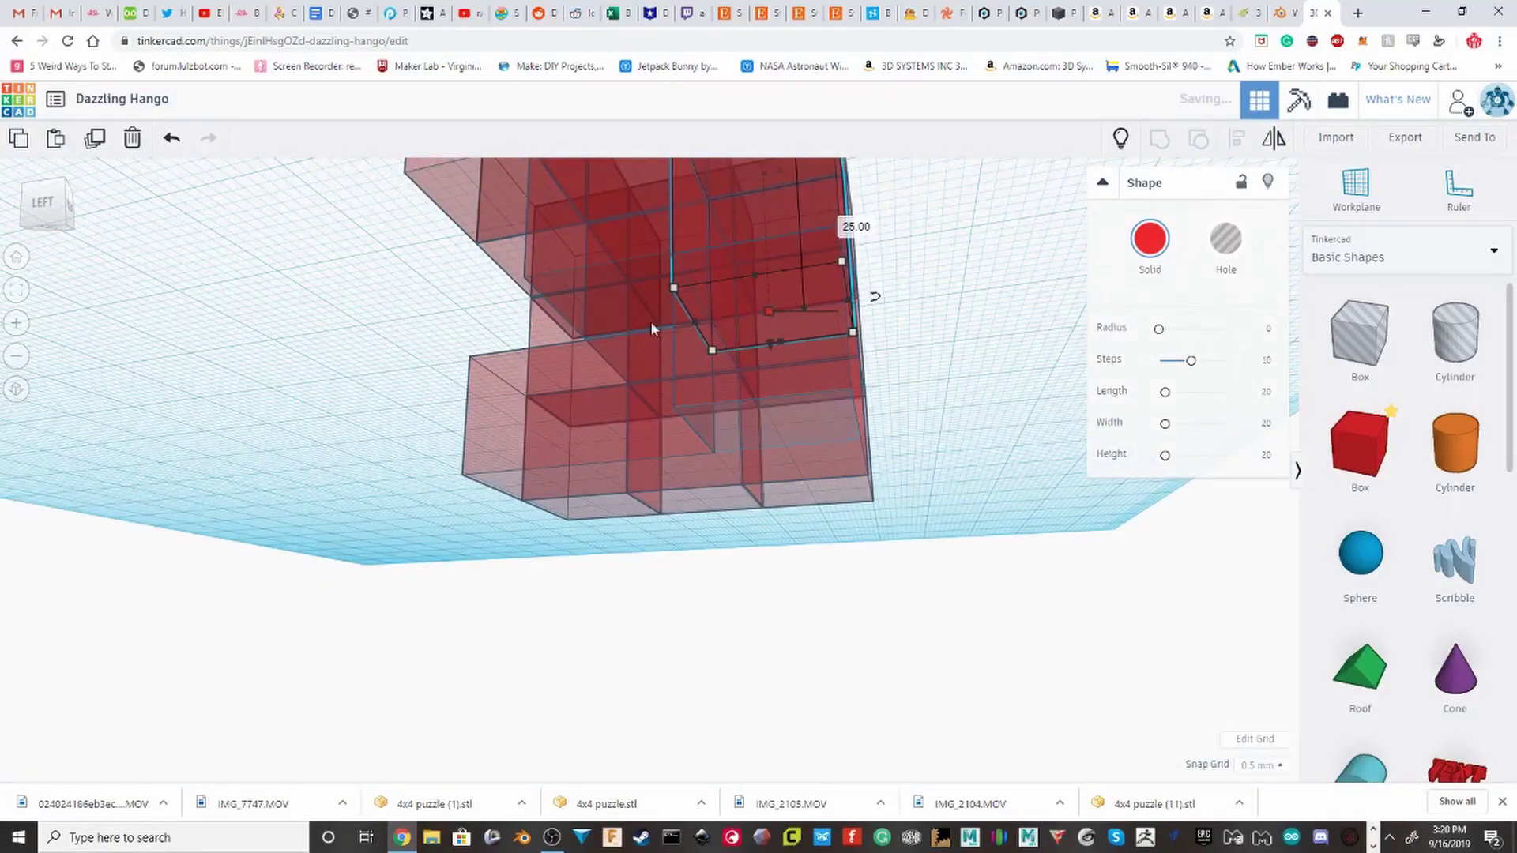
Step: Select the neighbouring second-layer box, the stretched corner box and the bottom group, and group them into the second piece
right_drag(651, 324, 605, 291)
right_drag(664, 346, 491, 480)
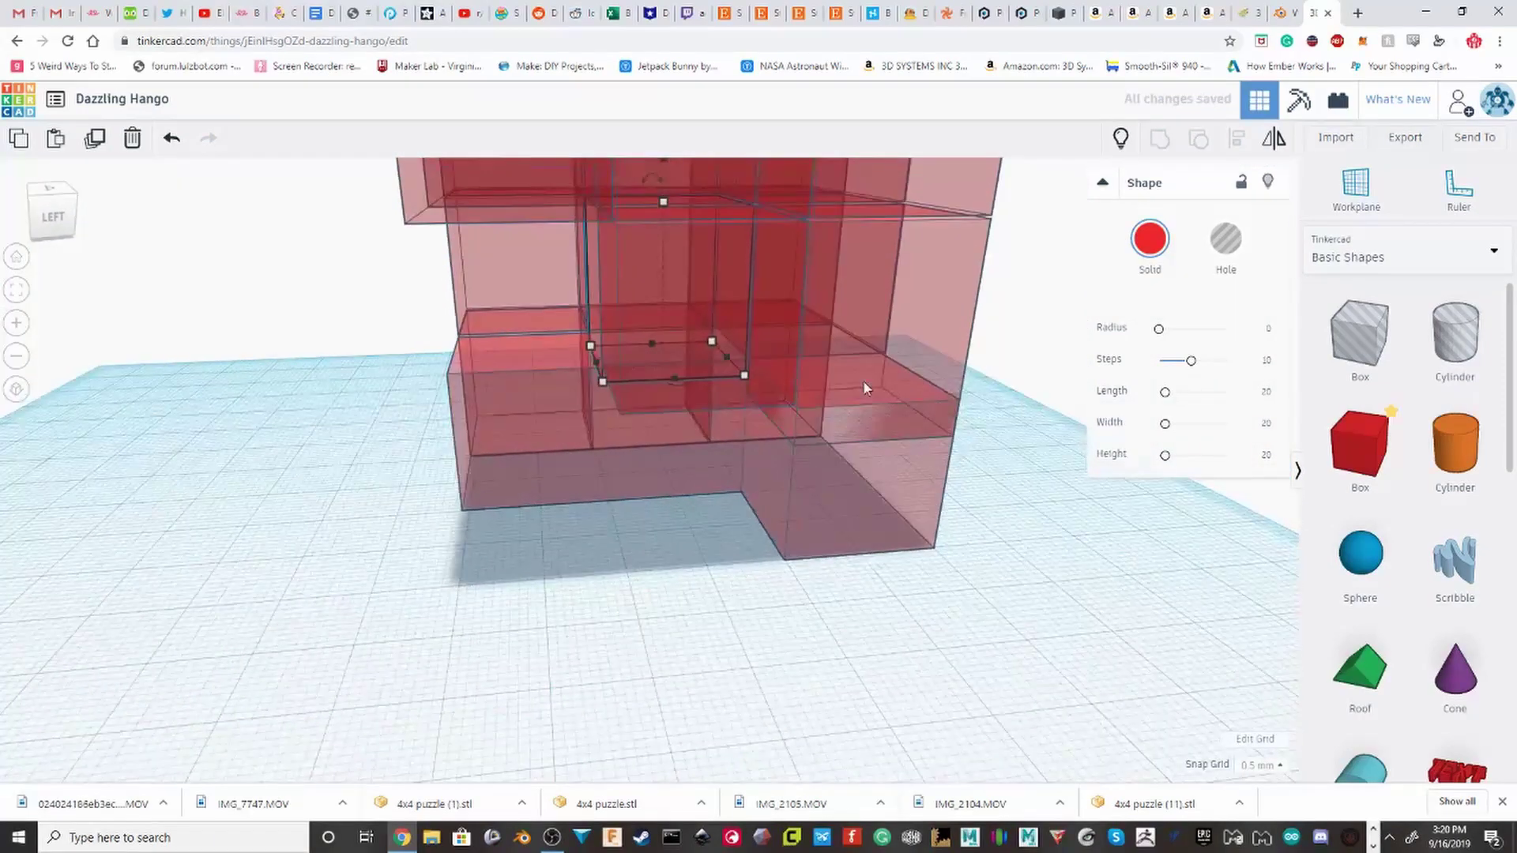
shift+click(864, 383)
shift+click(868, 485)
click(1157, 146)
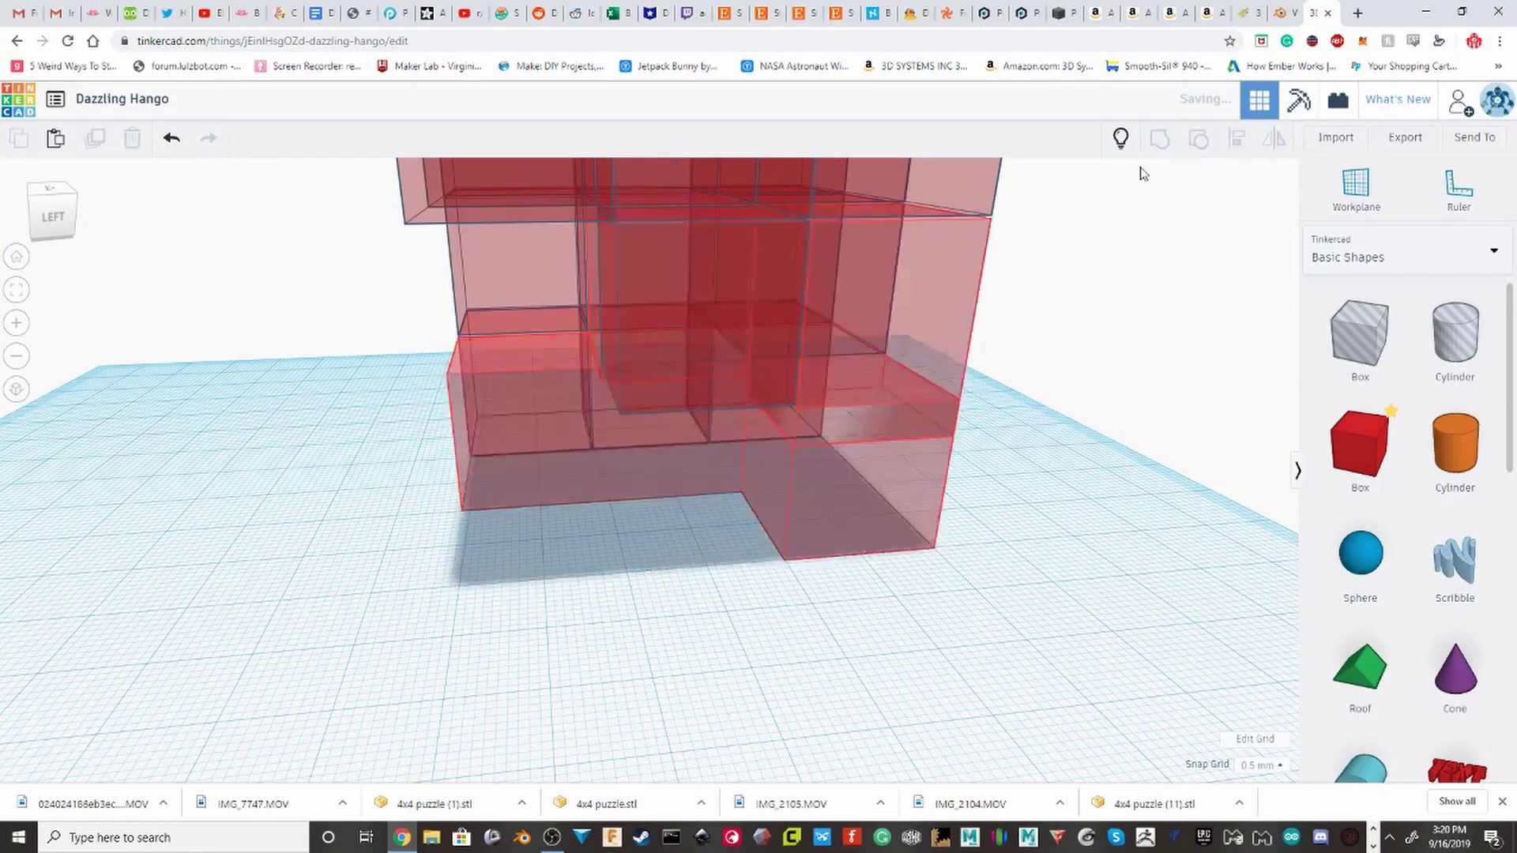
Step: Move the second piece out of the cube to inspect its shape, and undo the move
drag(875, 466, 756, 495)
right_drag(756, 495, 836, 557)
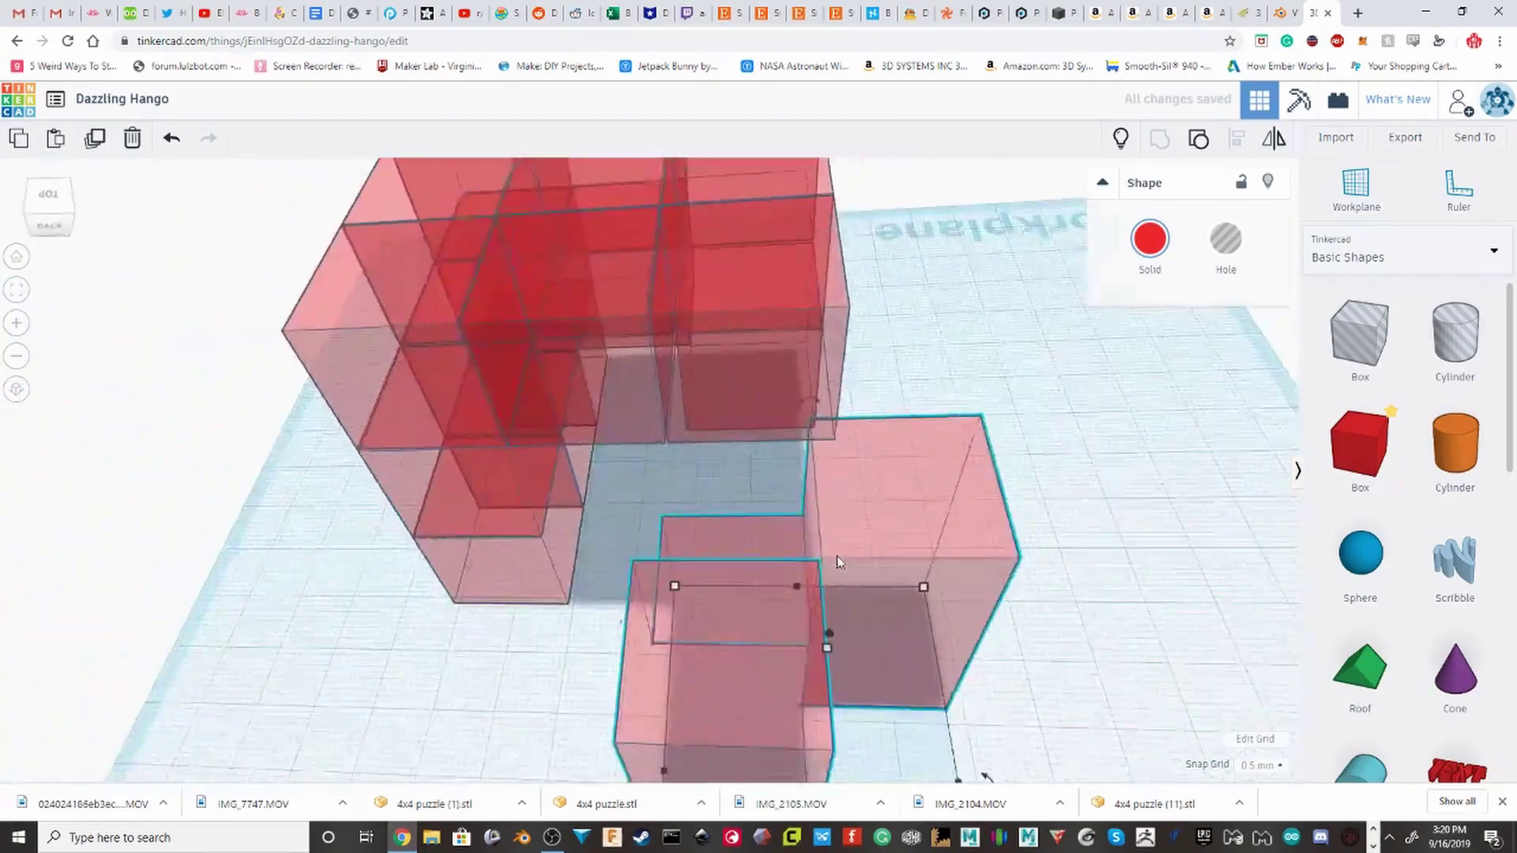
scroll(836, 557, down, 3)
key(ctrl+z)
right_drag(955, 497, 1040, 542)
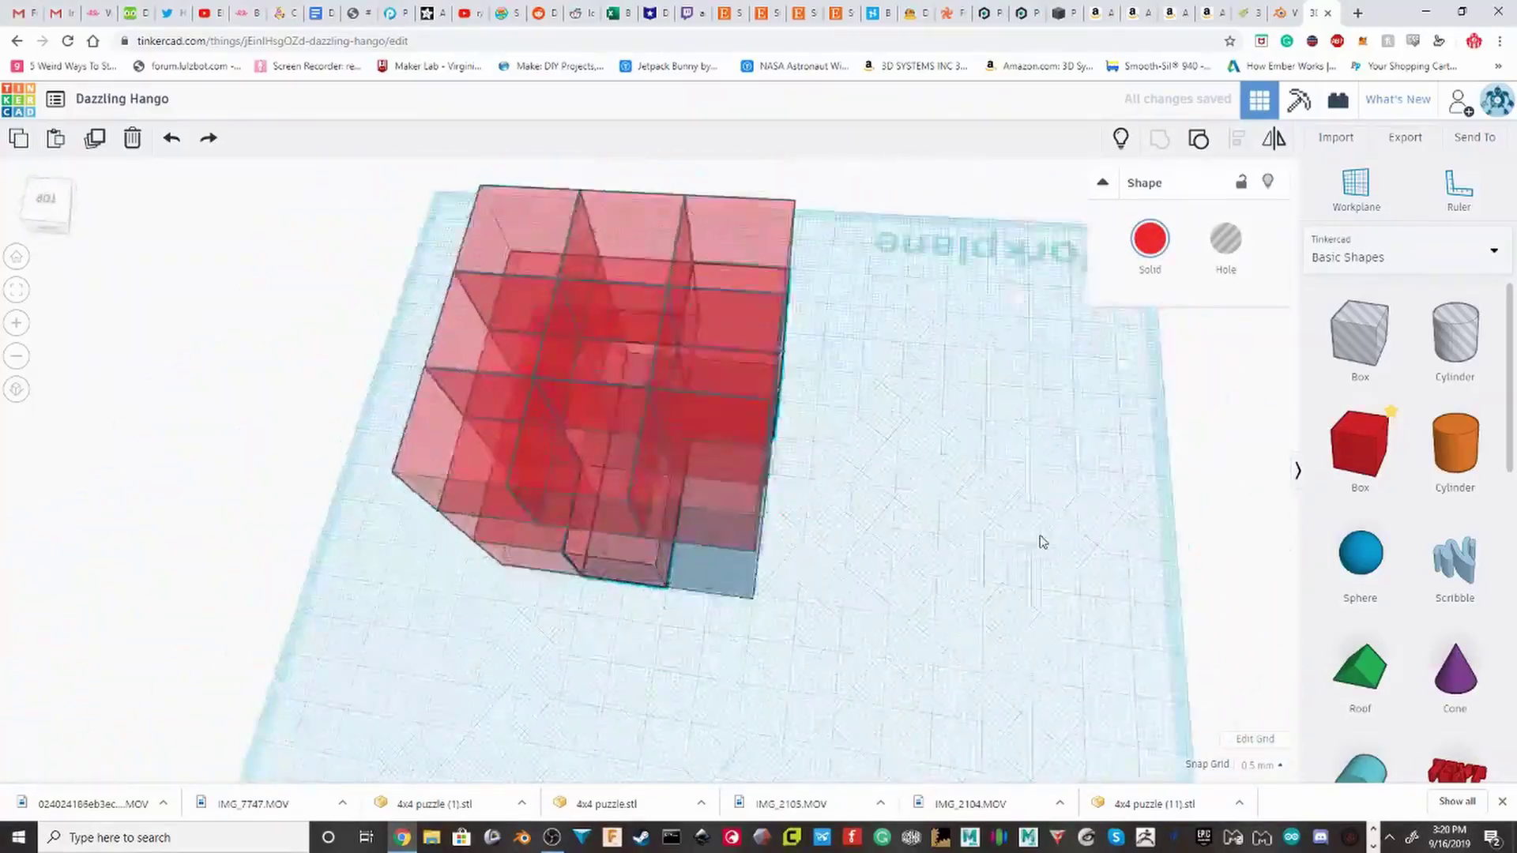
Step: Hide the second piece and stretch the middle top-layer box on the cube's left side to about 25.5 mm so it overlaps its neighbour
click(71, 212)
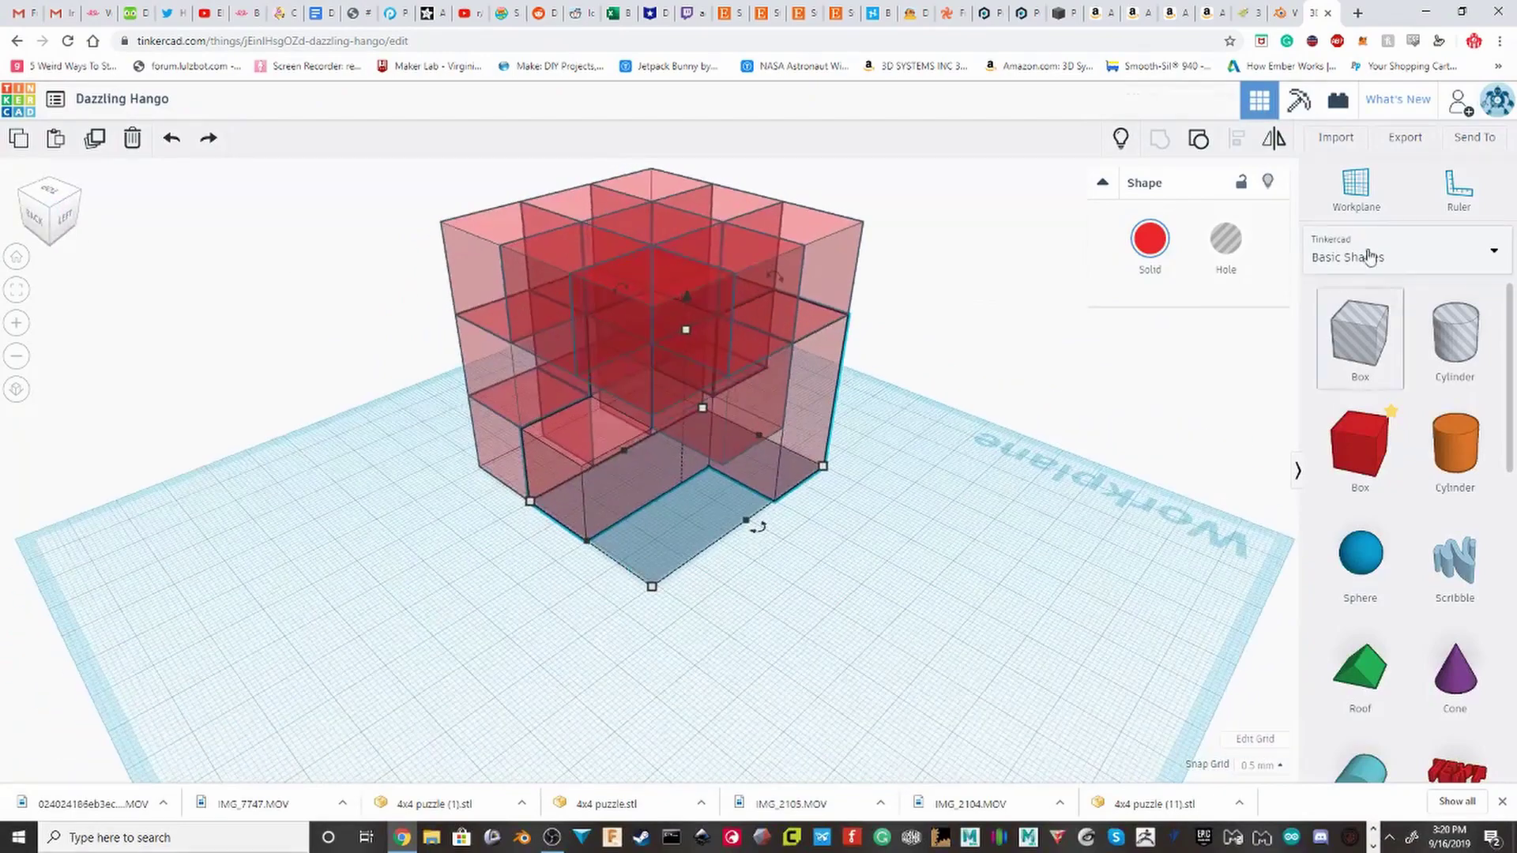
click(874, 606)
right_drag(874, 606, 559, 419)
click(623, 415)
drag(620, 364, 551, 355)
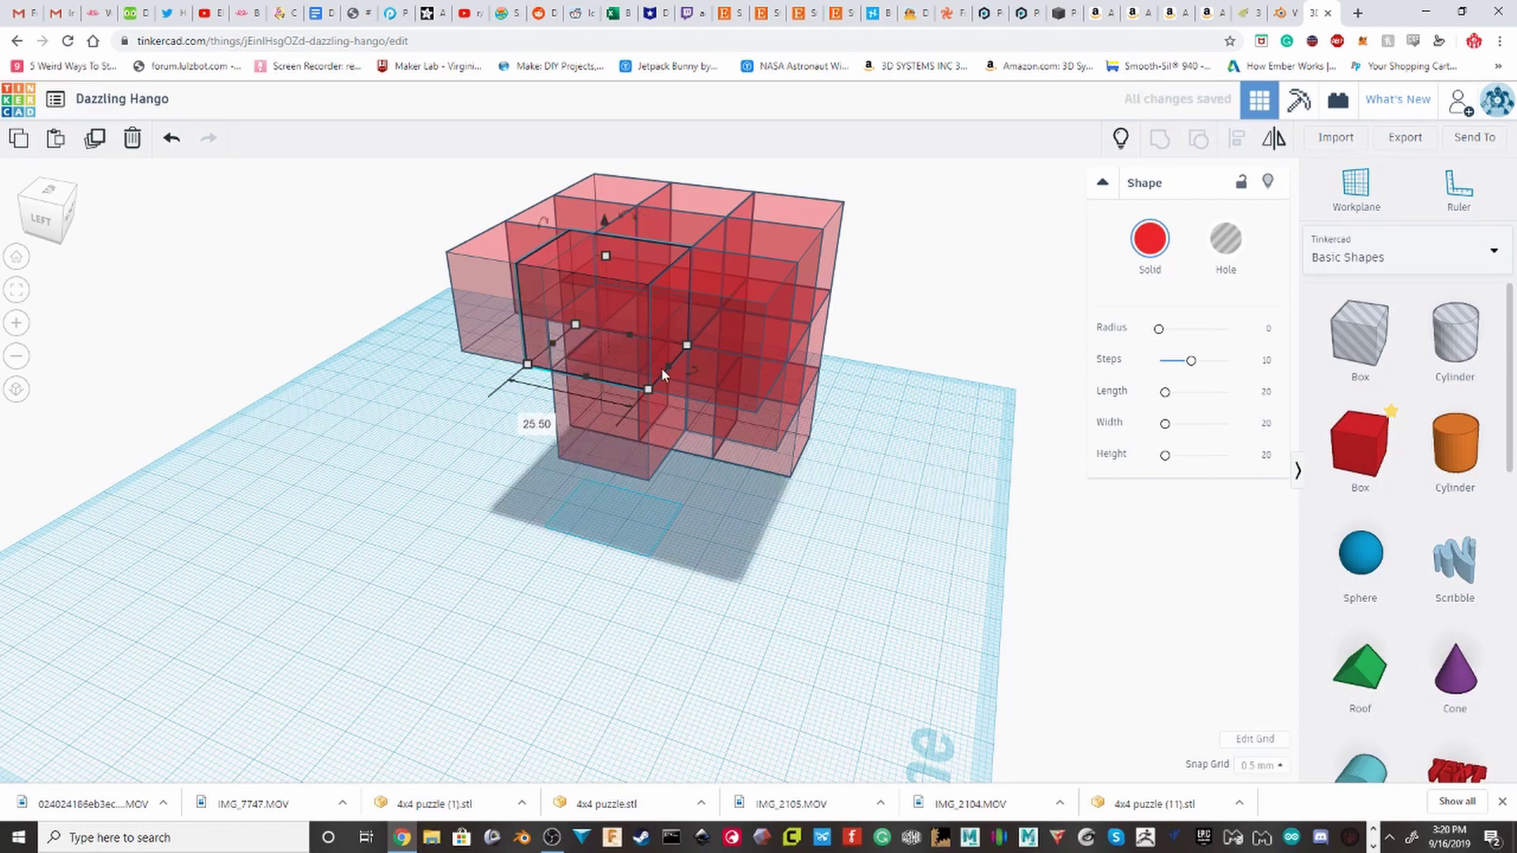
Step: Group the left side's three top-layer boxes with the second-layer box beneath them, and hide the finished third piece
shift+click(758, 349)
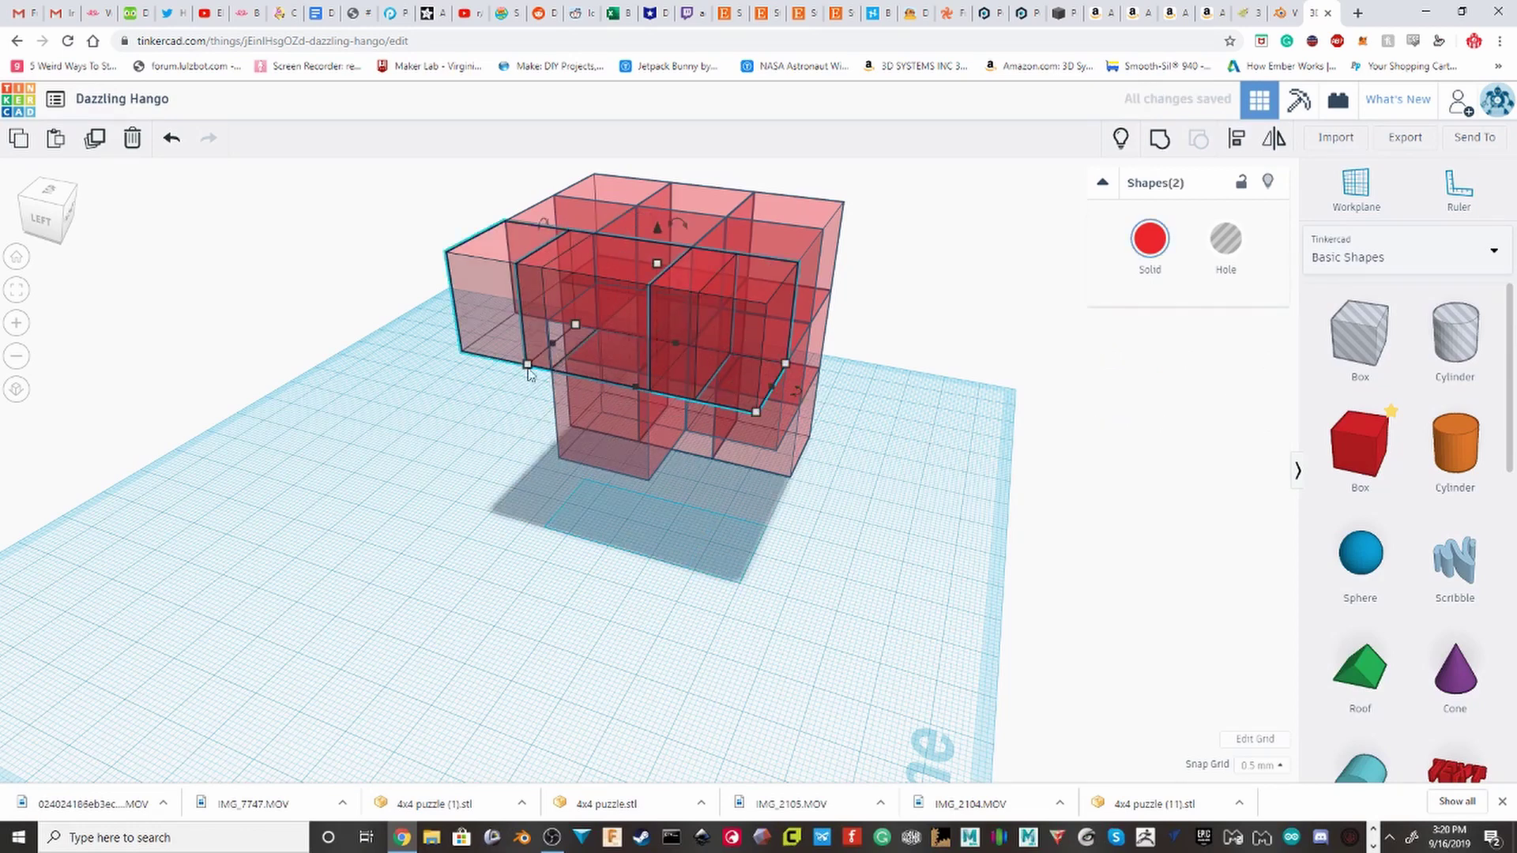
click(602, 452)
shift+click(499, 311)
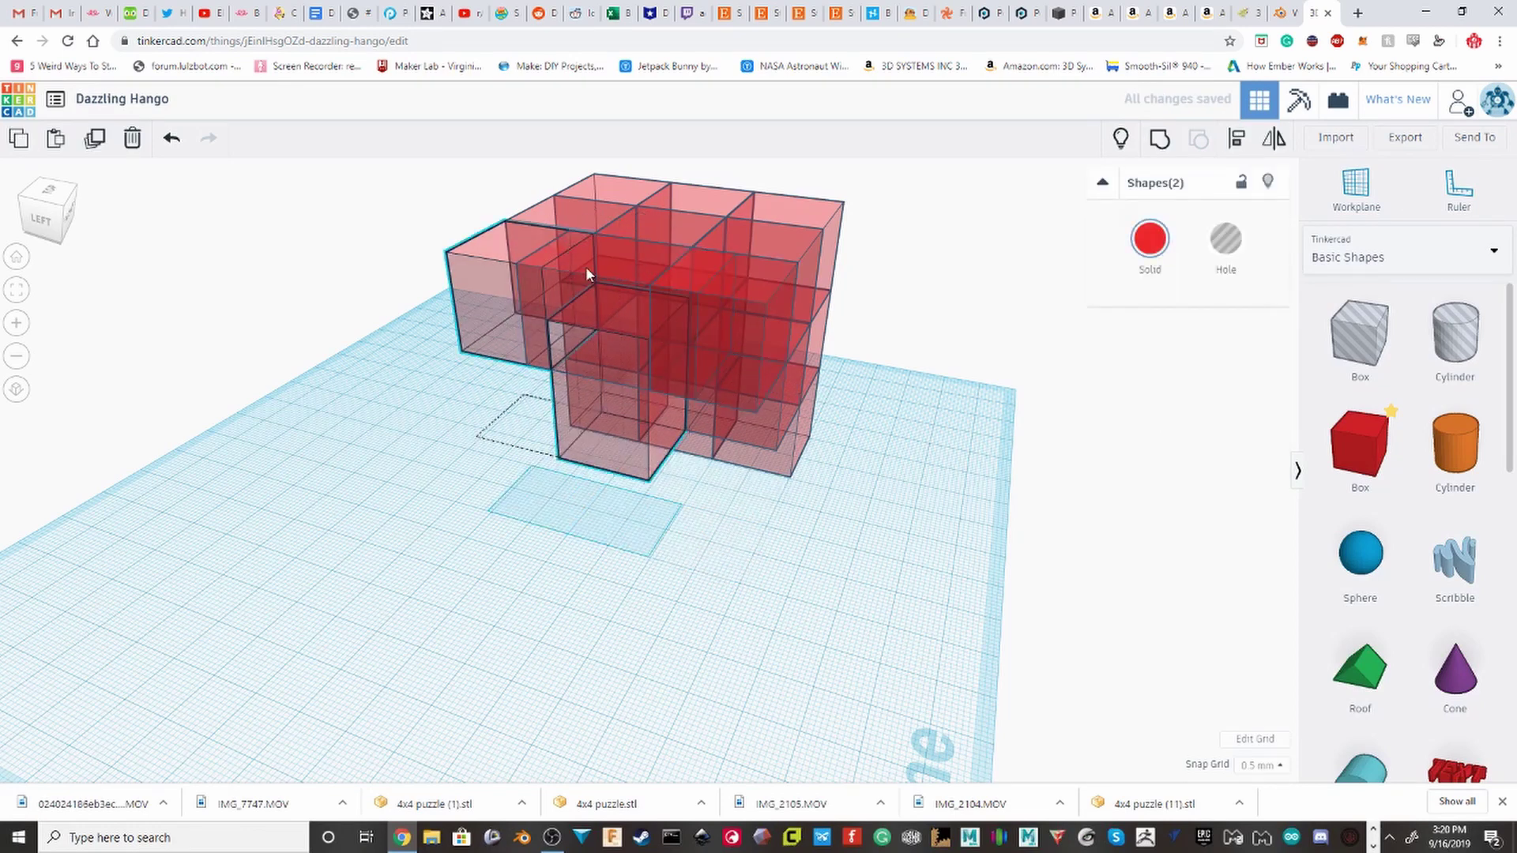
shift+click(586, 267)
shift+click(743, 318)
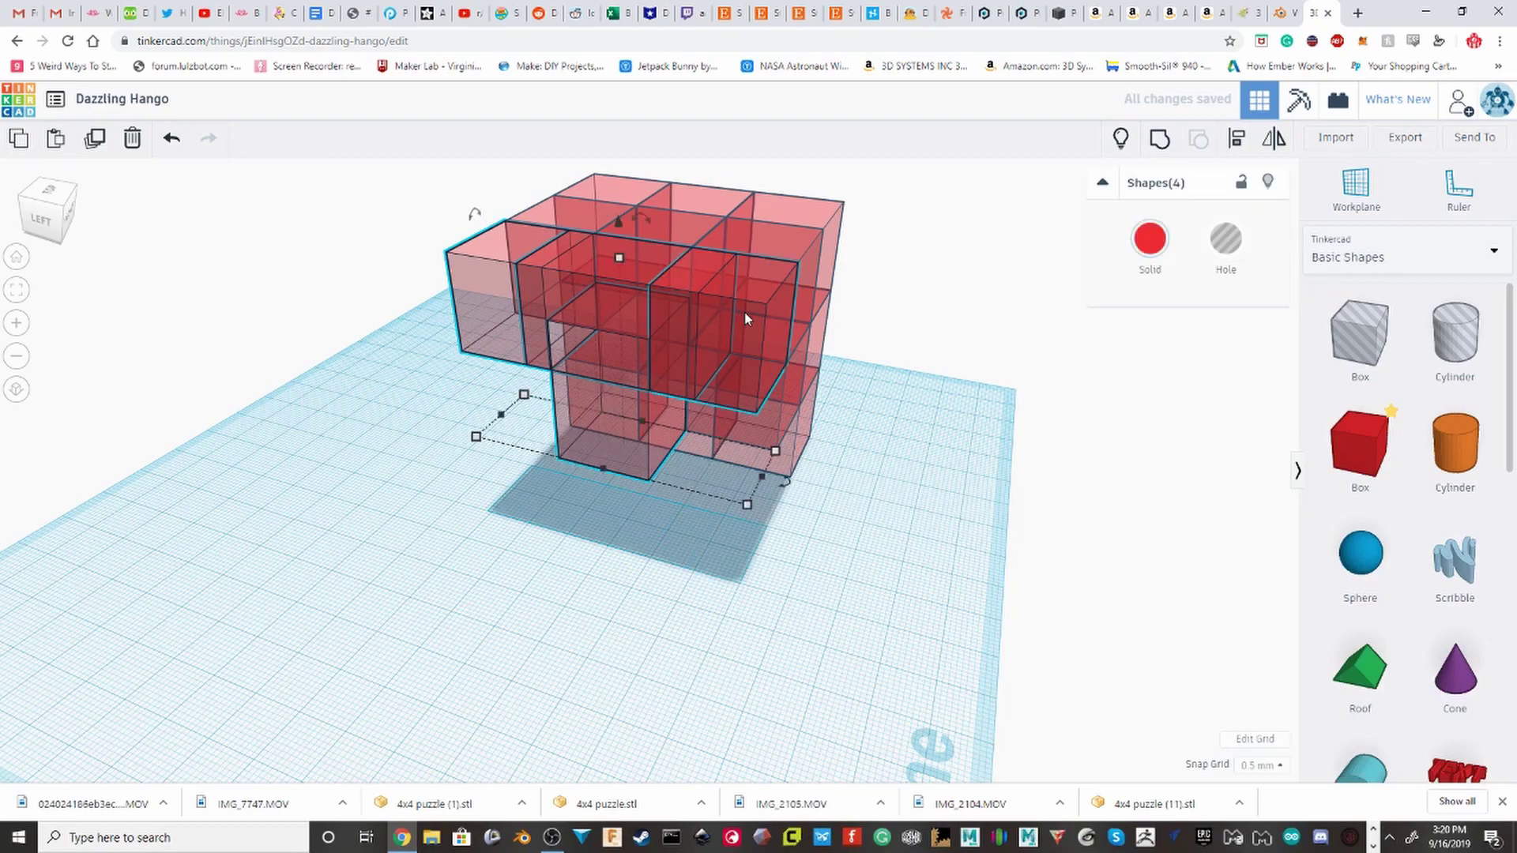
click(1159, 139)
right_drag(711, 356, 965, 664)
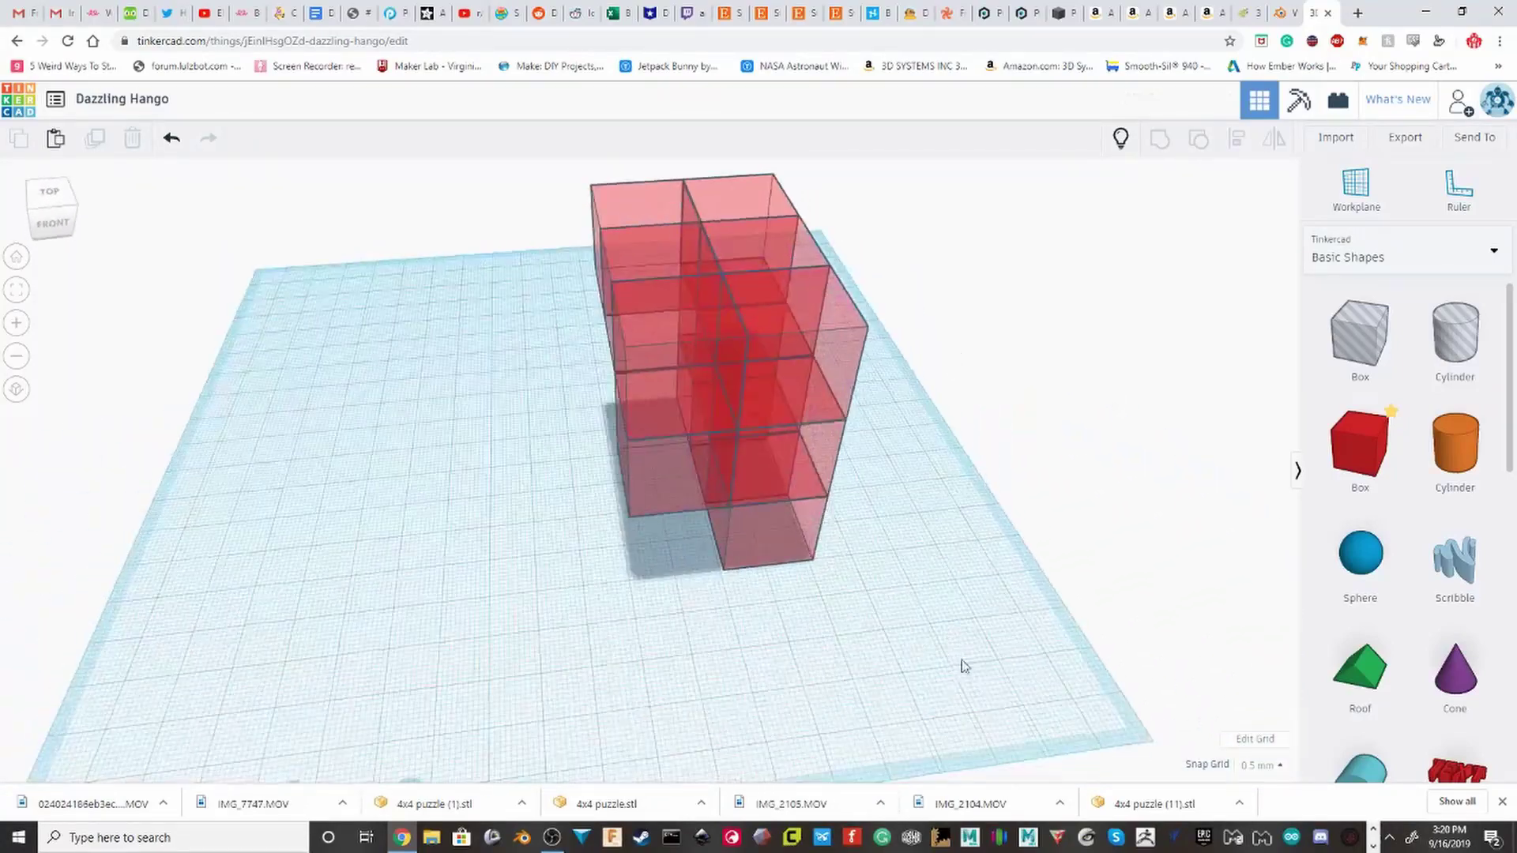
Step: Examine the remaining boxes from several sides and up close to plan the next piece
drag(965, 664, 651, 228)
click(420, 261)
right_drag(419, 261, 825, 247)
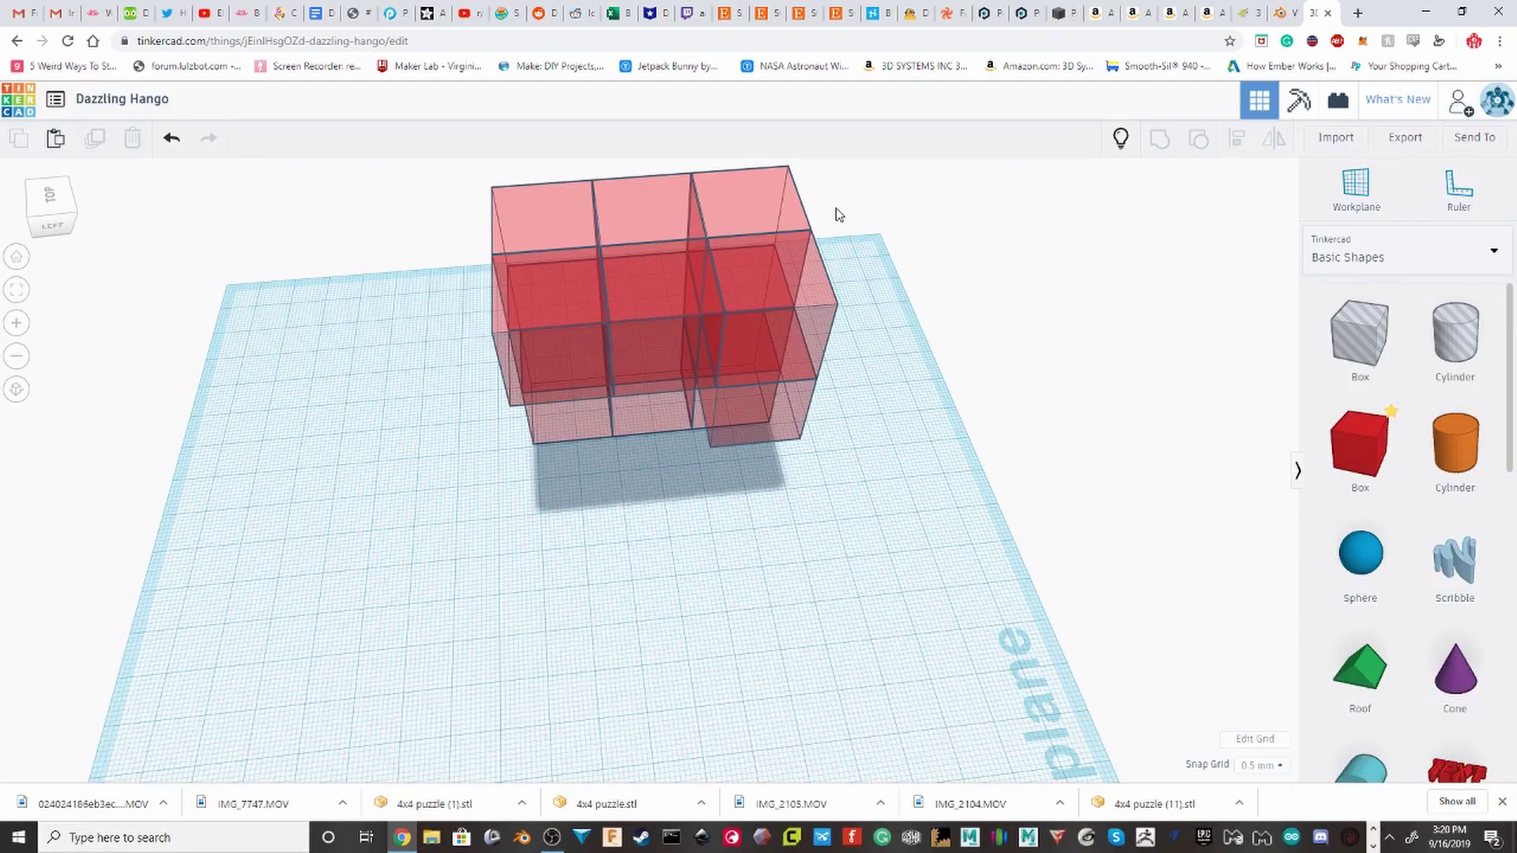
right_drag(875, 195, 591, 433)
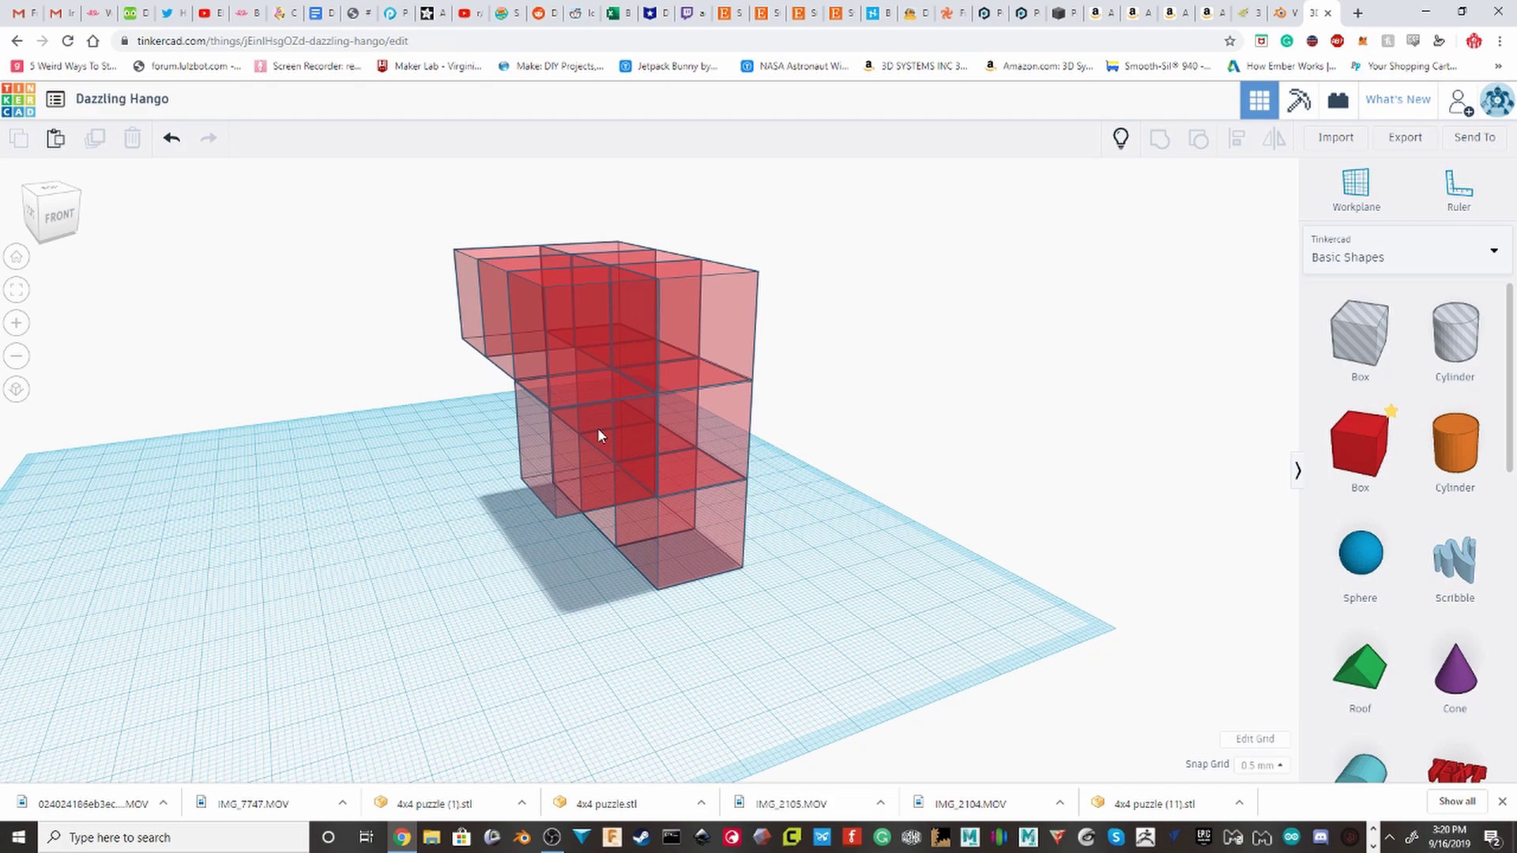
right_drag(619, 364, 574, 461)
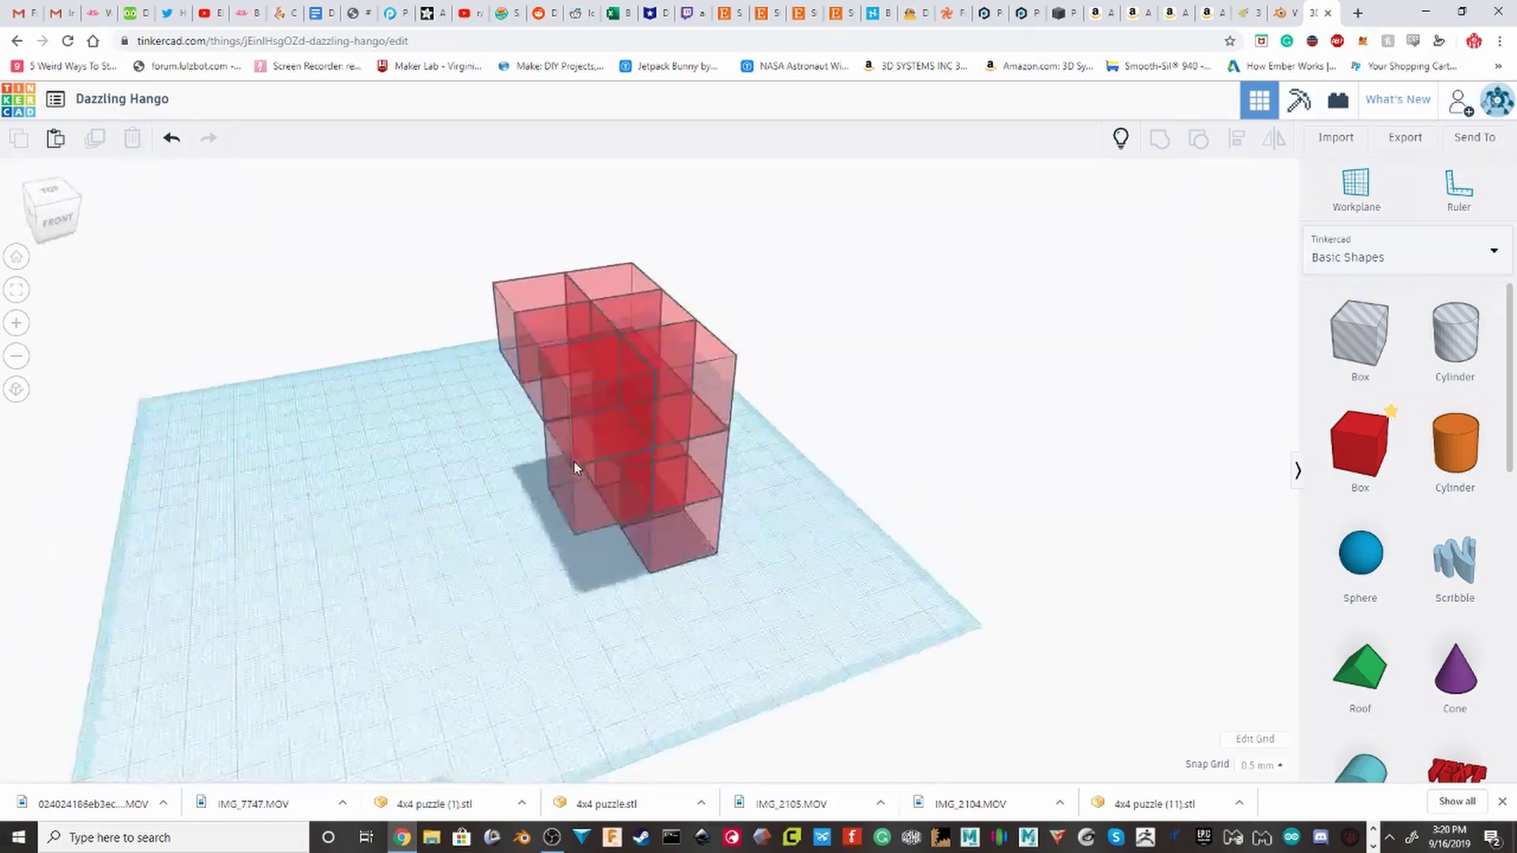
scroll(574, 462, up, 5)
scroll(571, 485, down, 2)
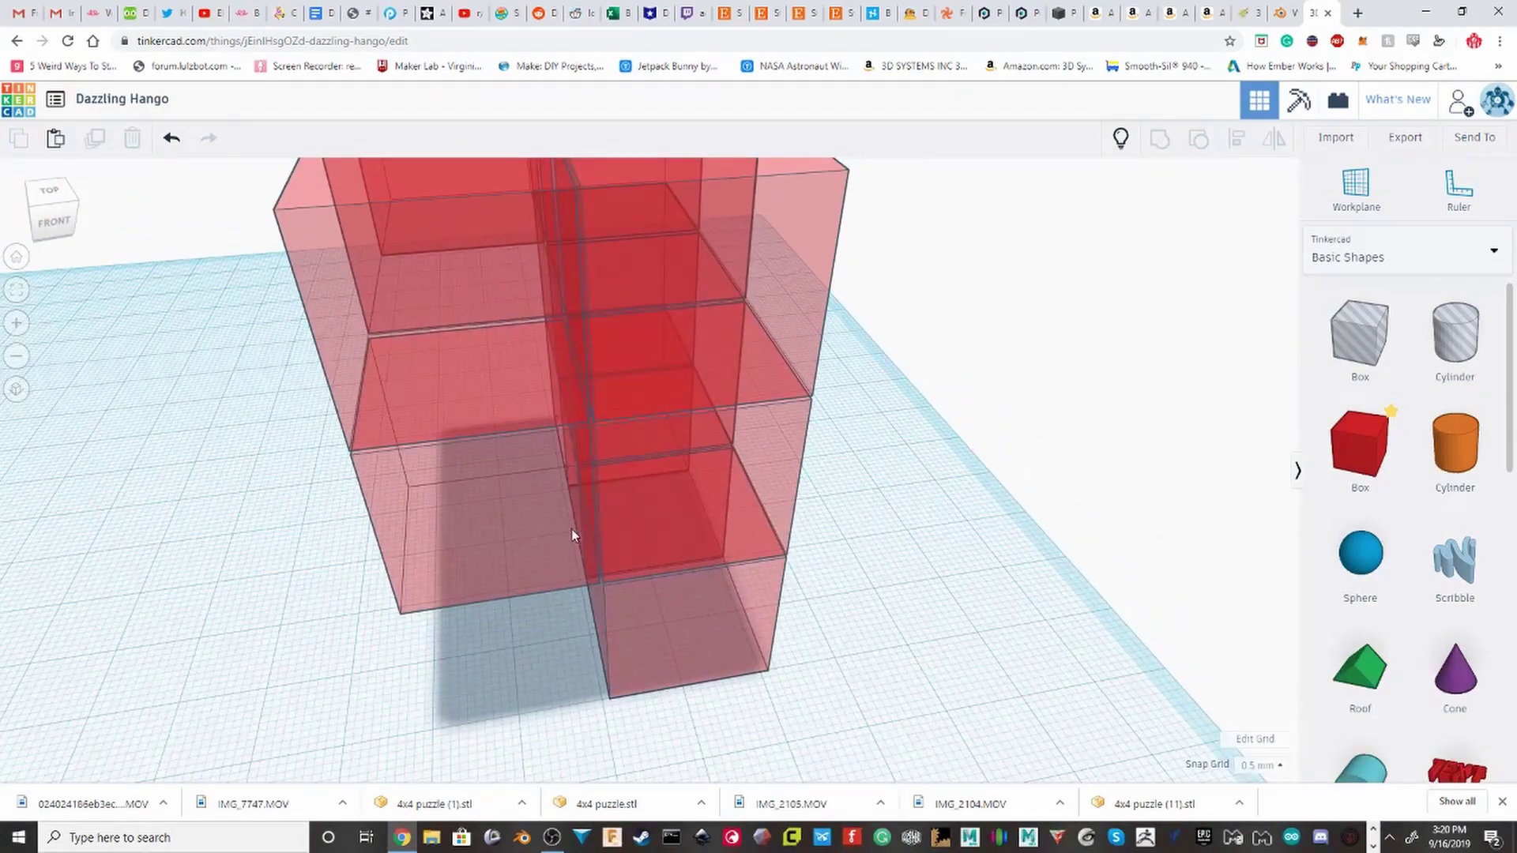
right_drag(573, 534, 623, 424)
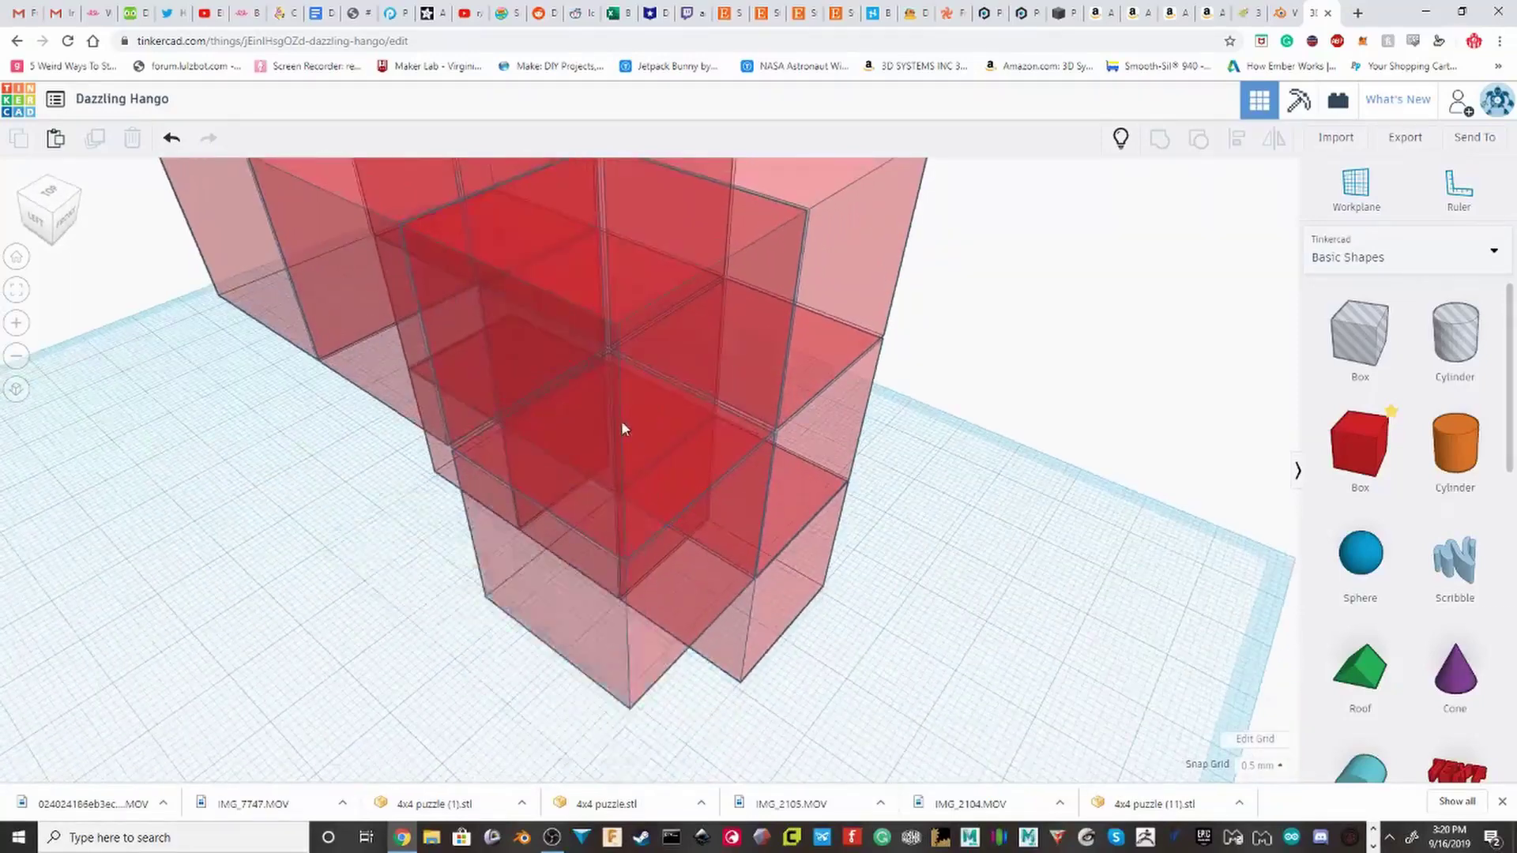
Step: Stretch the middle top-layer box into the front corner box, and stretch the second-layer corner box upward into the box above it
click(621, 428)
click(425, 396)
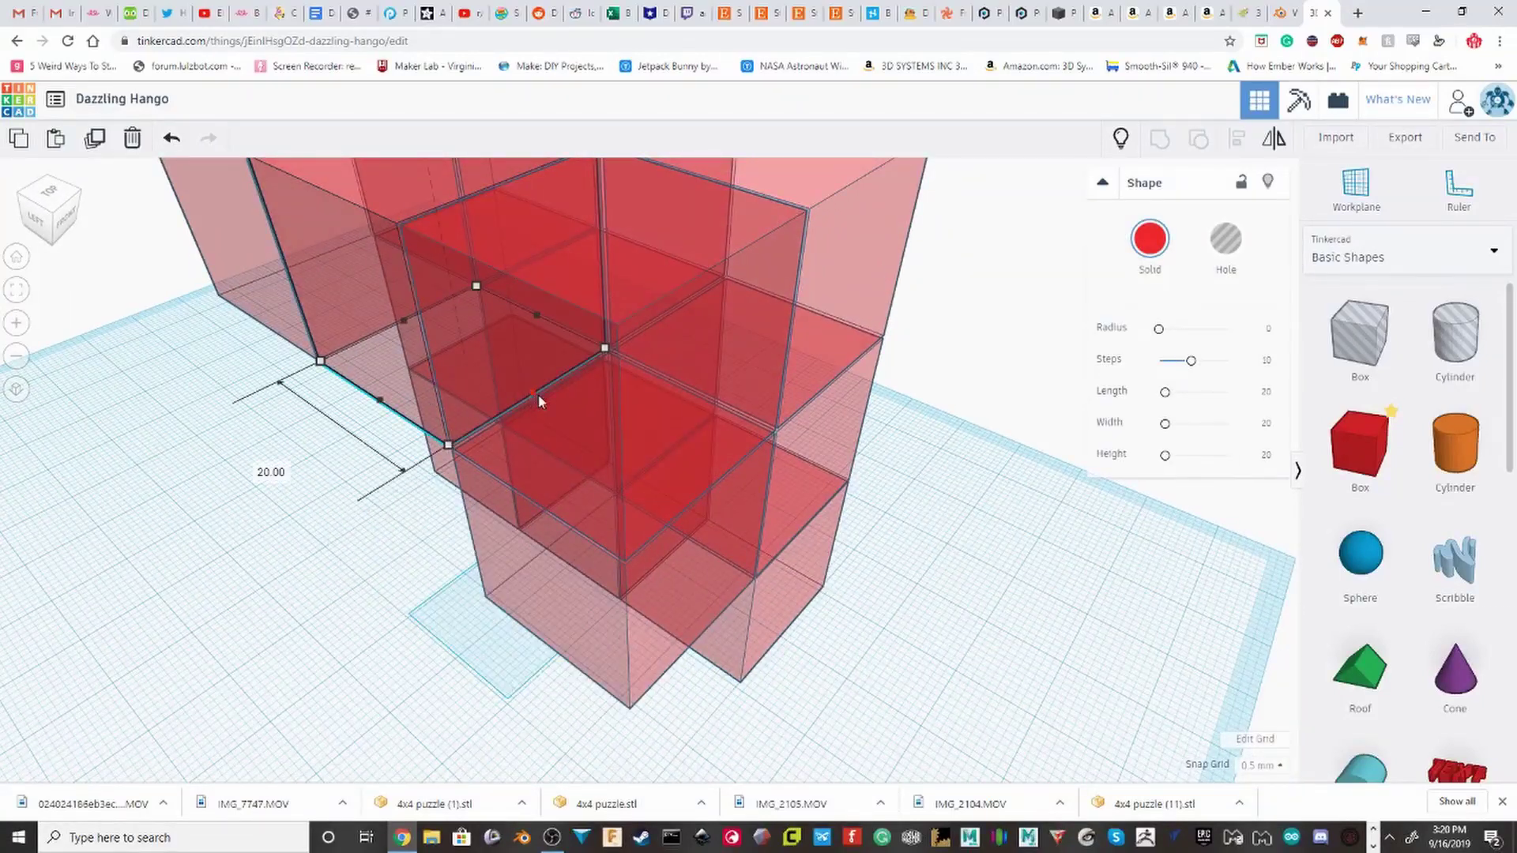
drag(538, 395, 717, 463)
click(635, 587)
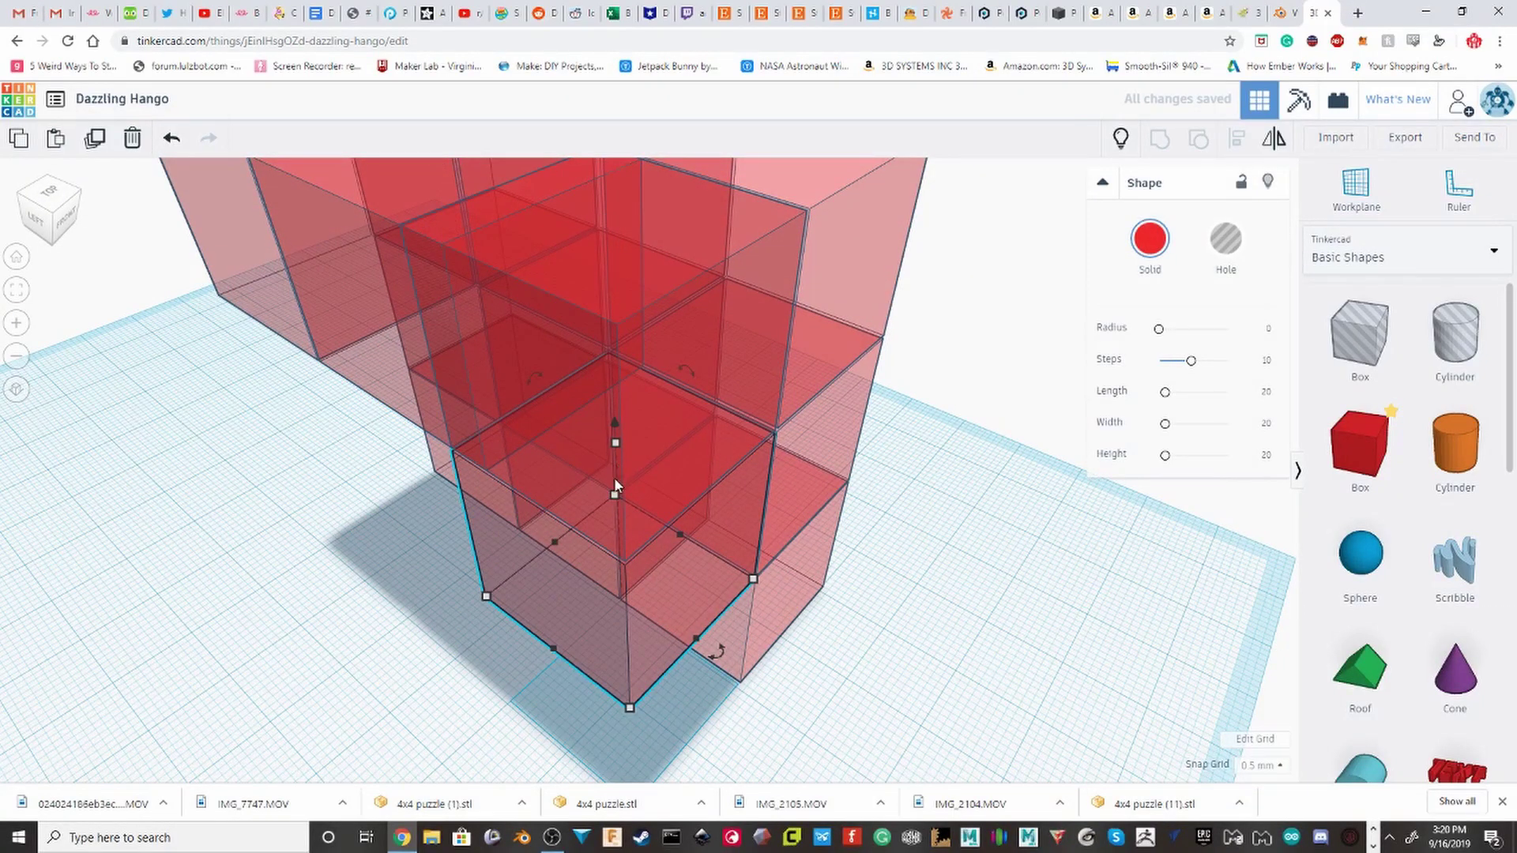
right_drag(614, 477, 654, 383)
drag(649, 277, 652, 241)
right_drag(655, 265, 670, 335)
Step: Group the stretched second-layer corner box with the front corner and middle top-layer boxes it overlaps
shift+click(727, 240)
shift+click(413, 236)
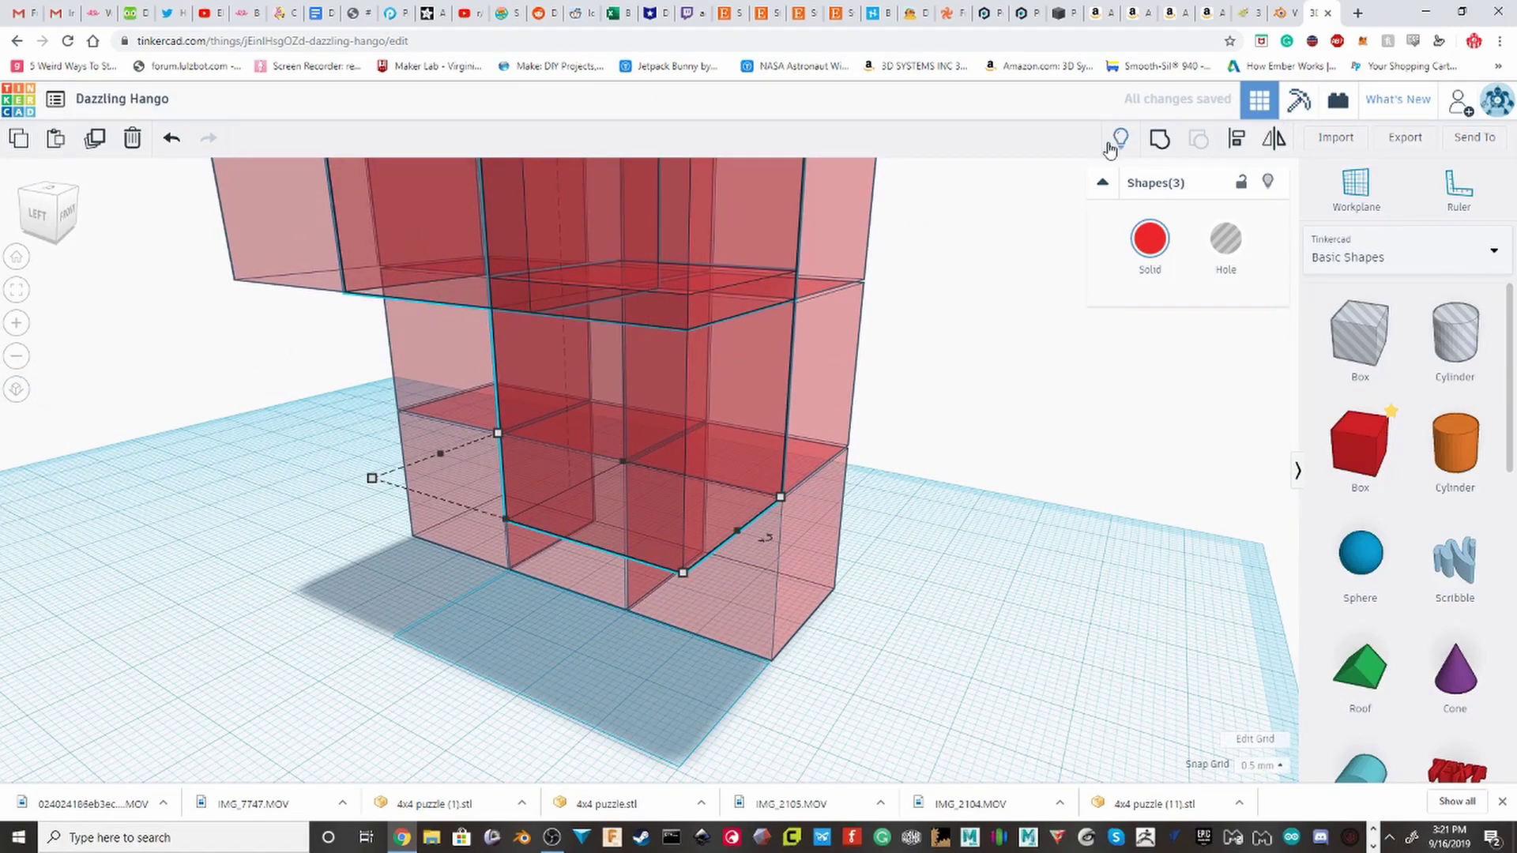
click(1157, 154)
Step: Stretch the adjacent front top-layer box sideways into the new group and downward to 25 mm high
right_drag(841, 406, 765, 420)
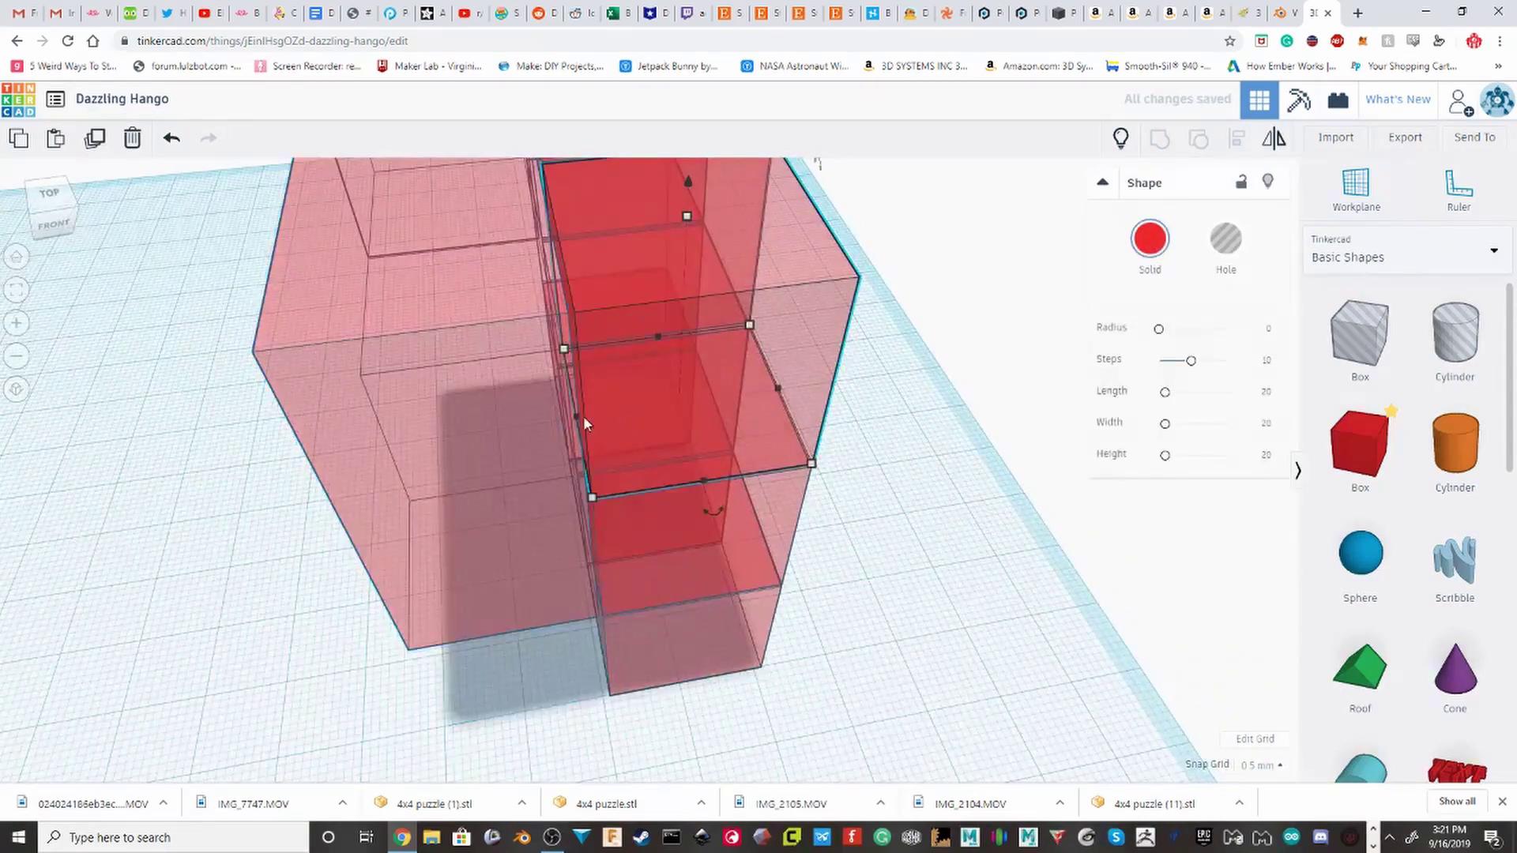
drag(581, 418, 508, 420)
right_drag(501, 510, 460, 320)
drag(626, 248, 633, 285)
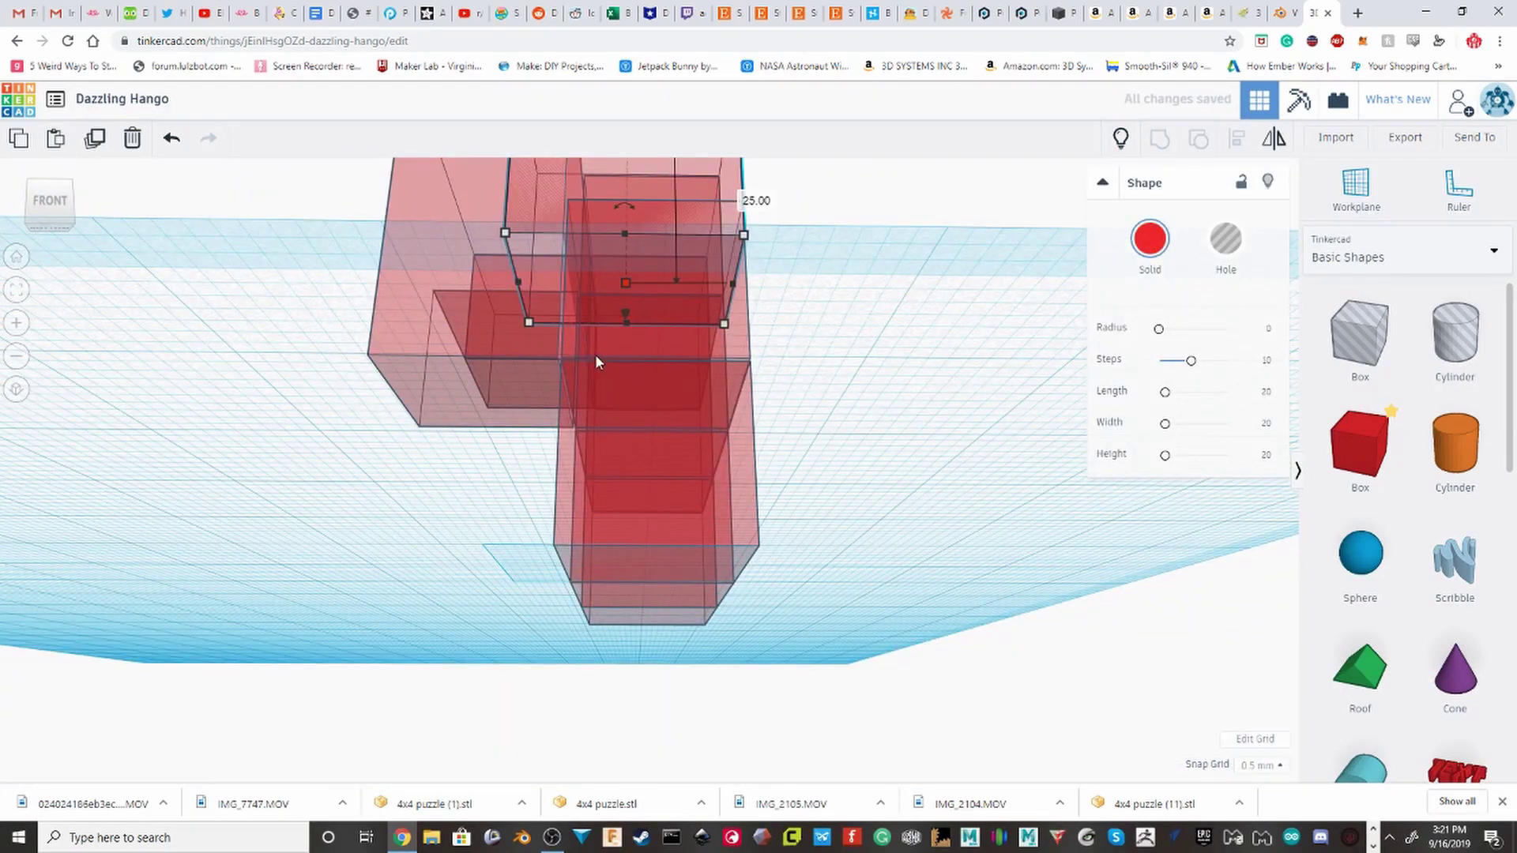
Step: Stretch the second-layer box below it sideways into the group, and group both boxes with that piece
right_drag(595, 351, 525, 286)
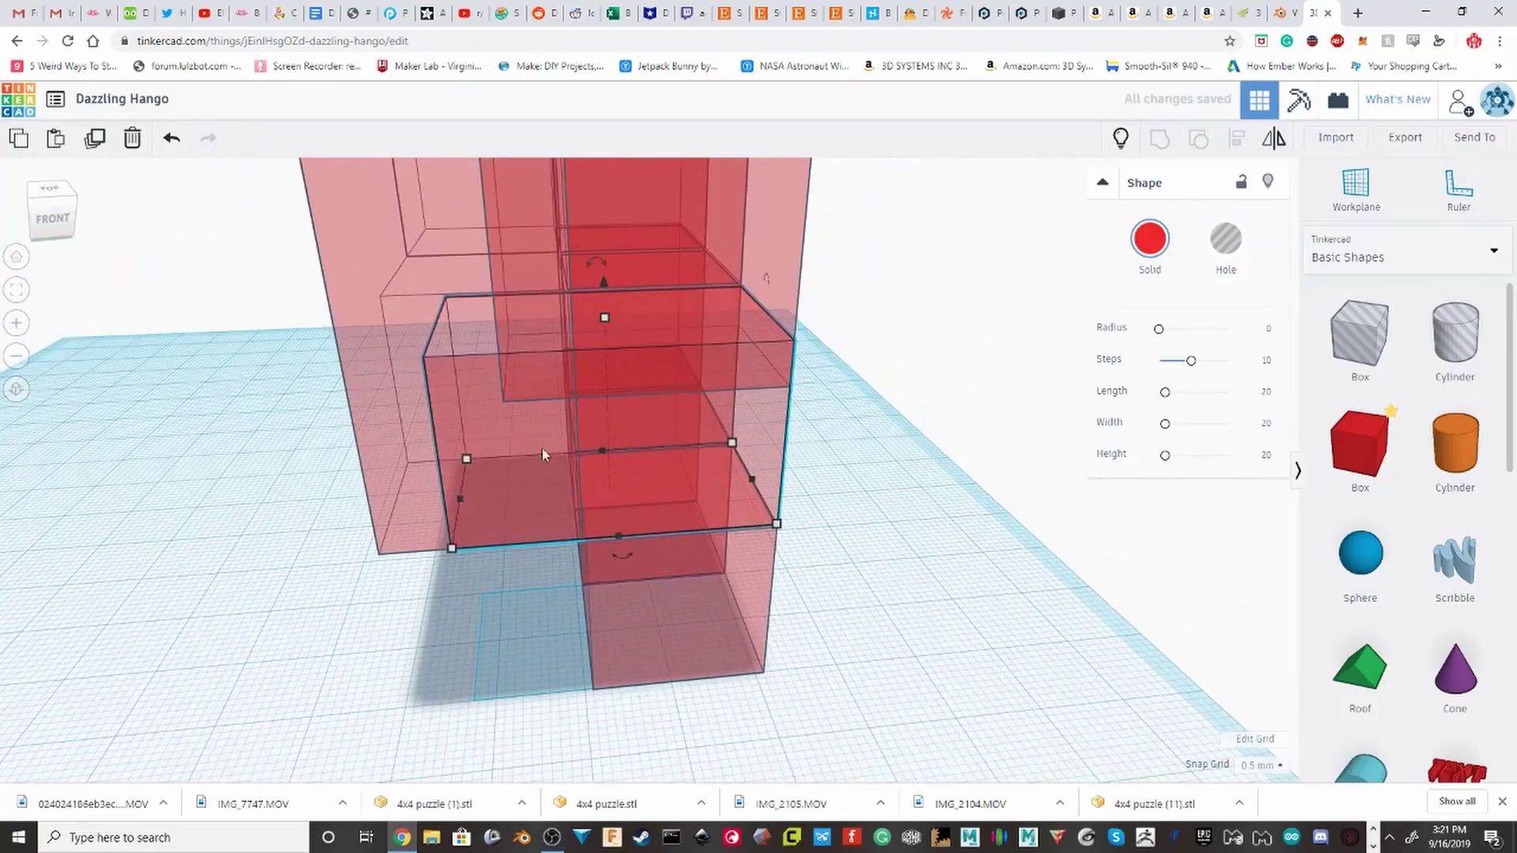
shift+click(549, 323)
shift+click(400, 325)
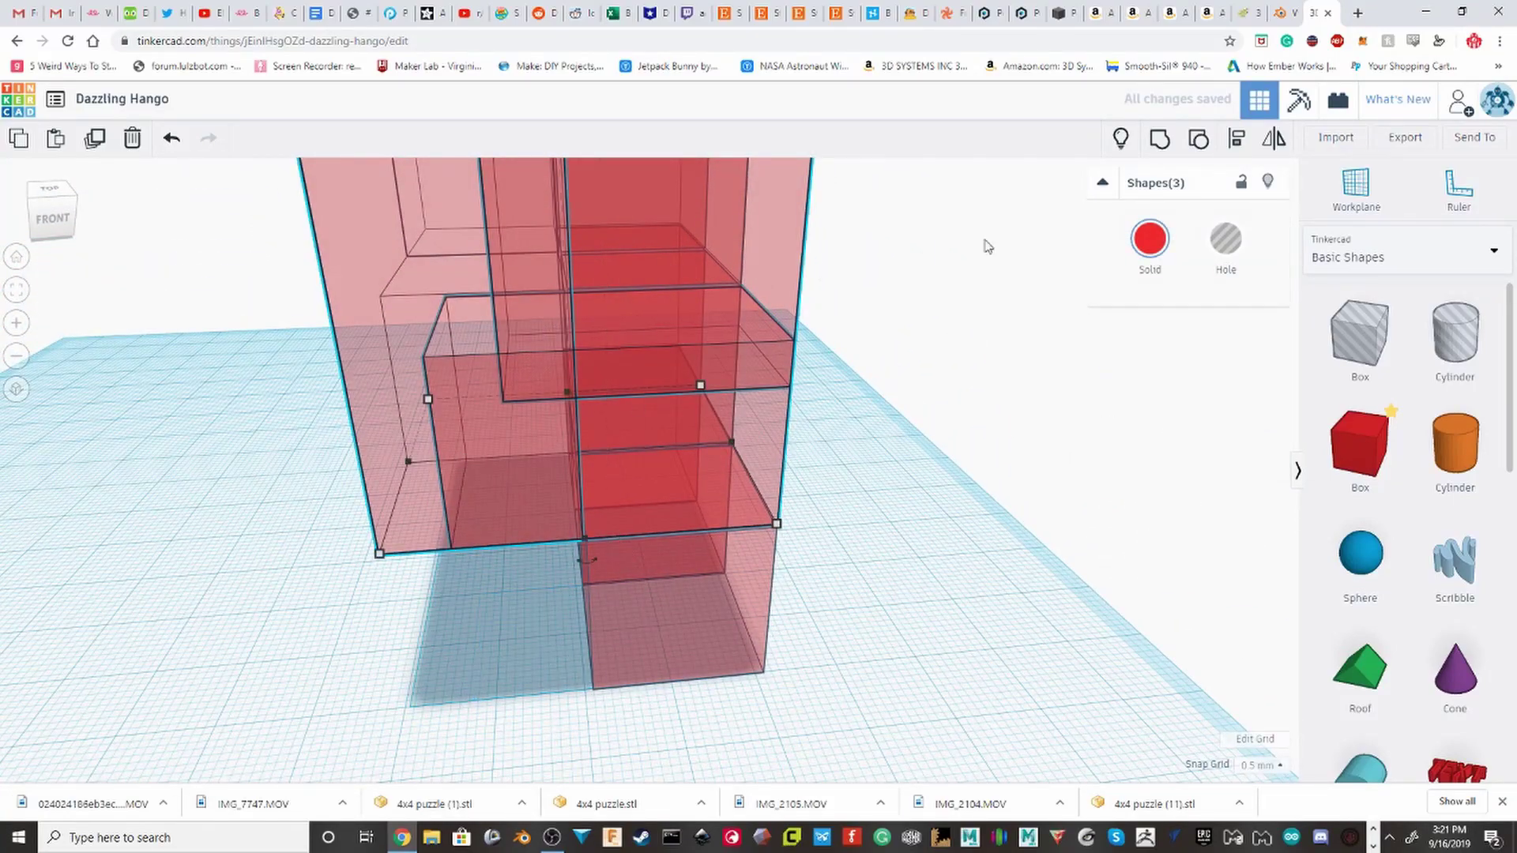
scroll(552, 478, down, 3)
Step: Check the newly grouped piece against the remaining boxes and hide it
right_drag(551, 477, 1051, 442)
right_drag(563, 322, 695, 476)
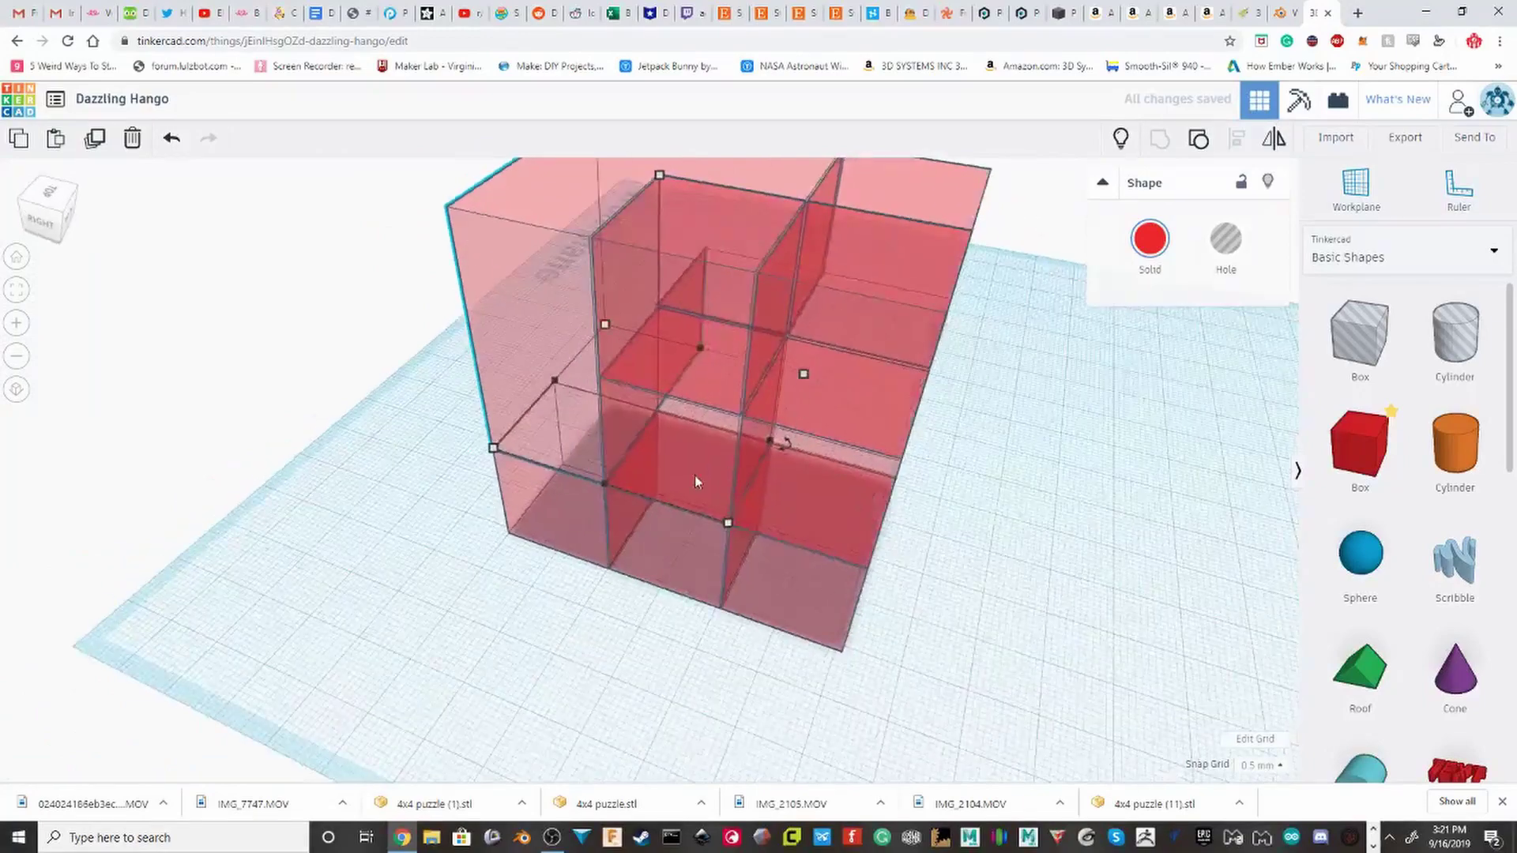
click(582, 512)
click(938, 262)
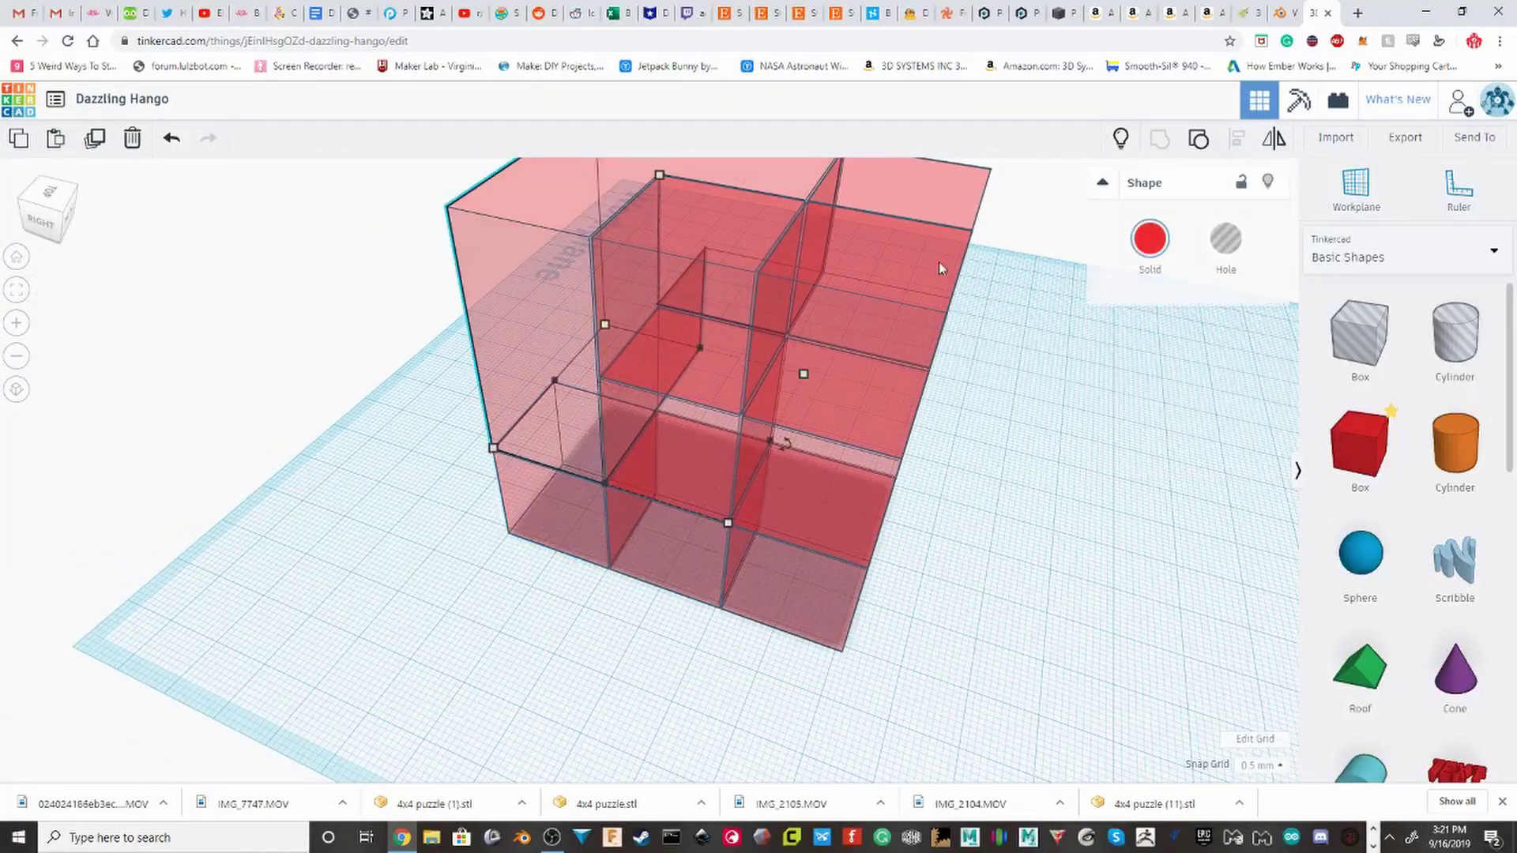
click(1269, 183)
Step: Stretch the bottom row's end box to 30 mm and its middle box to 27 mm so they overlap, and group the three boxes
right_drag(835, 418, 594, 503)
click(639, 561)
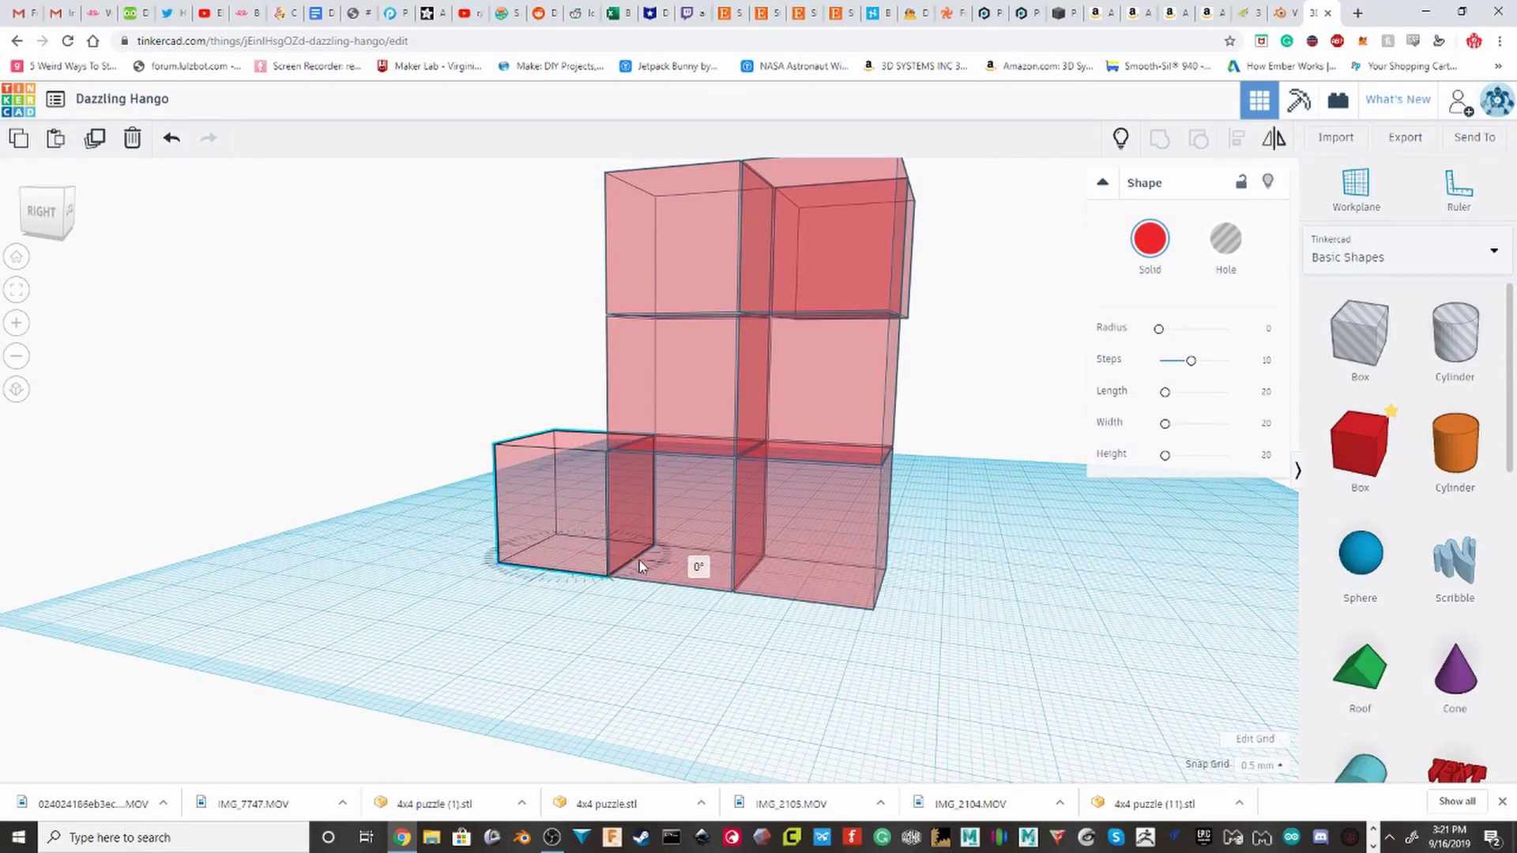
click(623, 558)
click(624, 559)
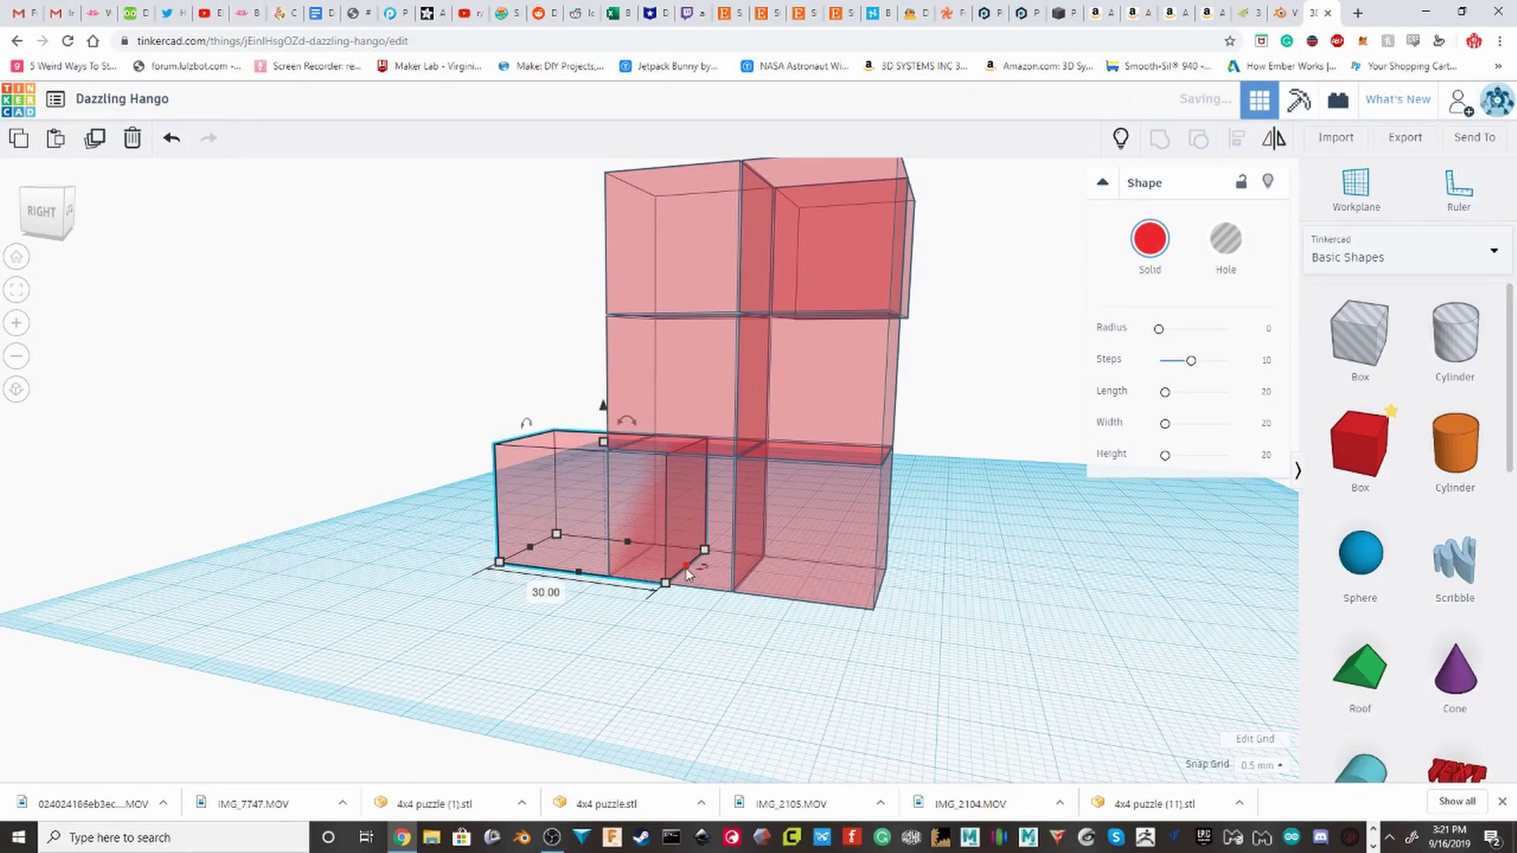
click(712, 591)
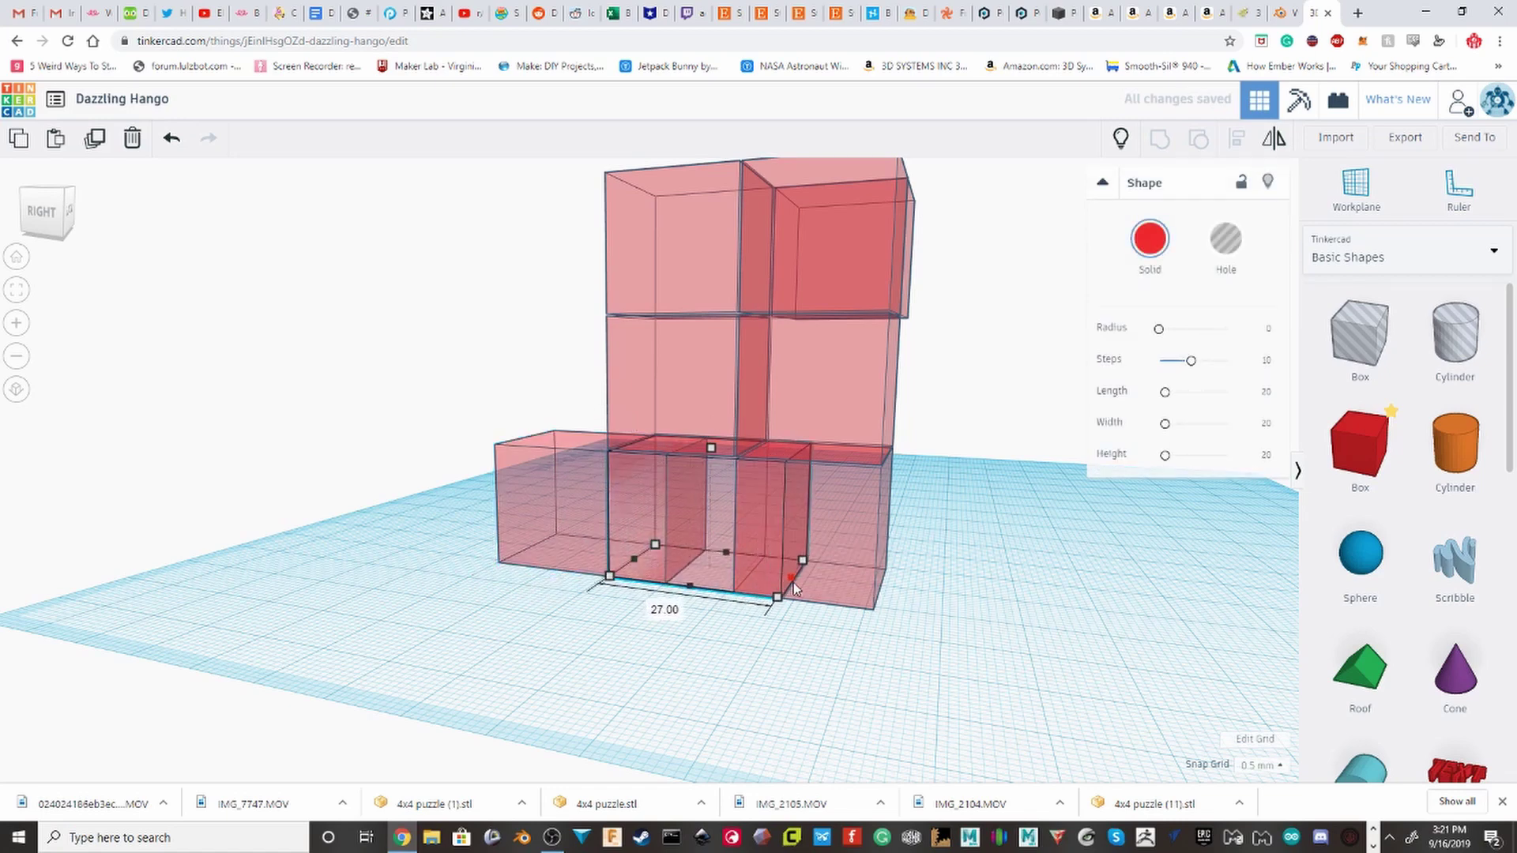
click(833, 566)
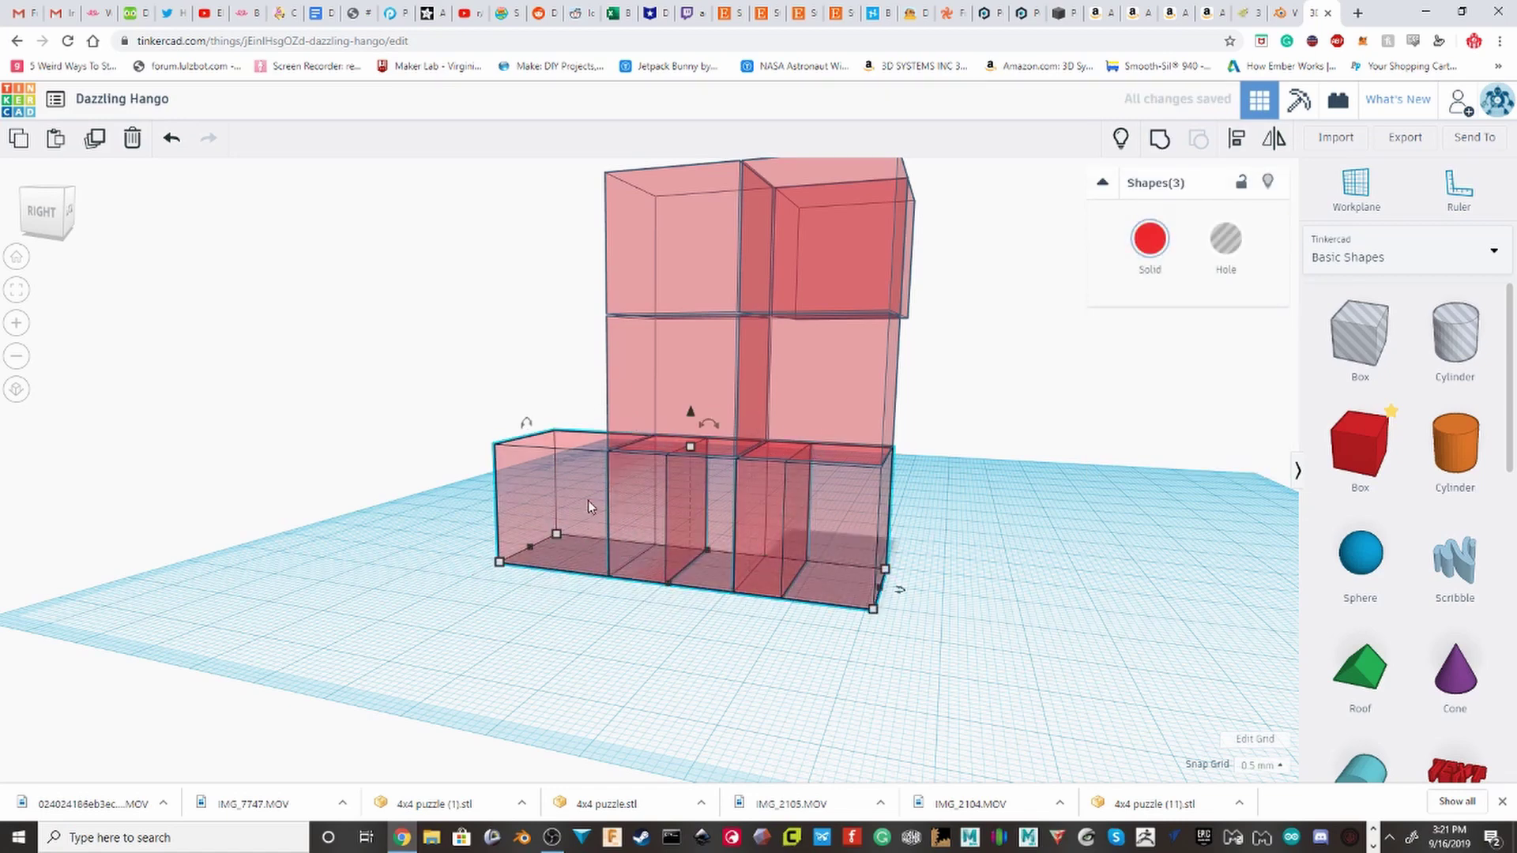
click(1160, 146)
Step: Stretch the second-layer box above the row's far end downward to 25 mm high and group it with the bottom row
click(831, 310)
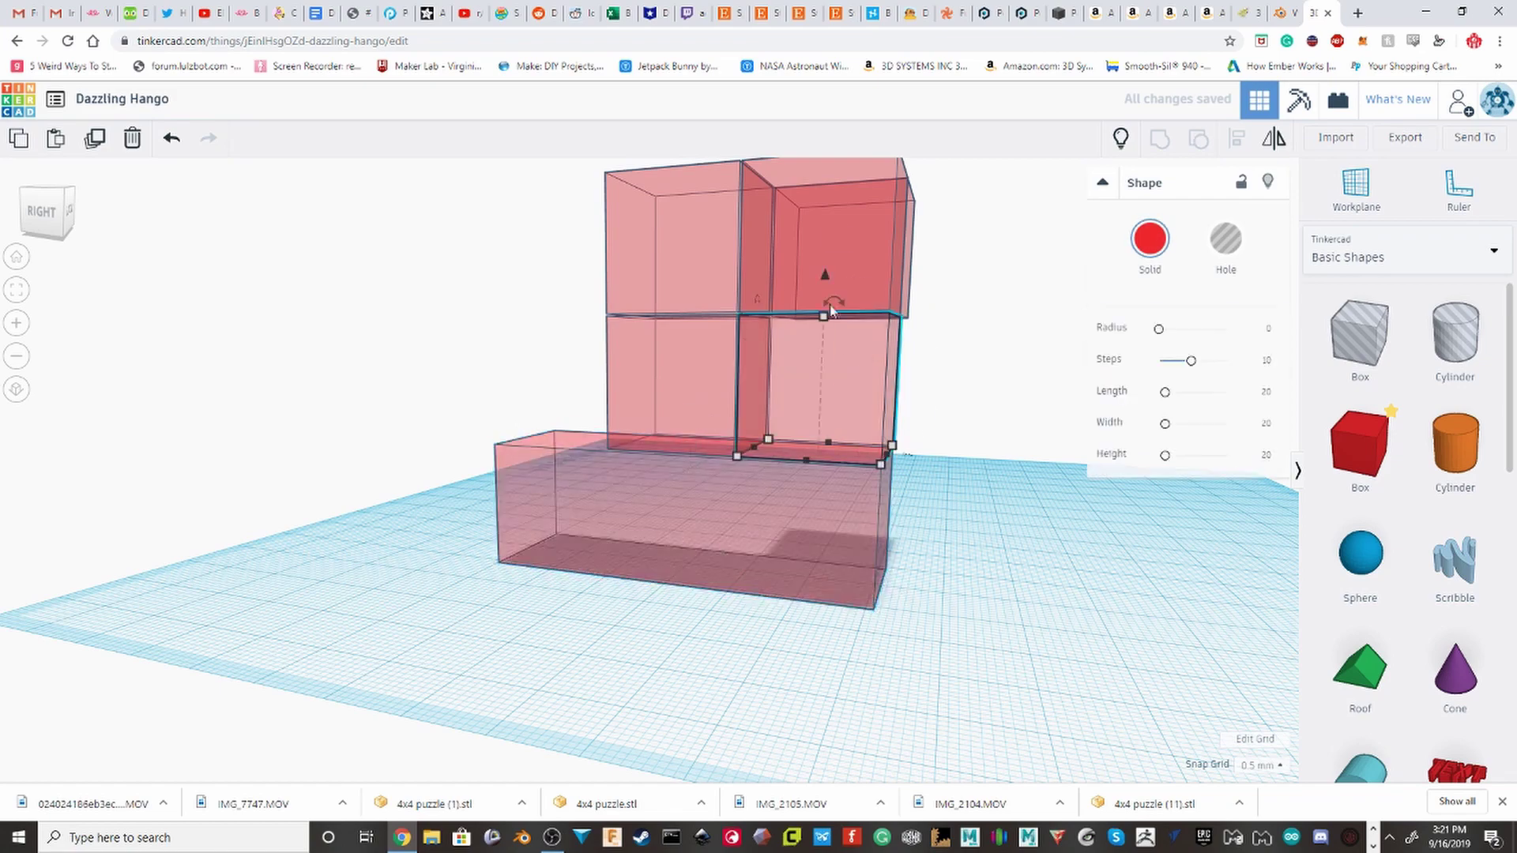
right_drag(869, 533, 809, 407)
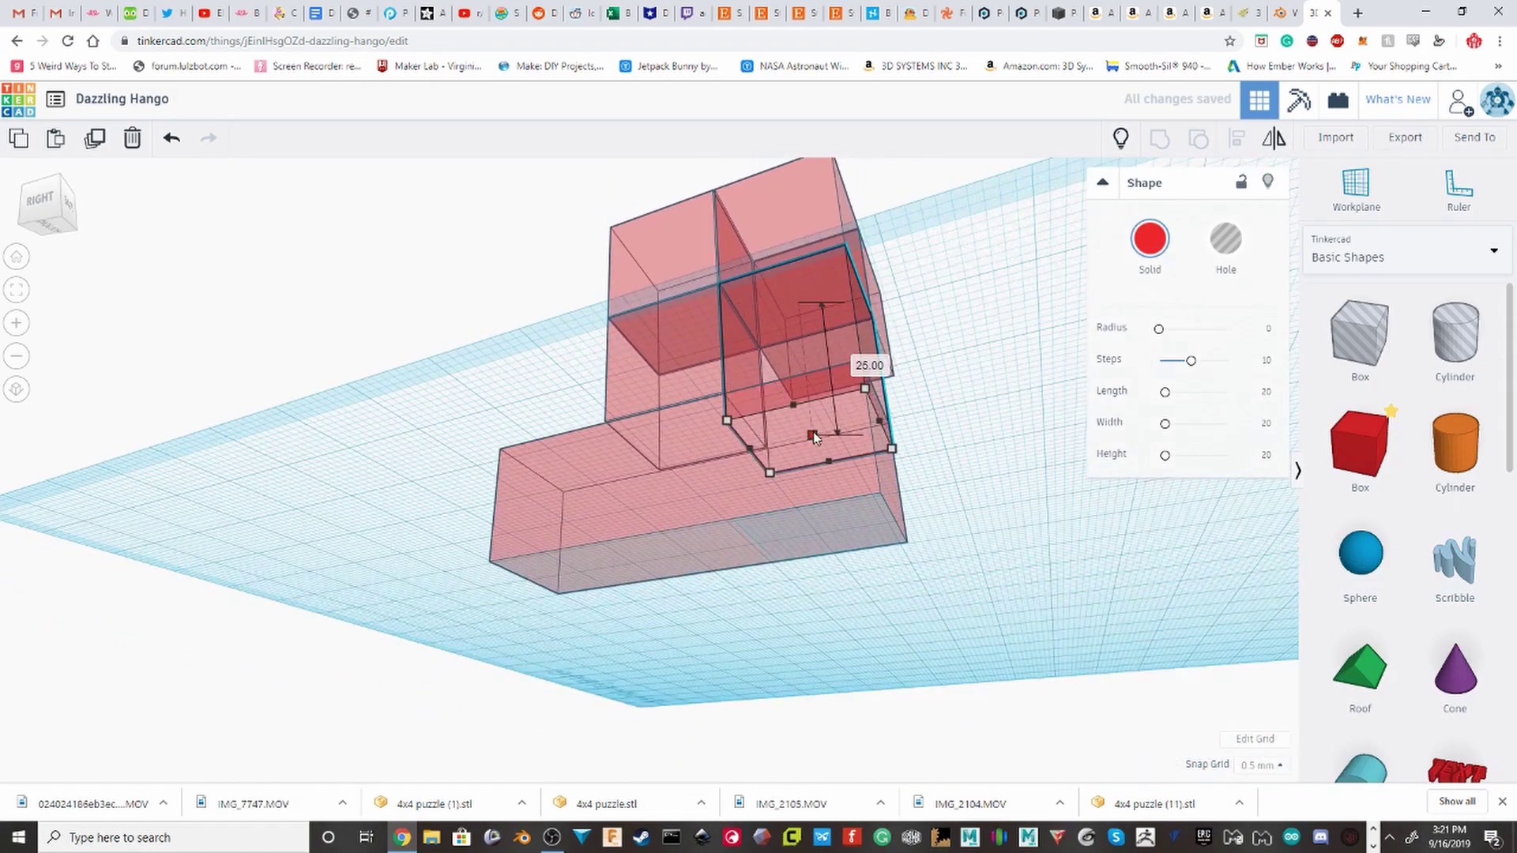
shift+click(851, 481)
click(1158, 153)
click(914, 333)
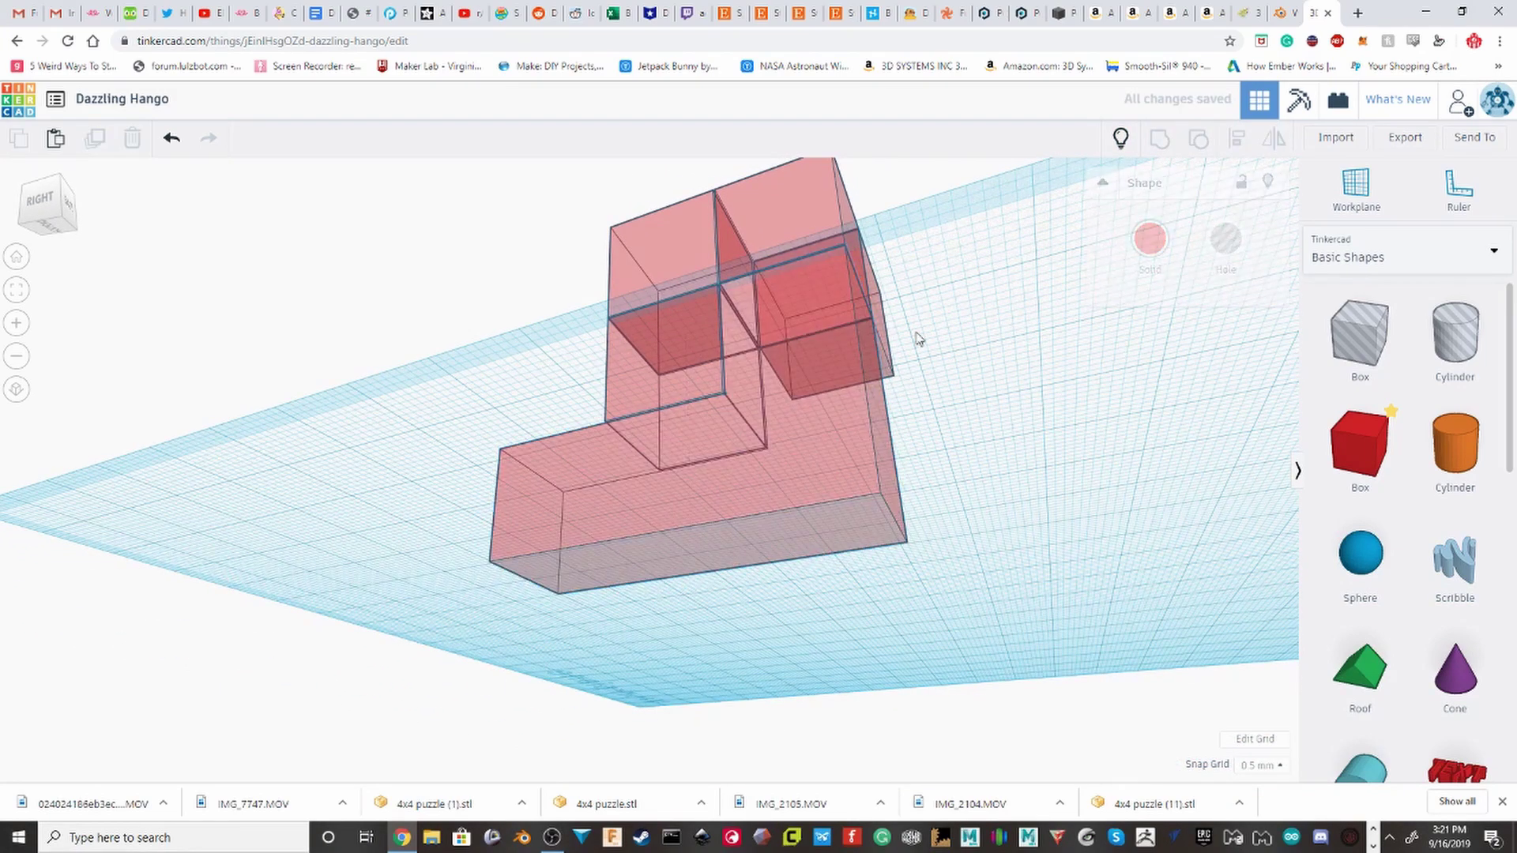
Step: Inspect the L-shaped bottom piece from several sides and hide it
right_drag(914, 333, 928, 418)
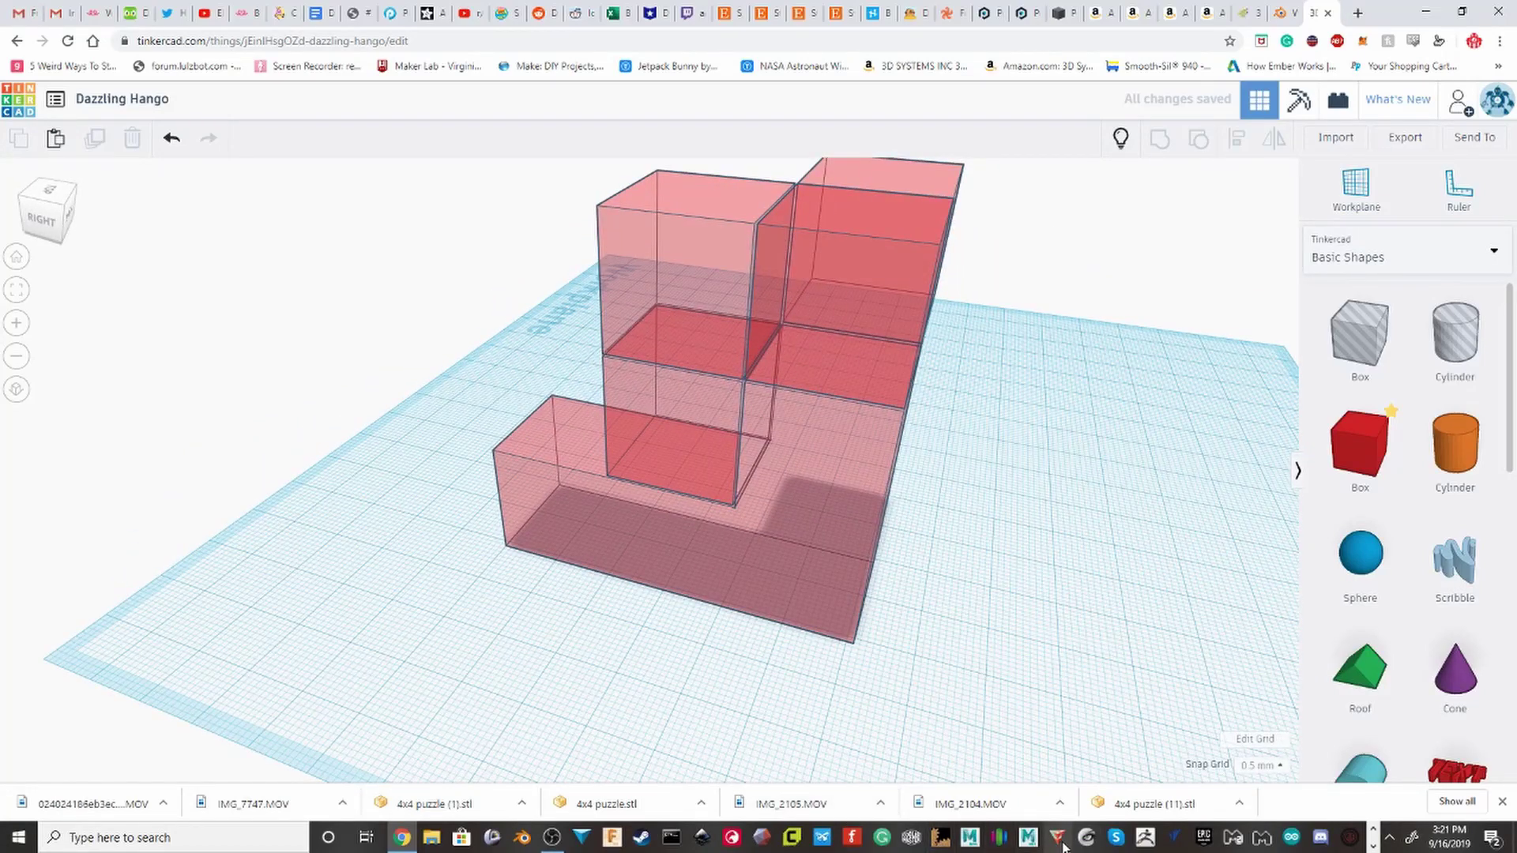
right_drag(1180, 520, 1098, 466)
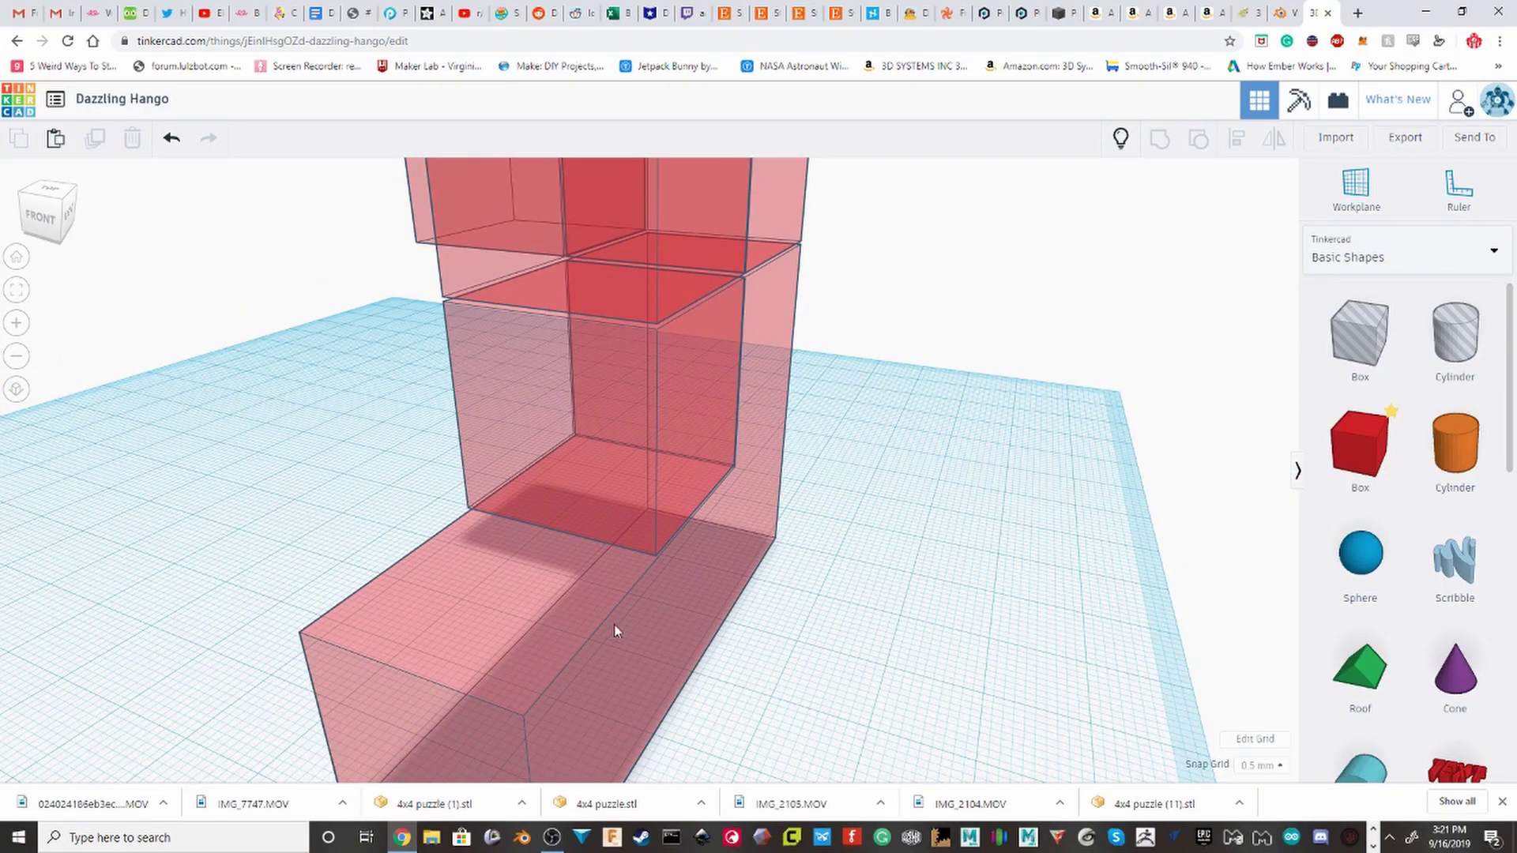
right_drag(614, 624, 874, 564)
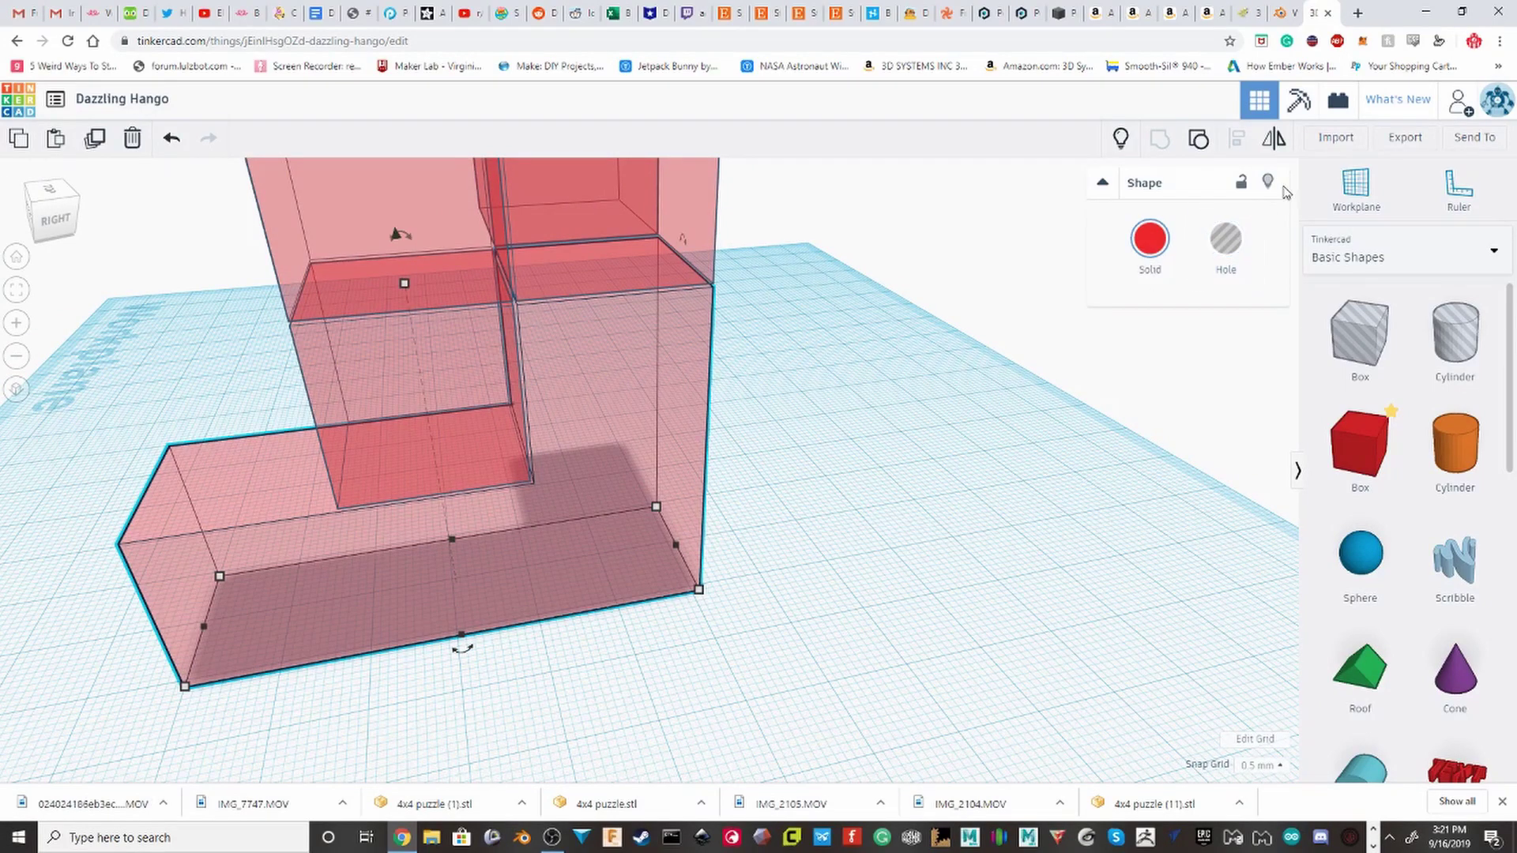
click(1268, 187)
Step: Stretch the last second-layer box upward into the top-layer corner box, and stretch that corner box sideways into its neighbour
drag(405, 282, 401, 207)
click(359, 217)
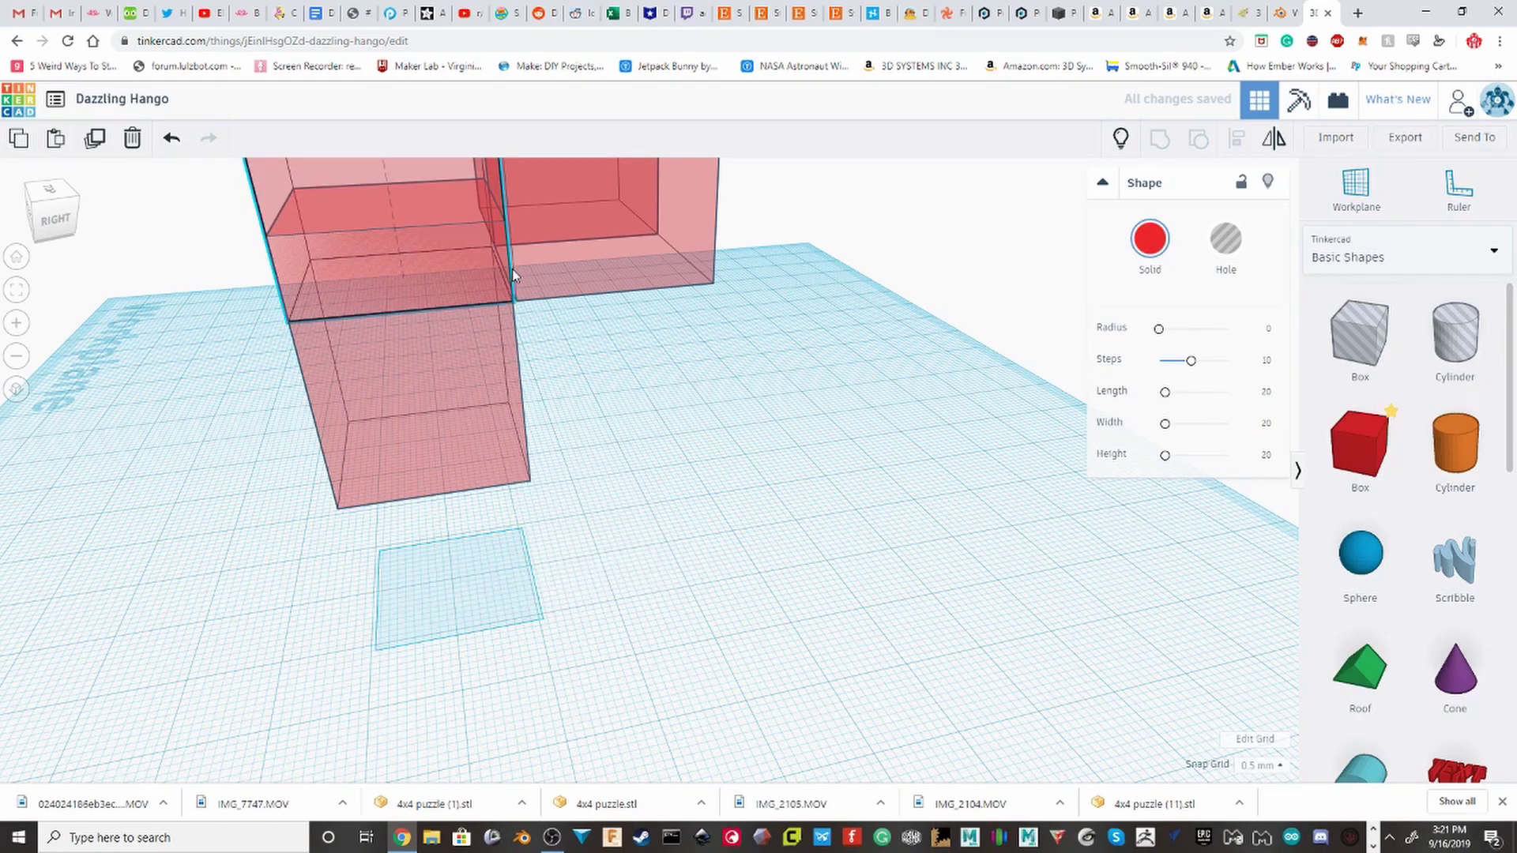
right_drag(499, 279, 588, 264)
scroll(587, 264, down, 2)
middle_drag(587, 264, 595, 496)
scroll(595, 496, up, 4)
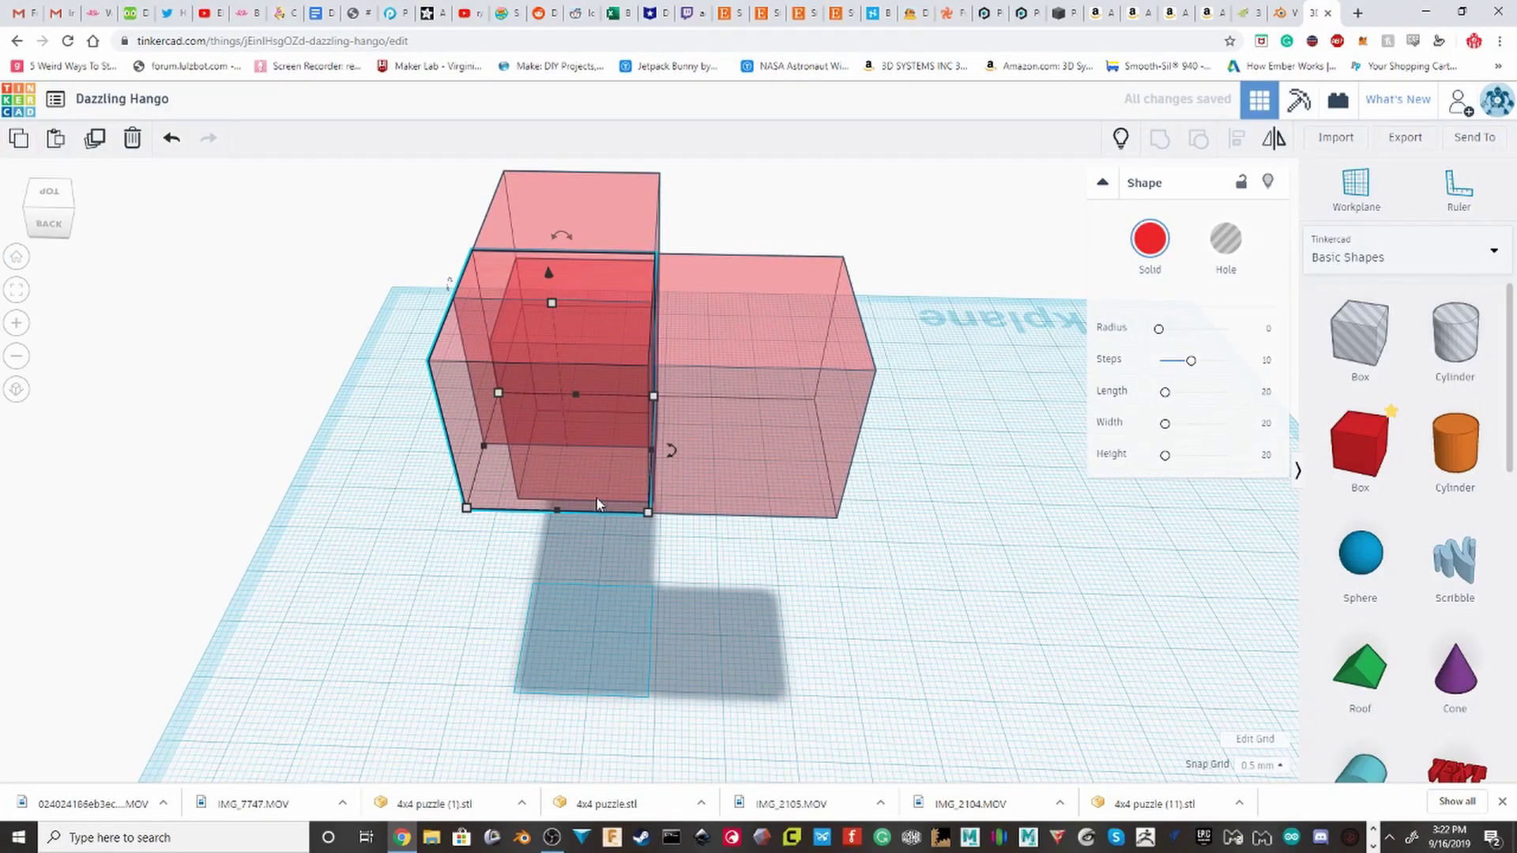
drag(652, 454, 717, 454)
Step: Group the four remaining visible boxes into the last puzzle piece and bring all hidden pieces back into view
click(864, 556)
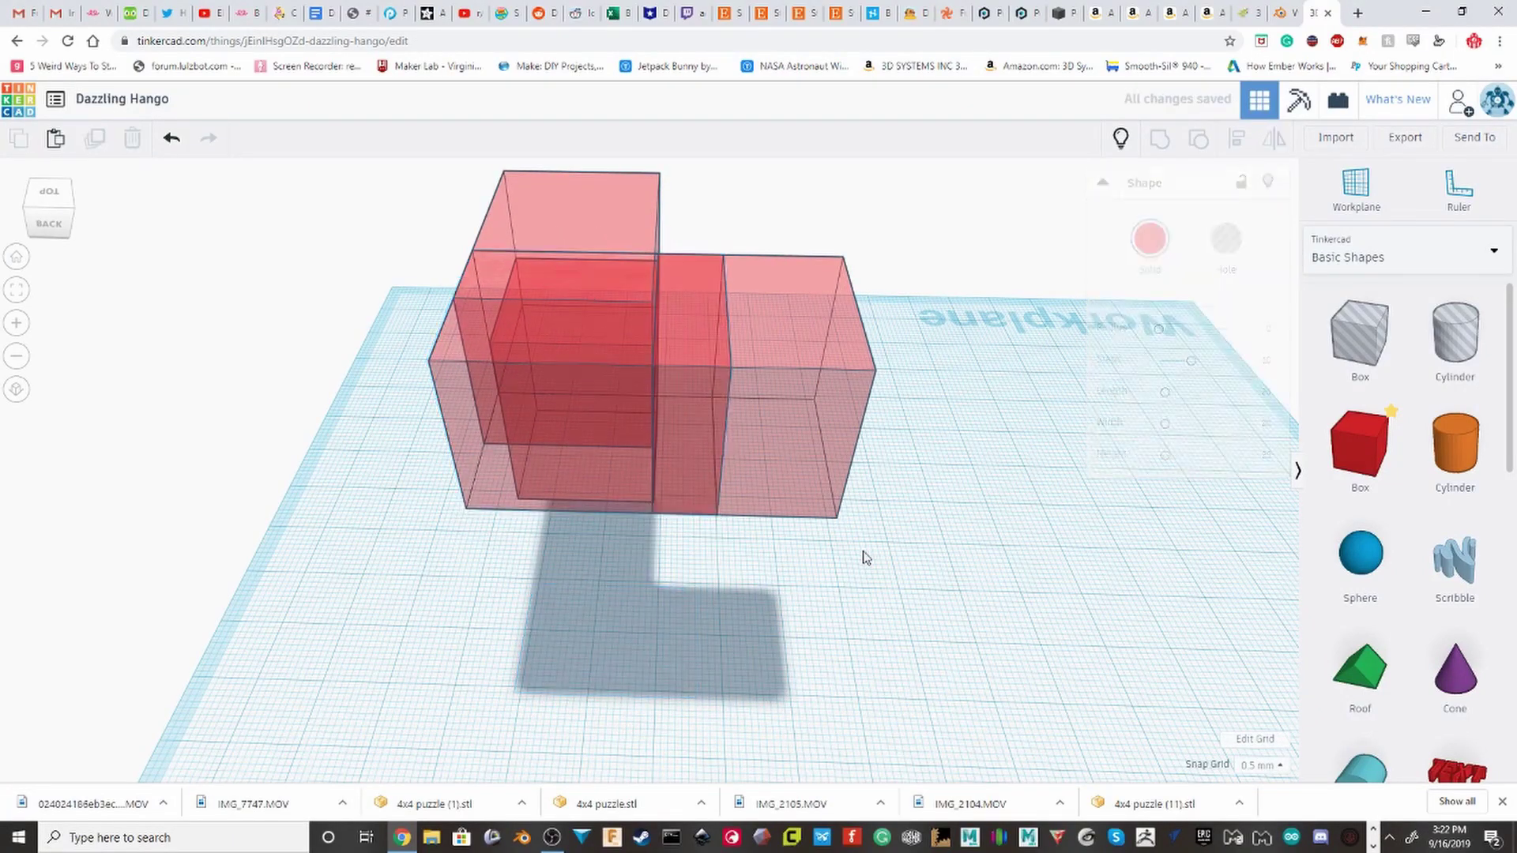
scroll(863, 555, down, 2)
right_drag(457, 549, 904, 620)
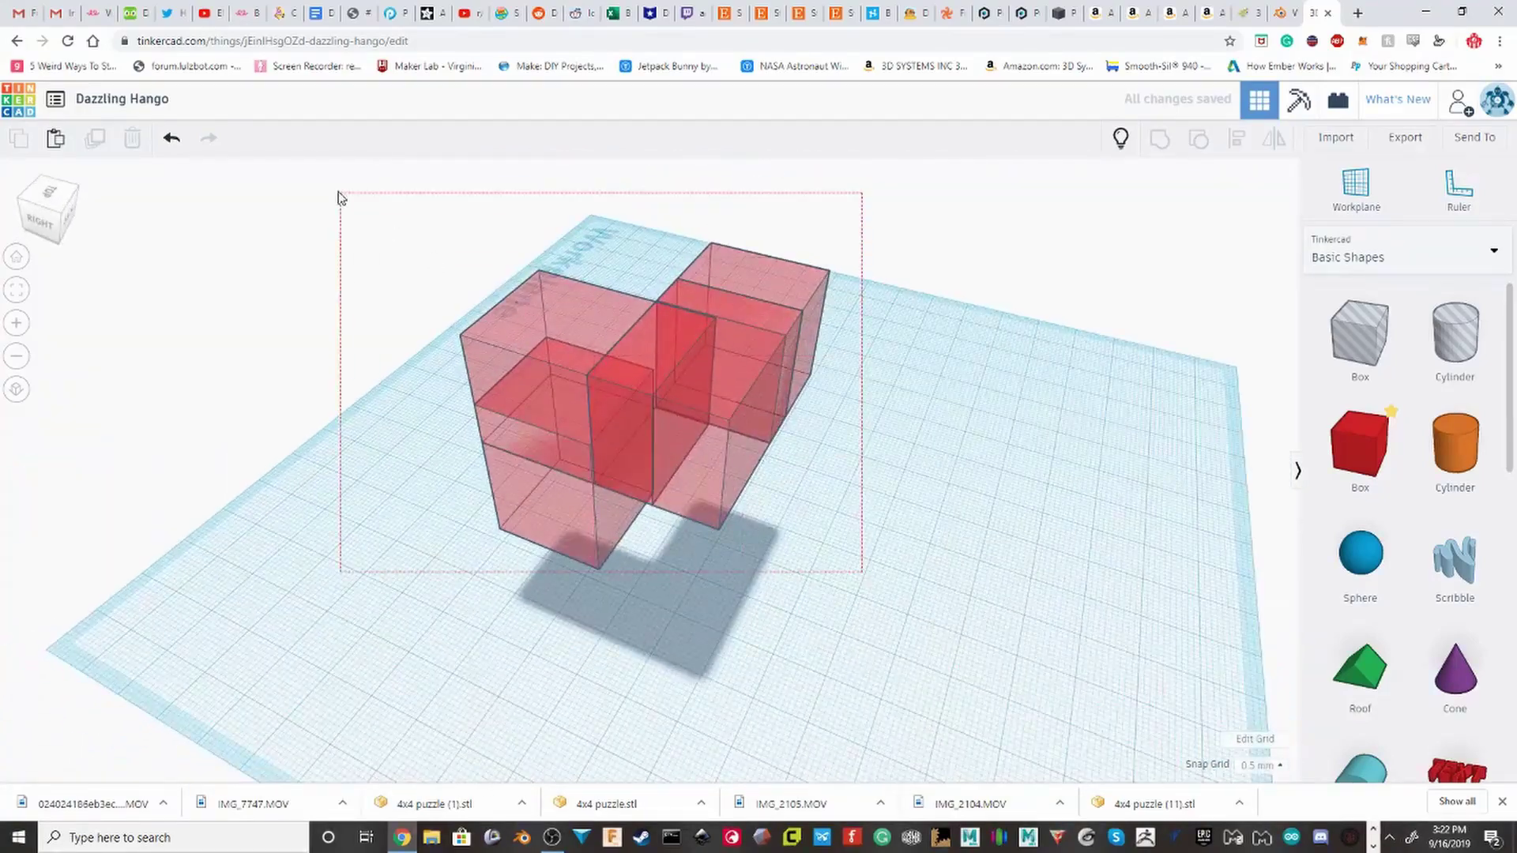
drag(338, 193, 337, 192)
right_drag(843, 352, 680, 344)
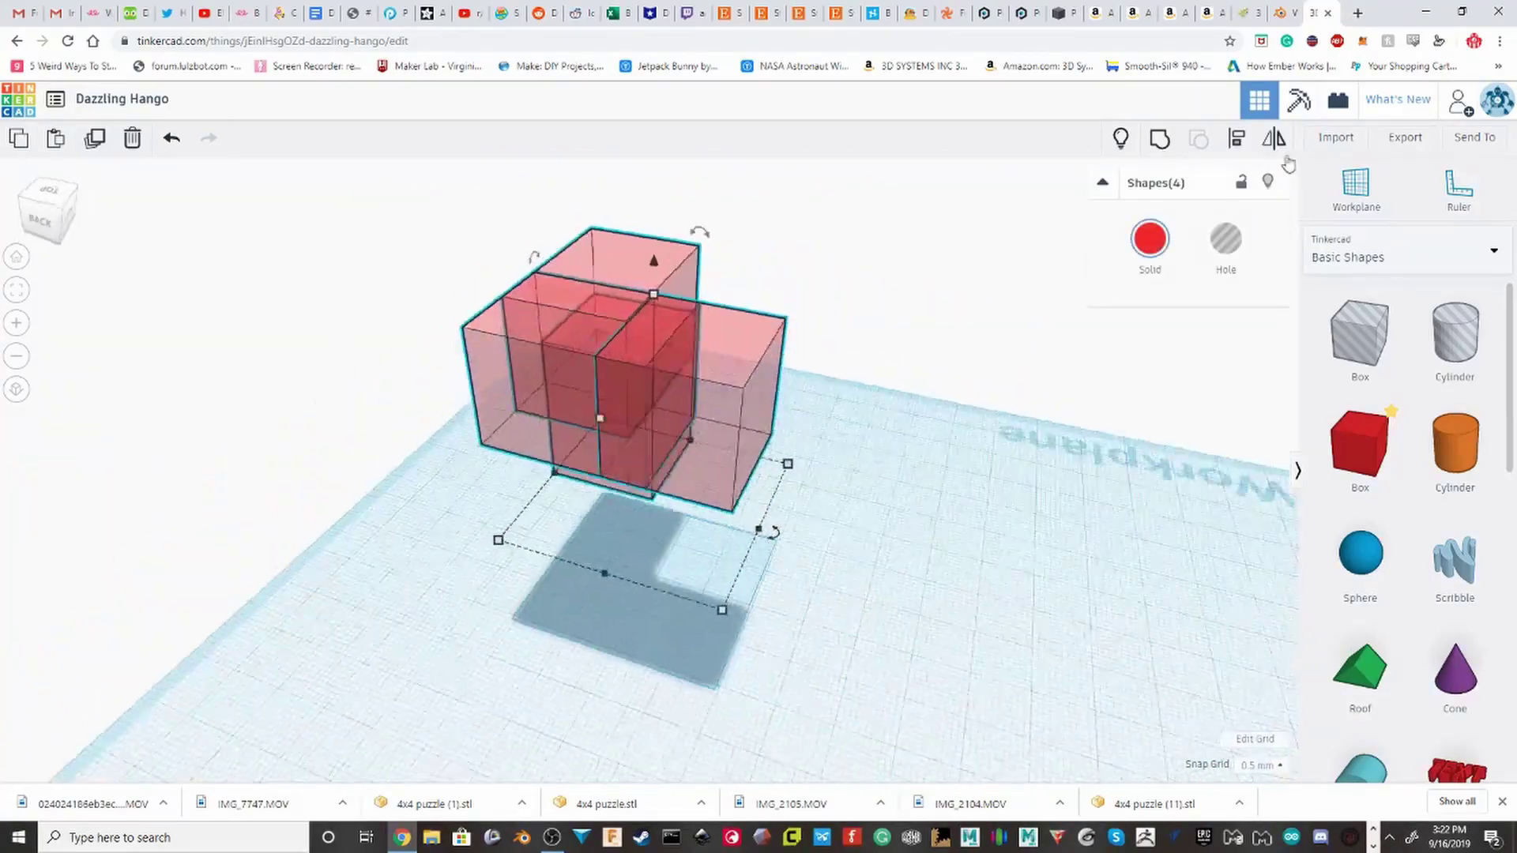
click(1159, 141)
click(1267, 186)
click(1120, 140)
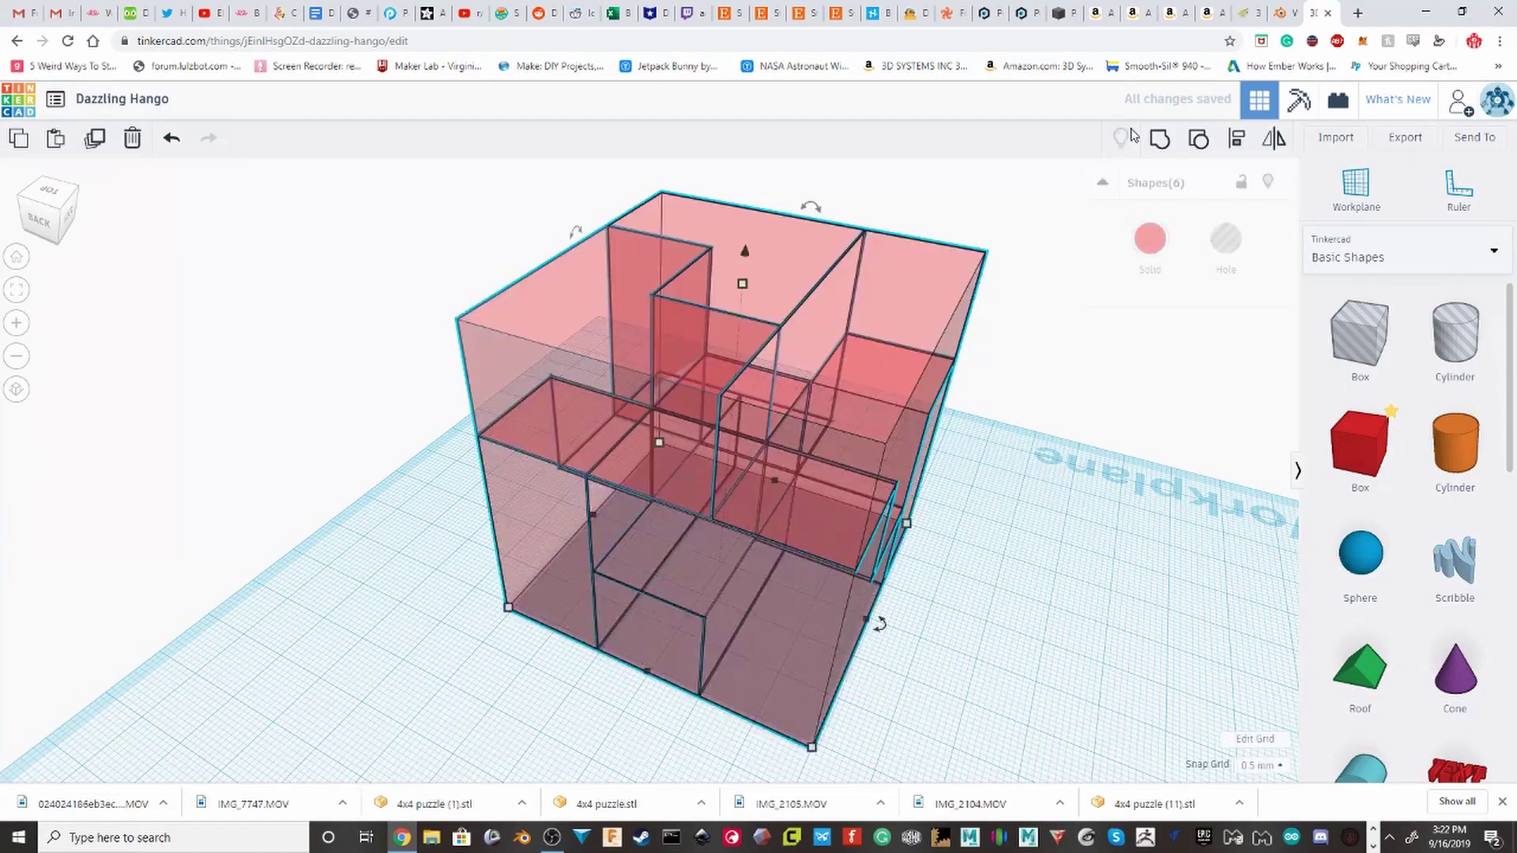
Step: Examine how the pieces interlock inside the assembled transparent cube, checking the lower corner and several sides
click(1000, 531)
right_drag(999, 531, 910, 550)
scroll(910, 550, up, 3)
middle_drag(910, 550, 819, 329)
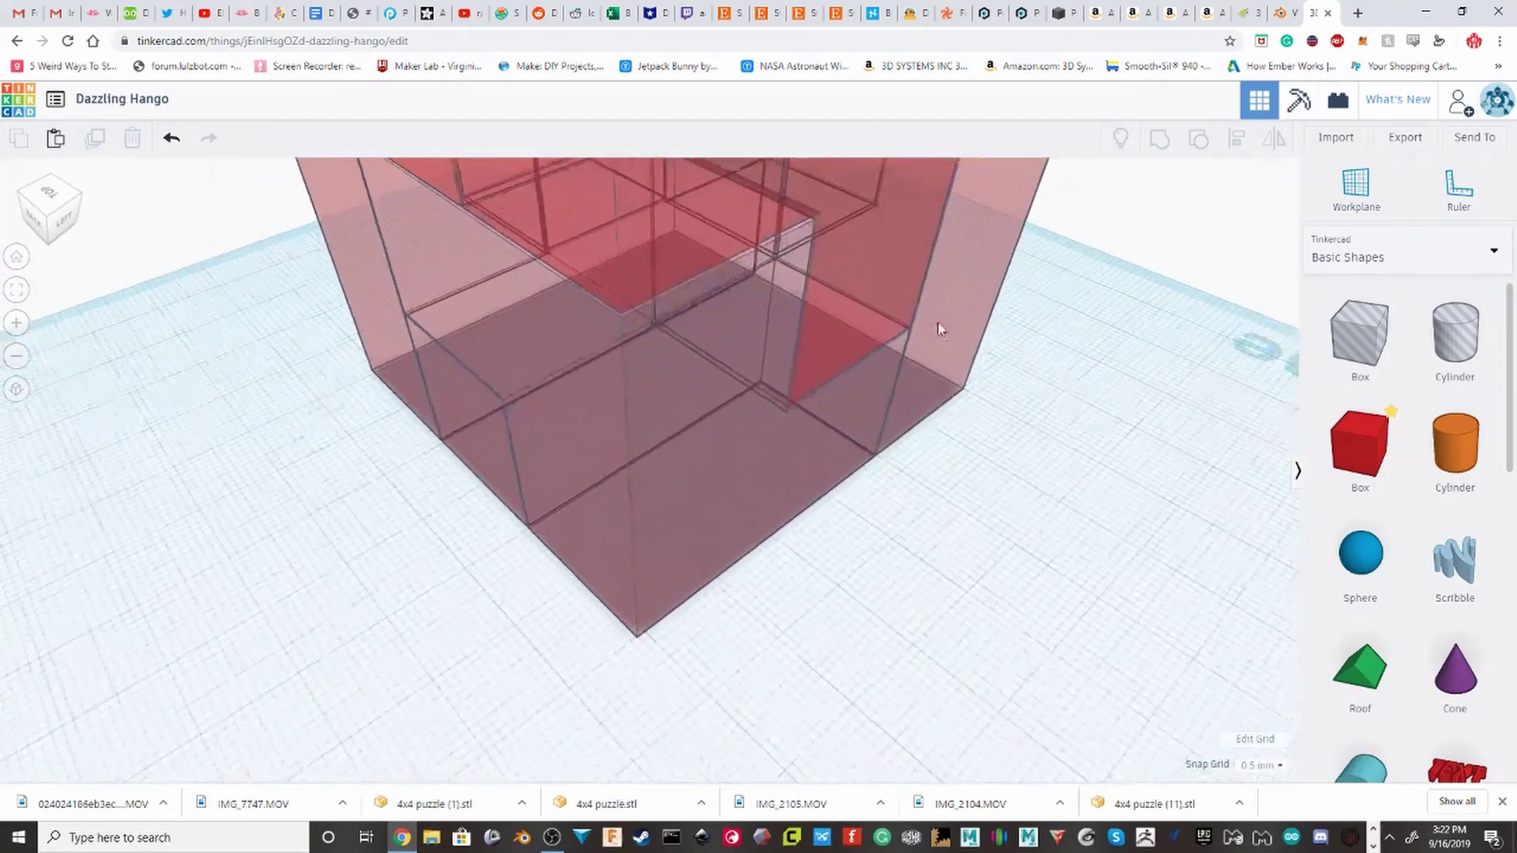
right_drag(941, 329, 1516, 264)
right_drag(727, 355, 340, 314)
Step: Turn off transparency for all six puzzle pieces so the whole cube is opaque
click(627, 316)
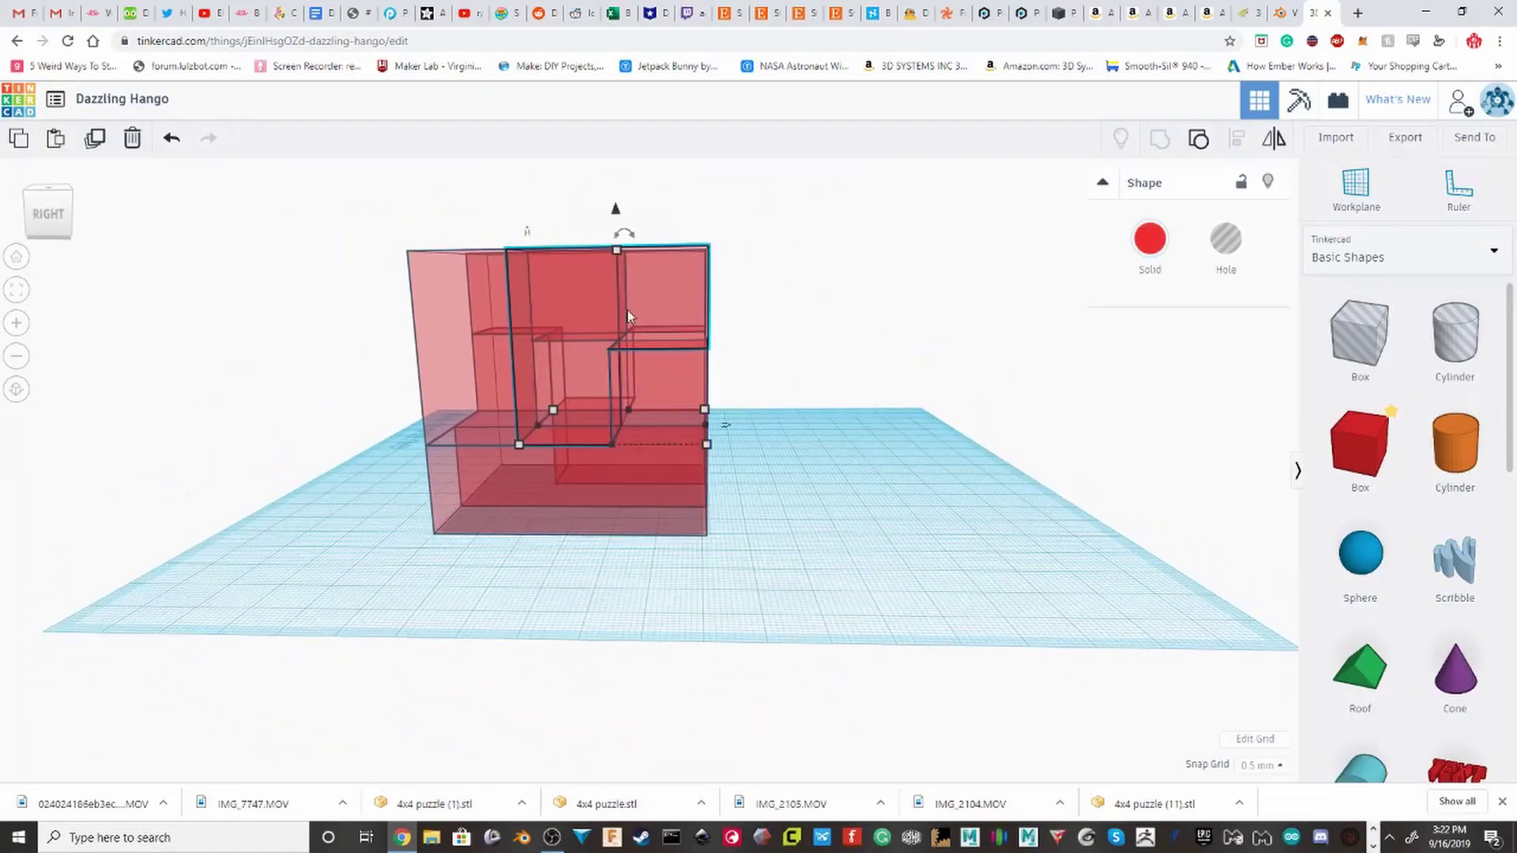
key(ctrl+a)
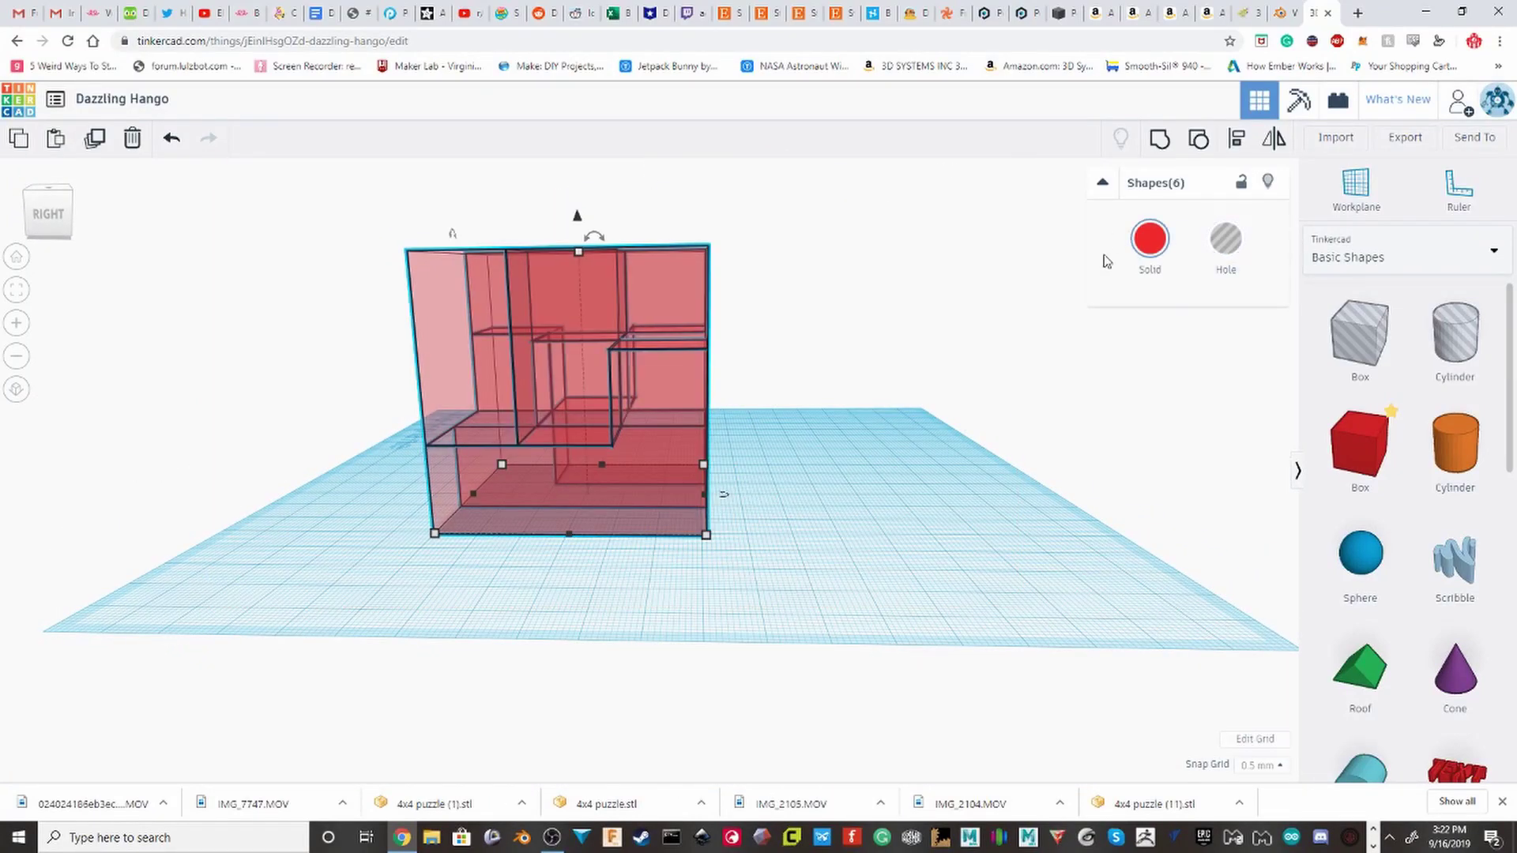
click(1351, 467)
click(866, 295)
Step: Inspect the piece outlines on the opaque cube's side and top faces
right_drag(866, 295, 721, 264)
click(409, 311)
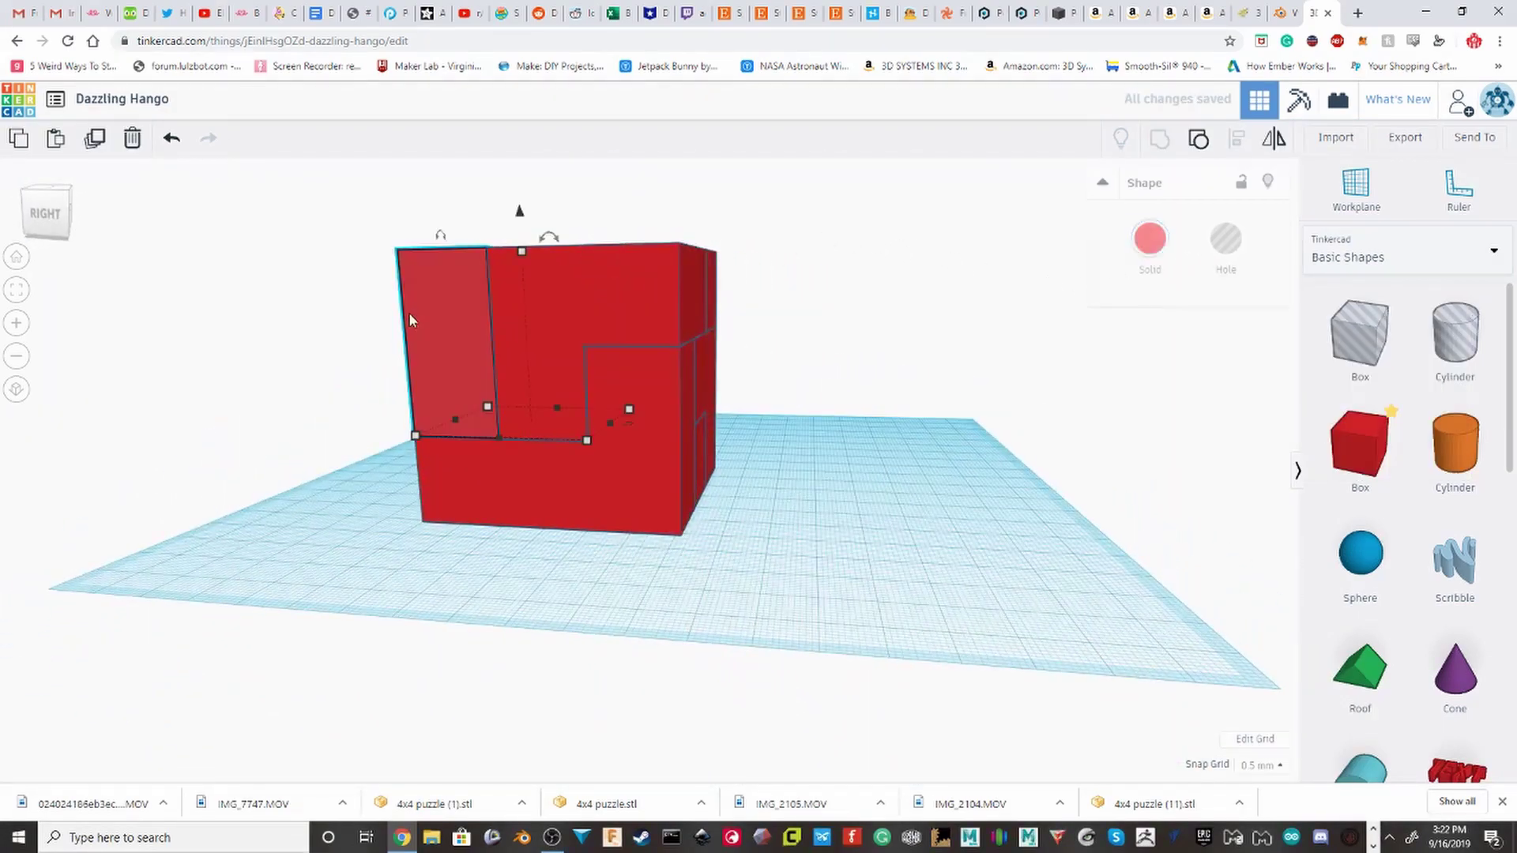
right_drag(729, 357, 528, 353)
click(348, 282)
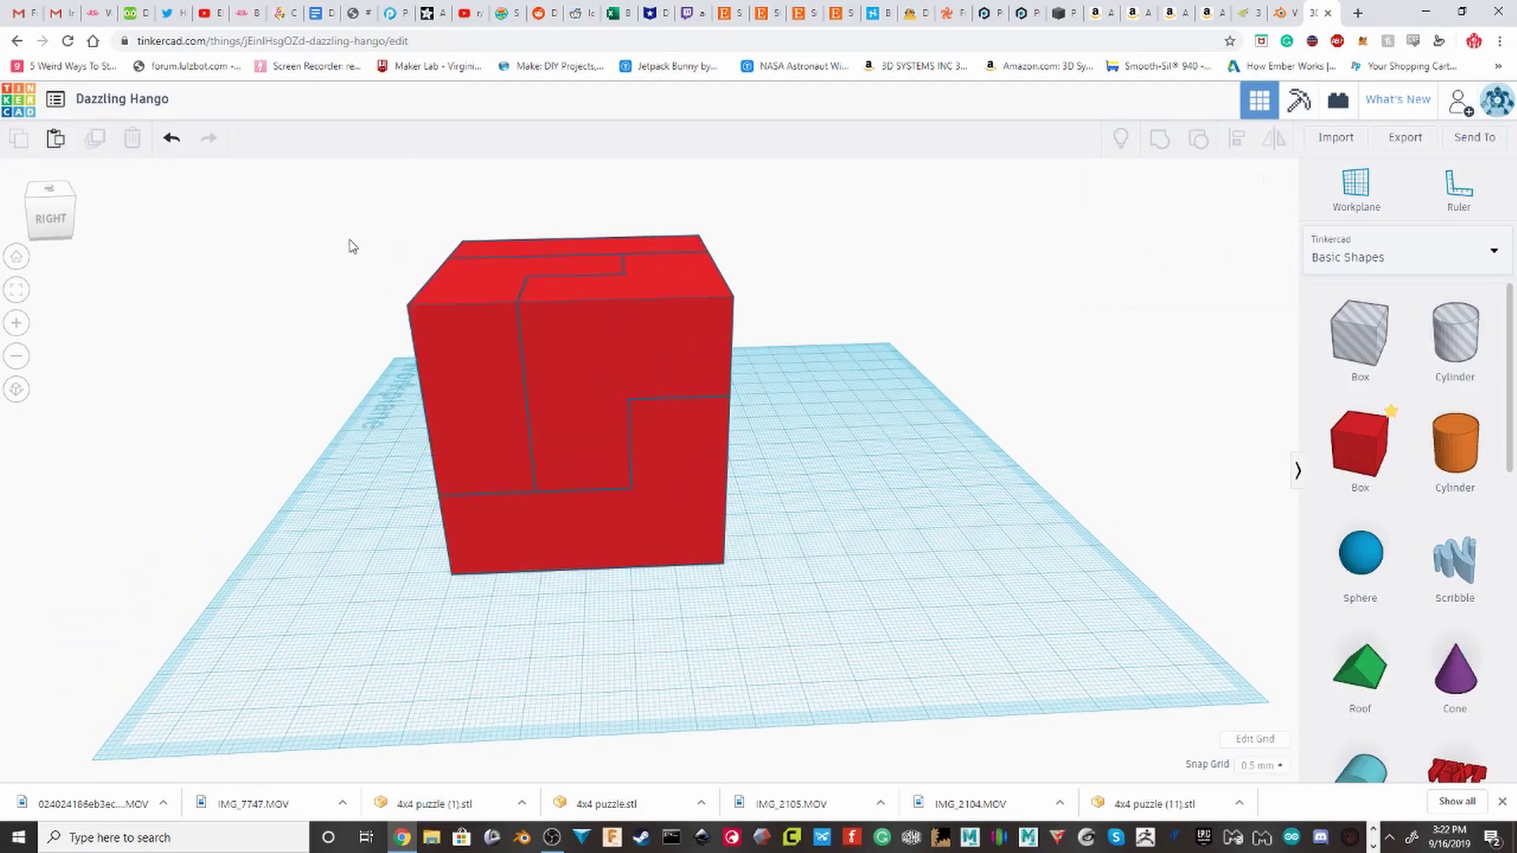
right_drag(348, 244, 1018, 262)
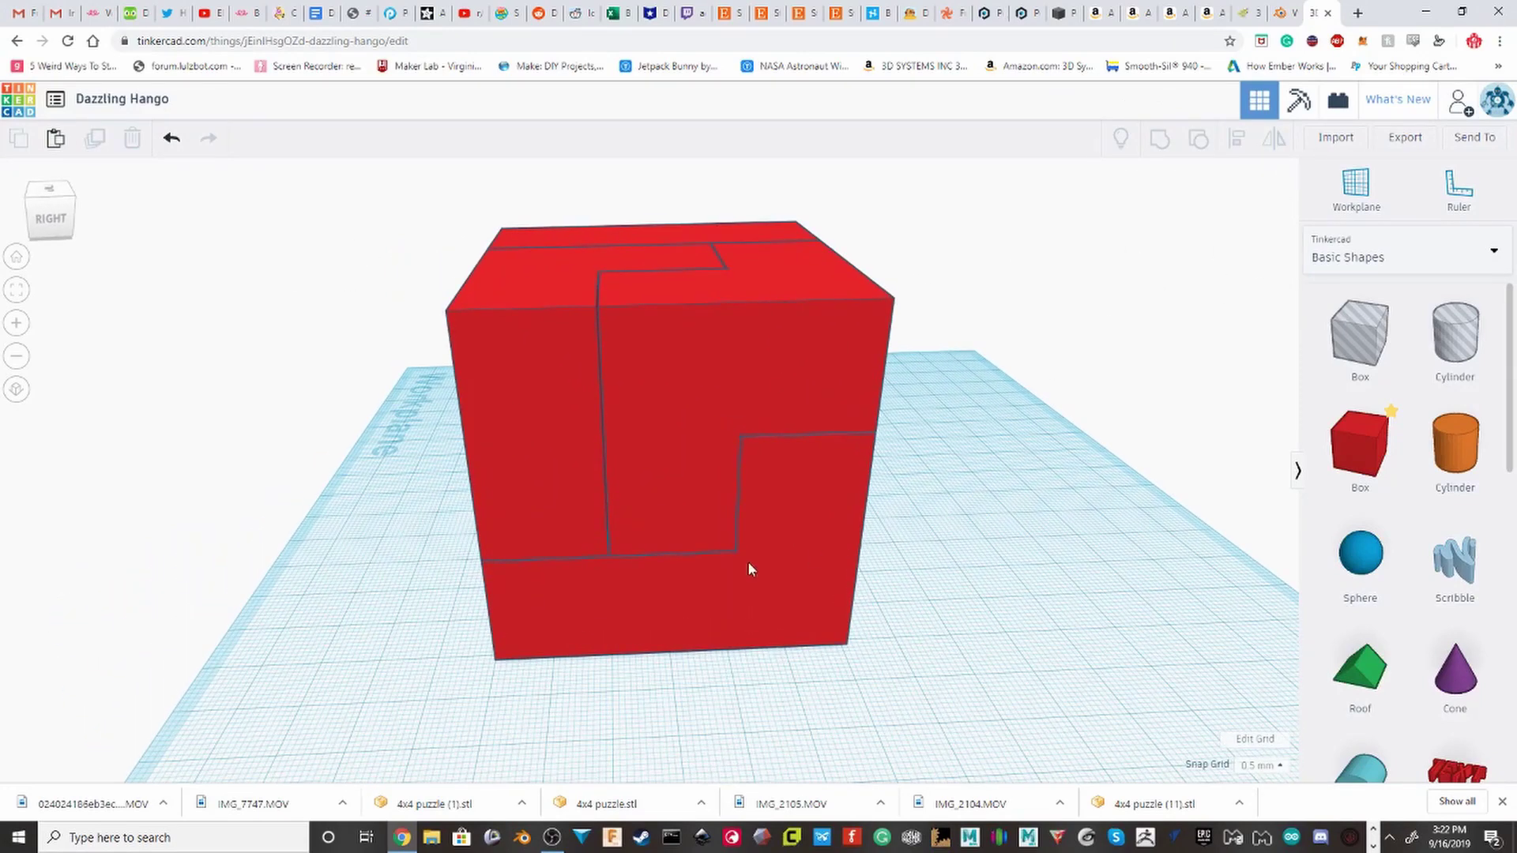